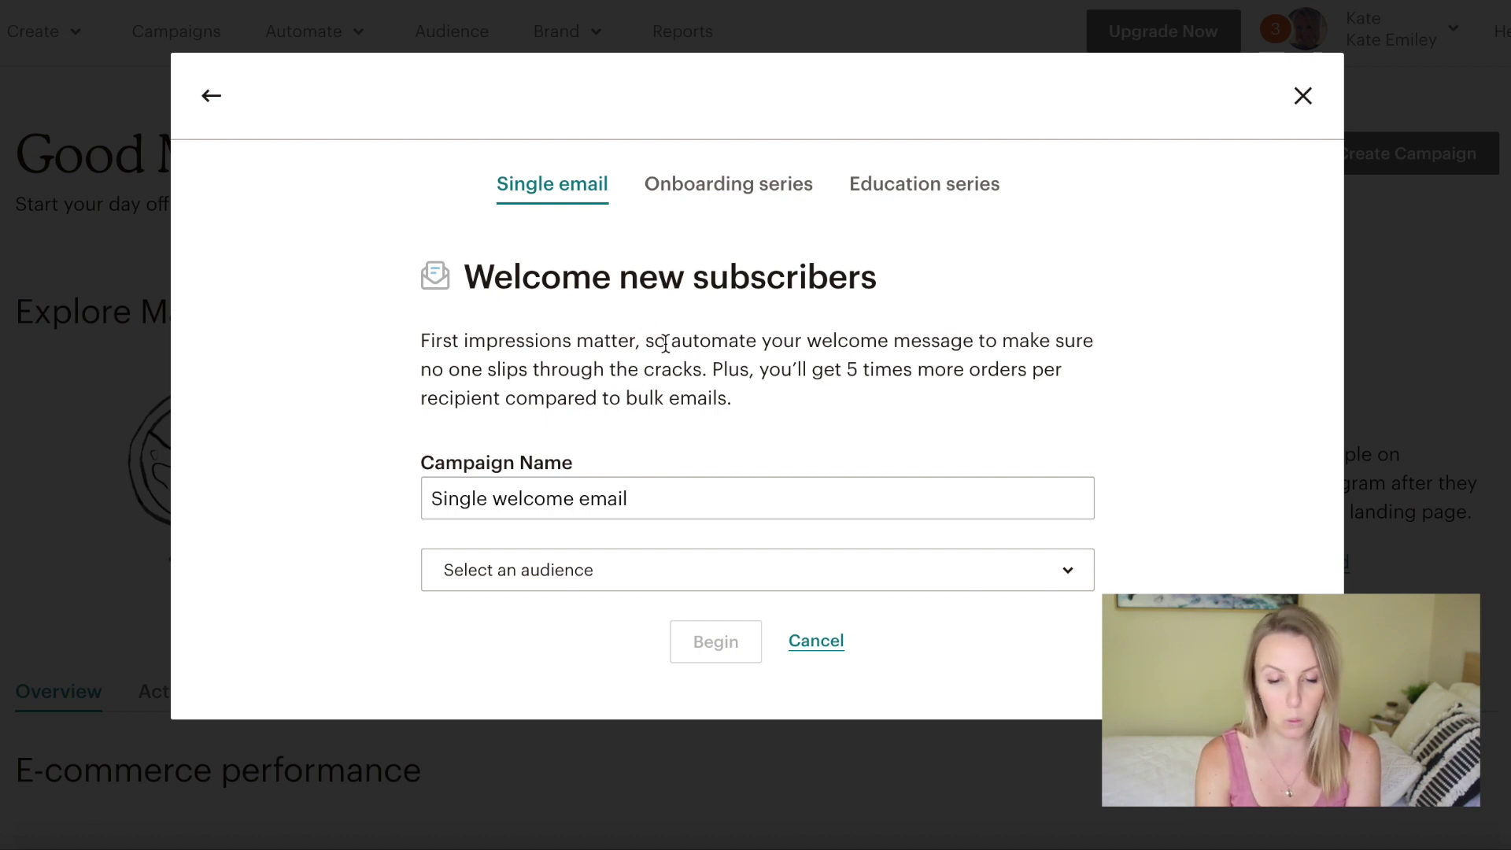
- Name the single welcome email campaign "Welcome Email - Newsletter"
triple_click(615, 497)
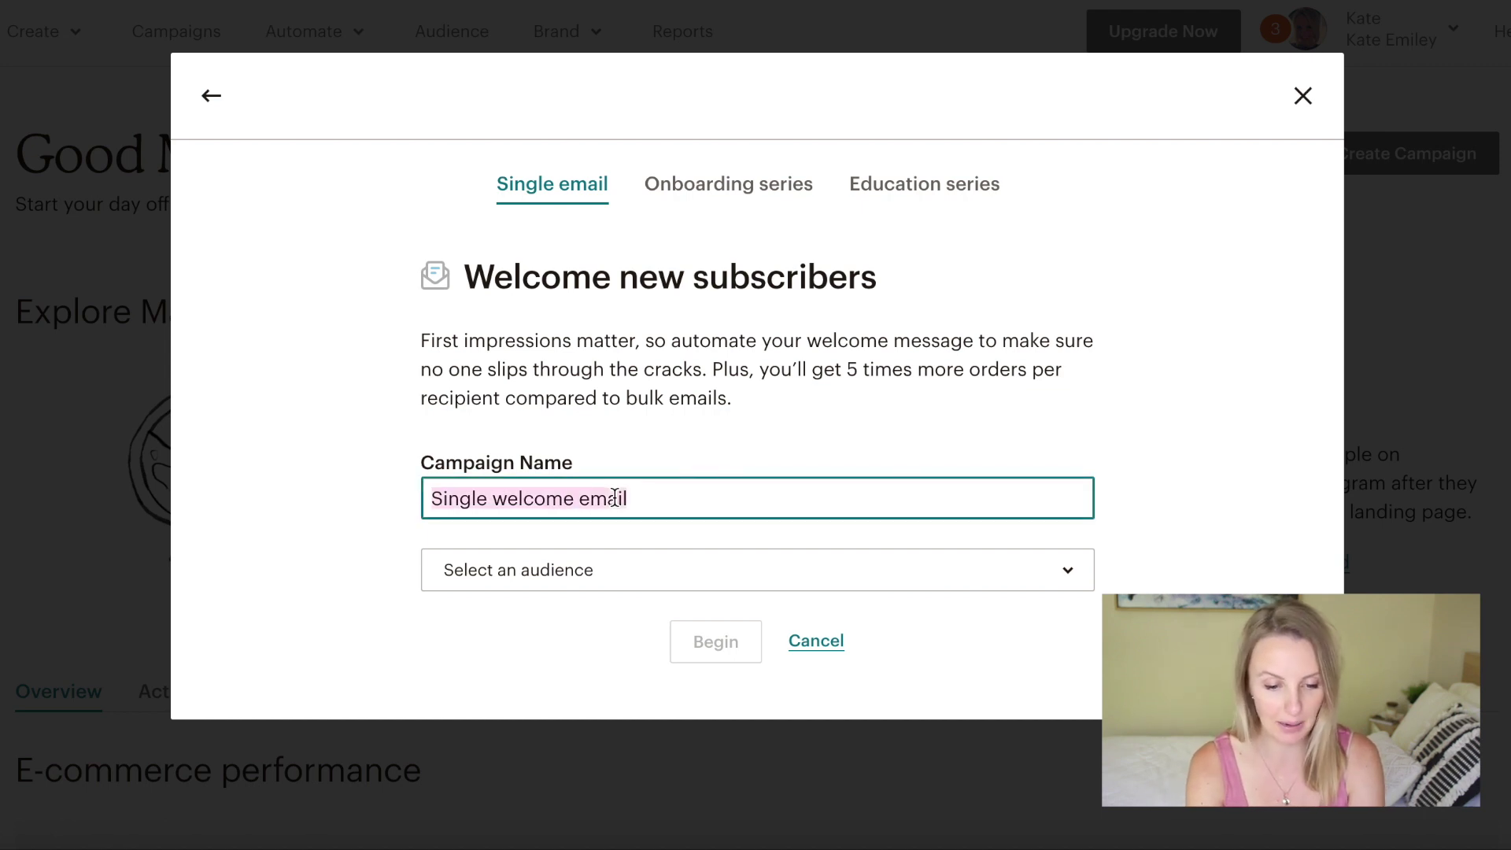
text(Welcome Emai)
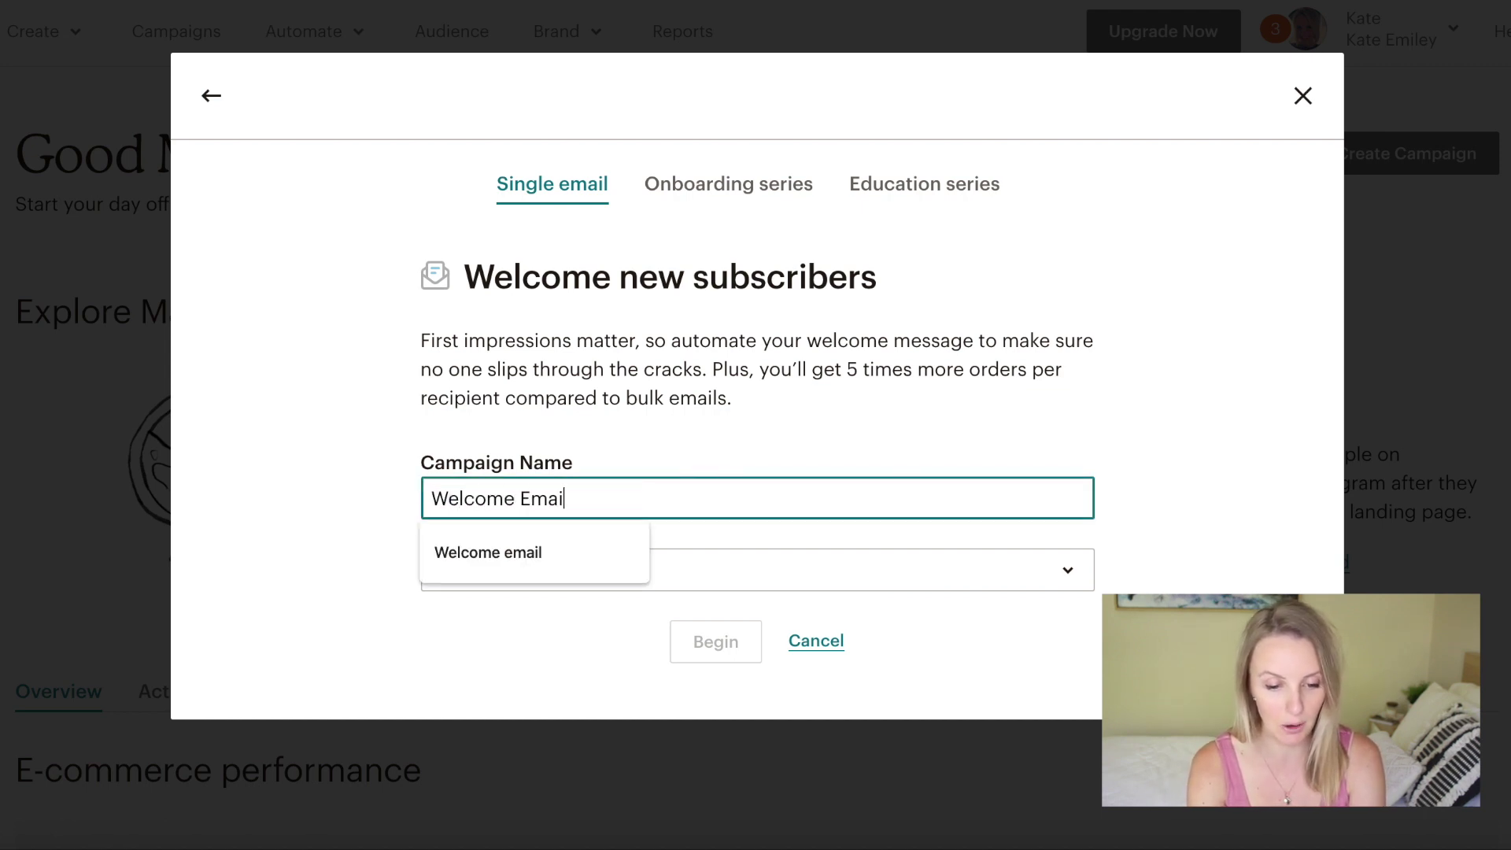
text(l - )
text(N)
key(BackSpace)
text(- Newsletter)
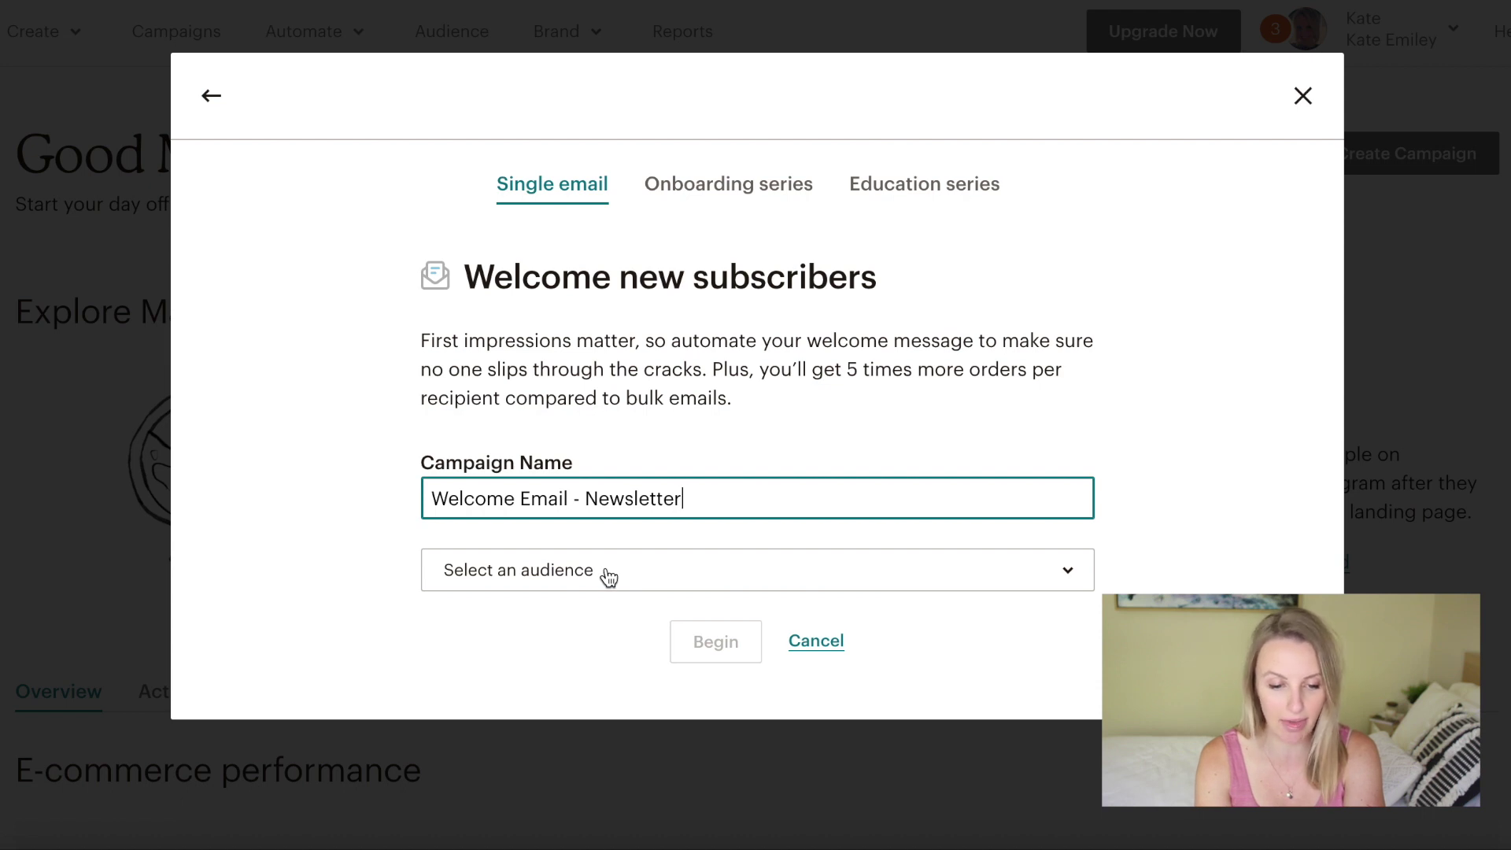
- Choose Main List as the campaign's audience and begin the welcome email
click(609, 578)
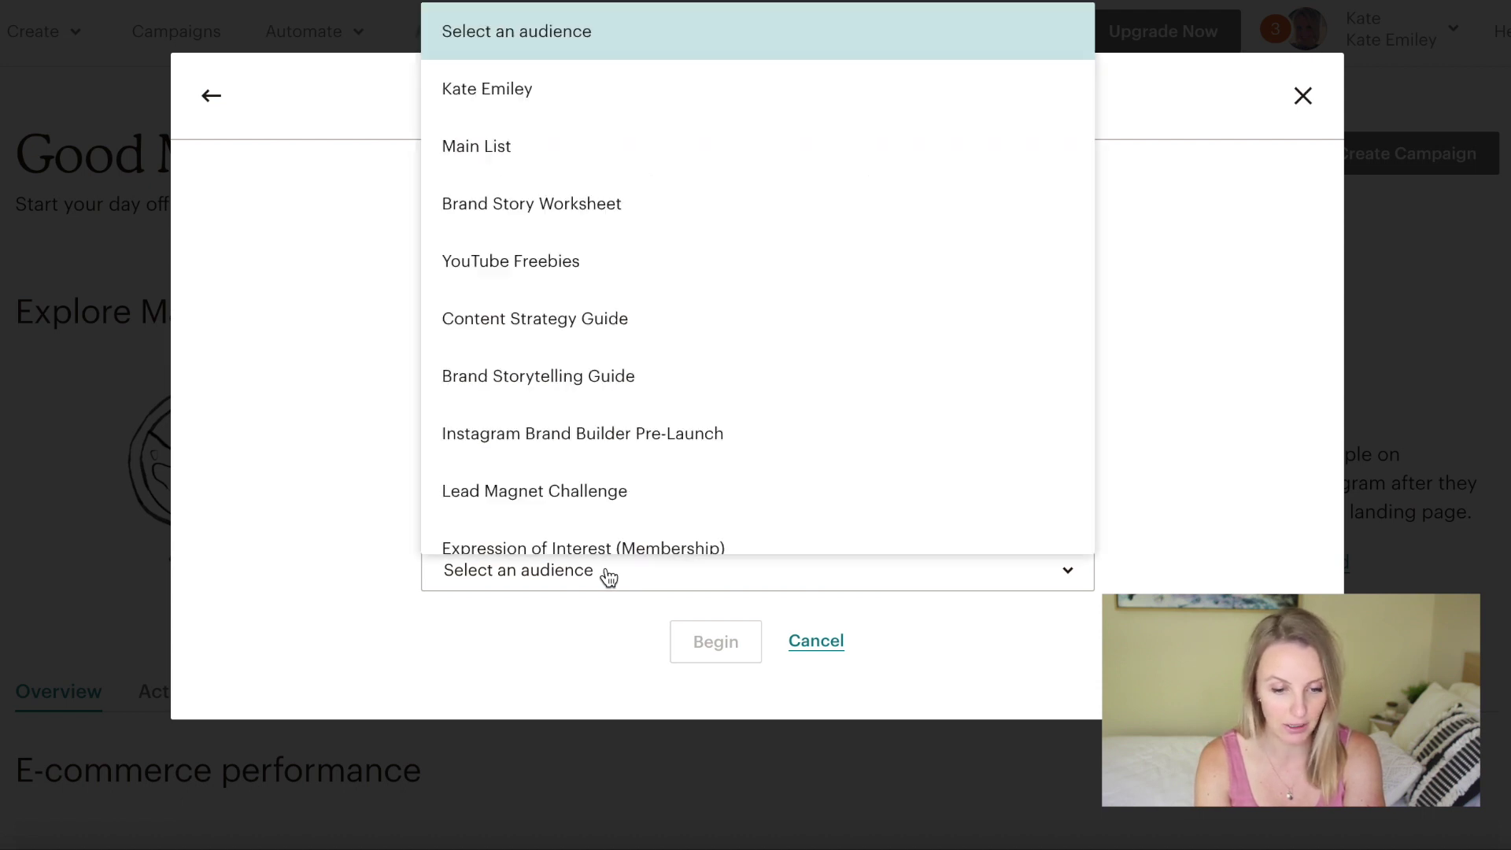
scroll(607, 346, down, 1)
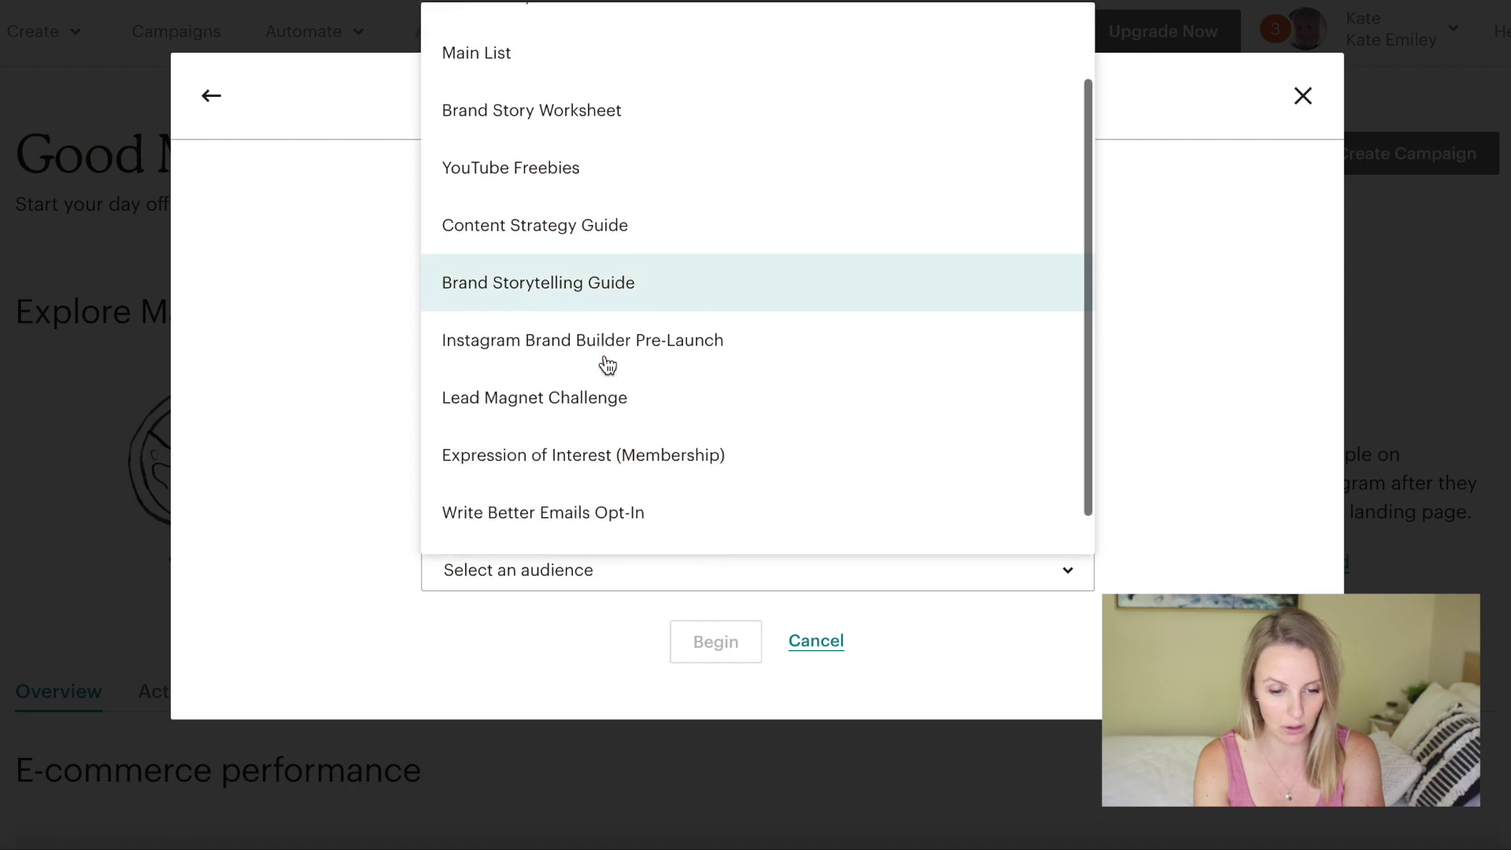
scroll(583, 330, up, 1)
click(491, 156)
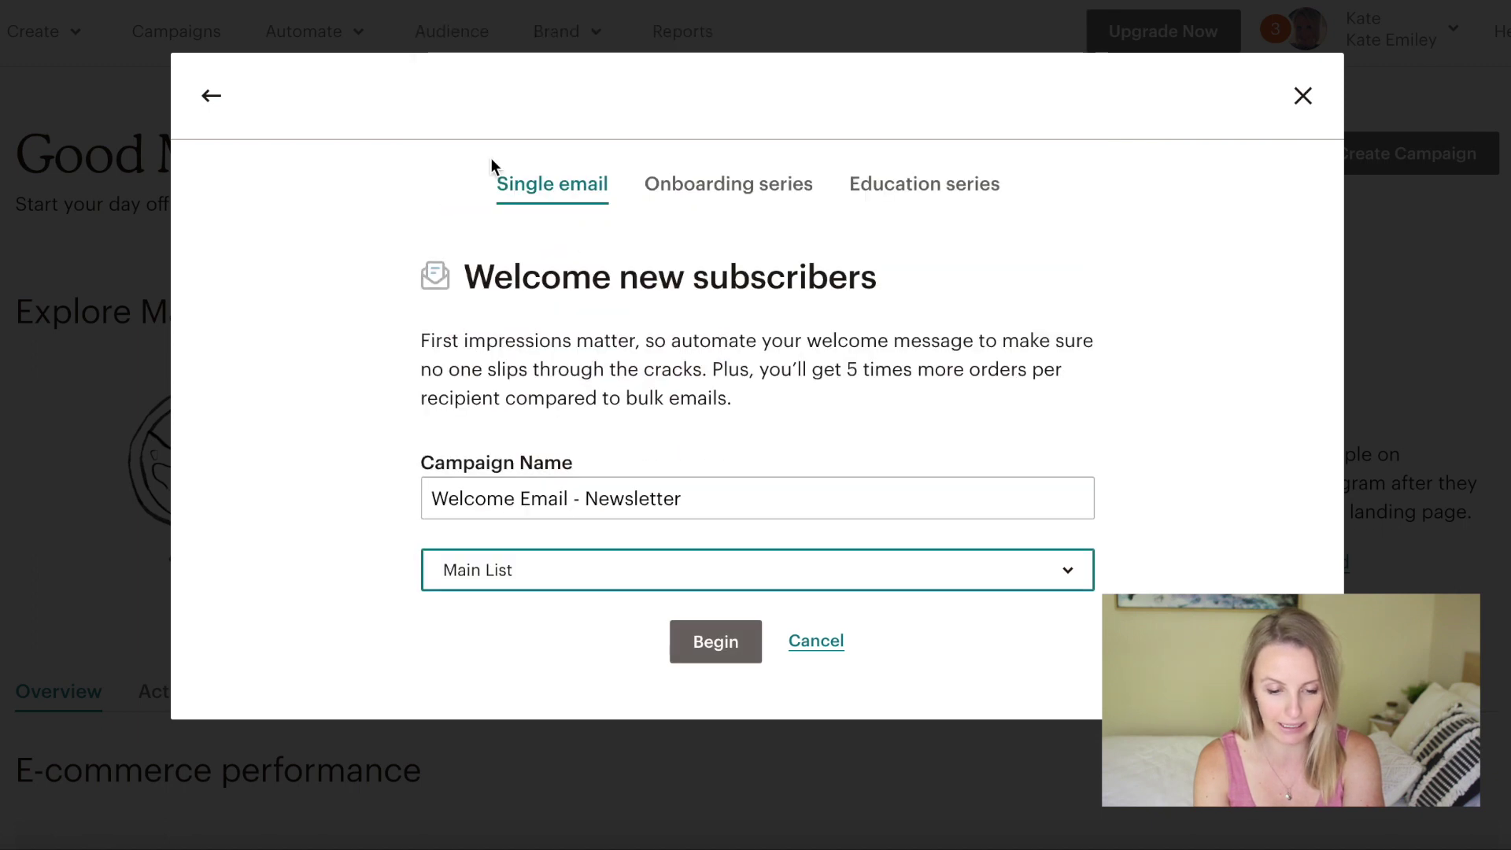
click(720, 644)
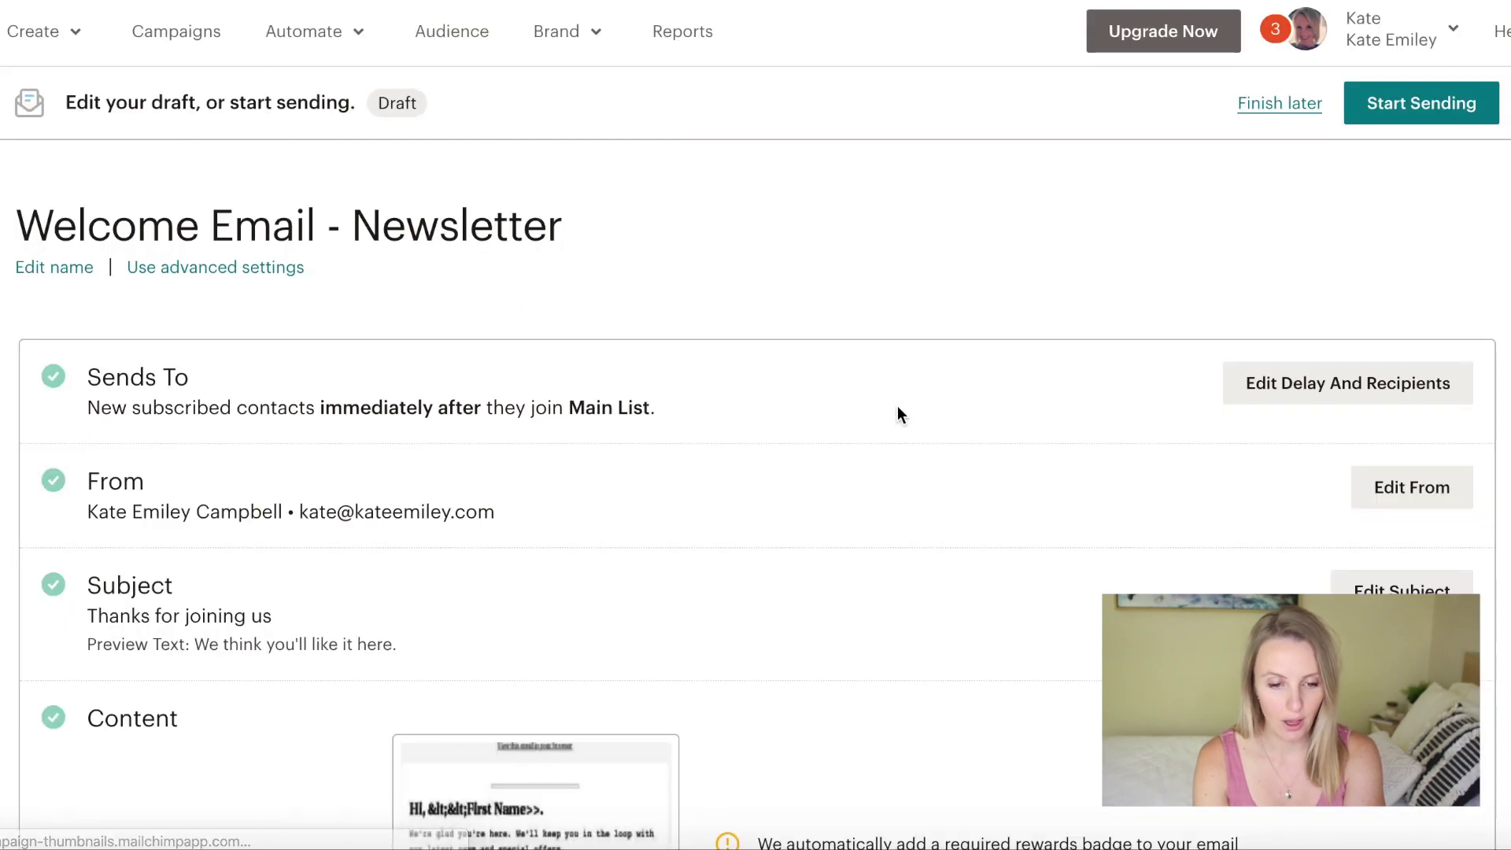
- Set the email to send immediately after contacts join, also trigger it for imported subscribed contacts, and save the recipient settings
click(1302, 386)
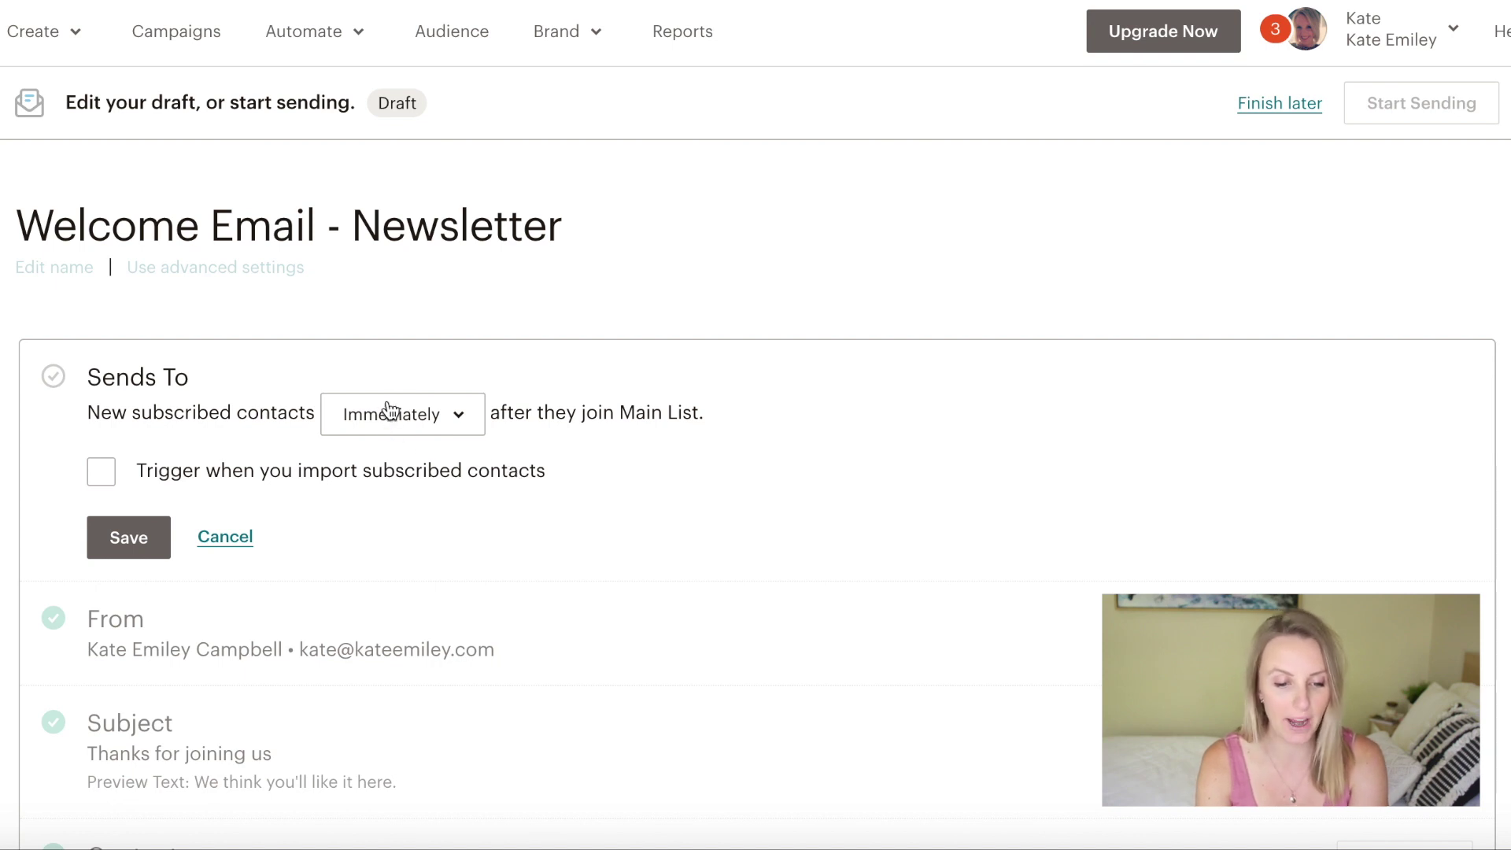
click(433, 425)
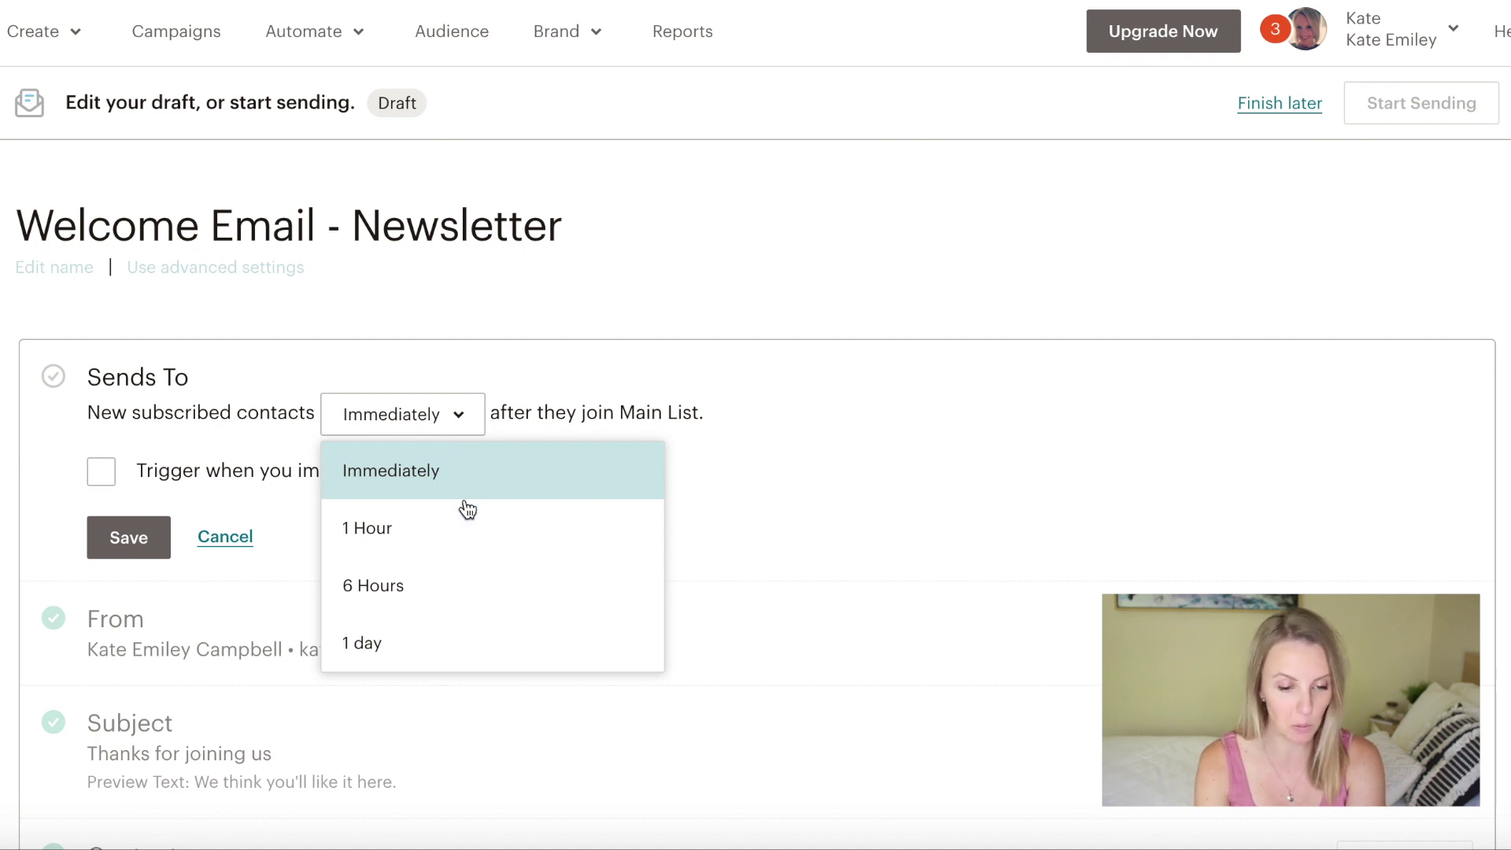
click(529, 484)
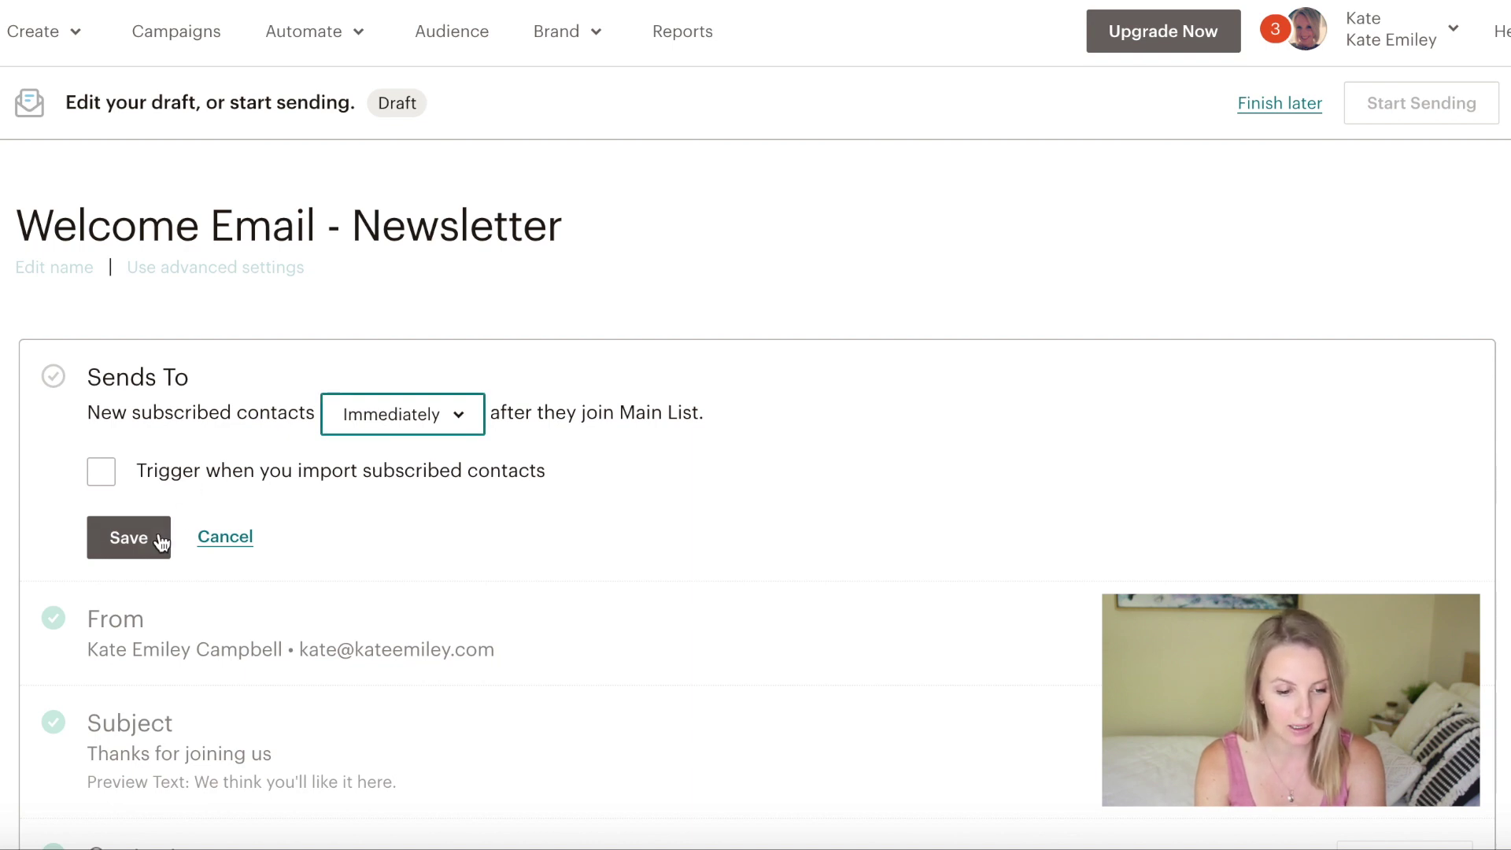
click(105, 479)
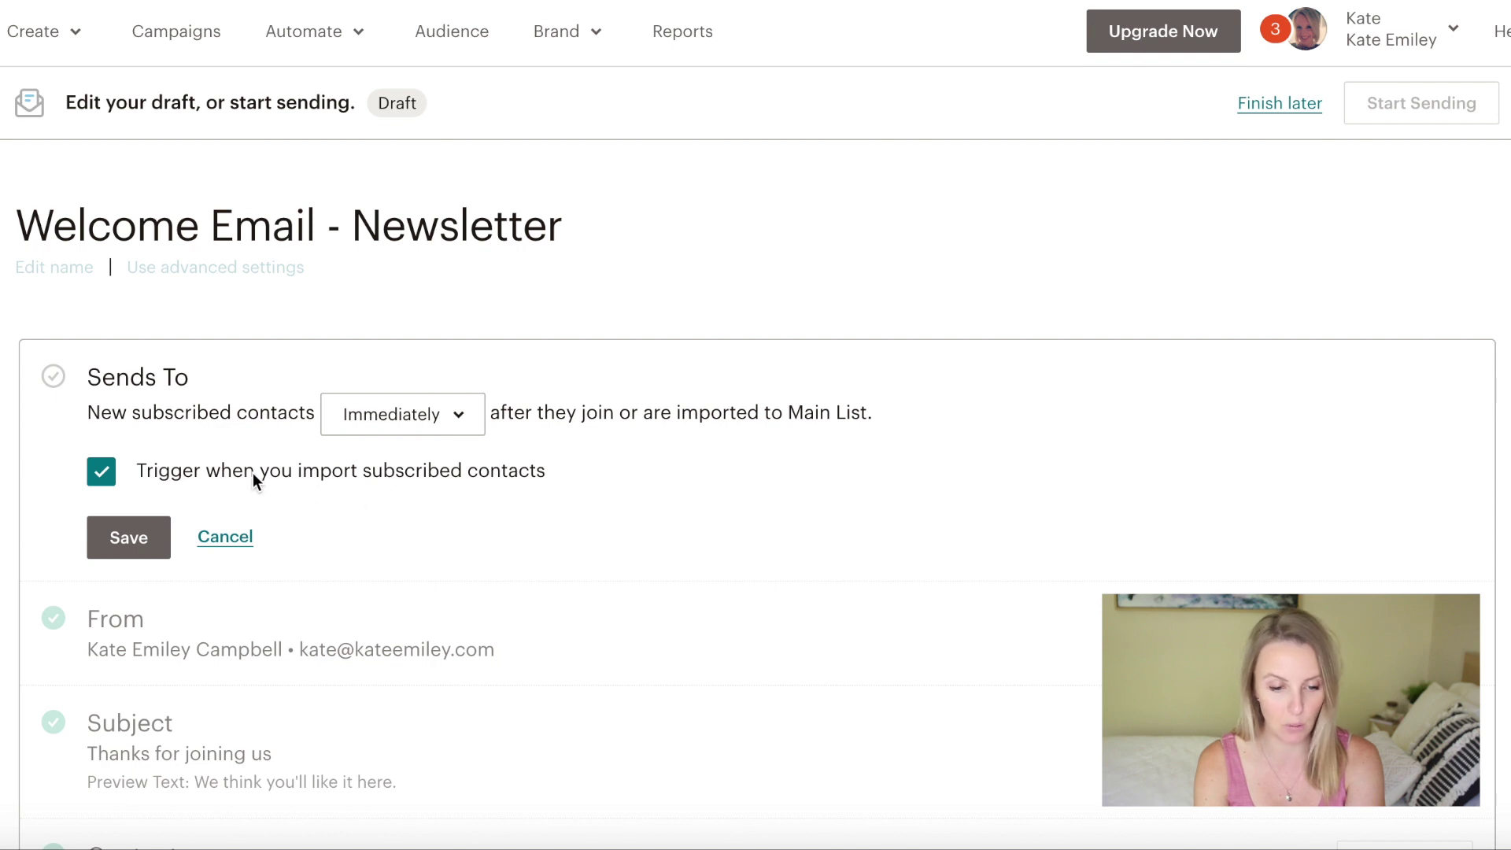
click(129, 538)
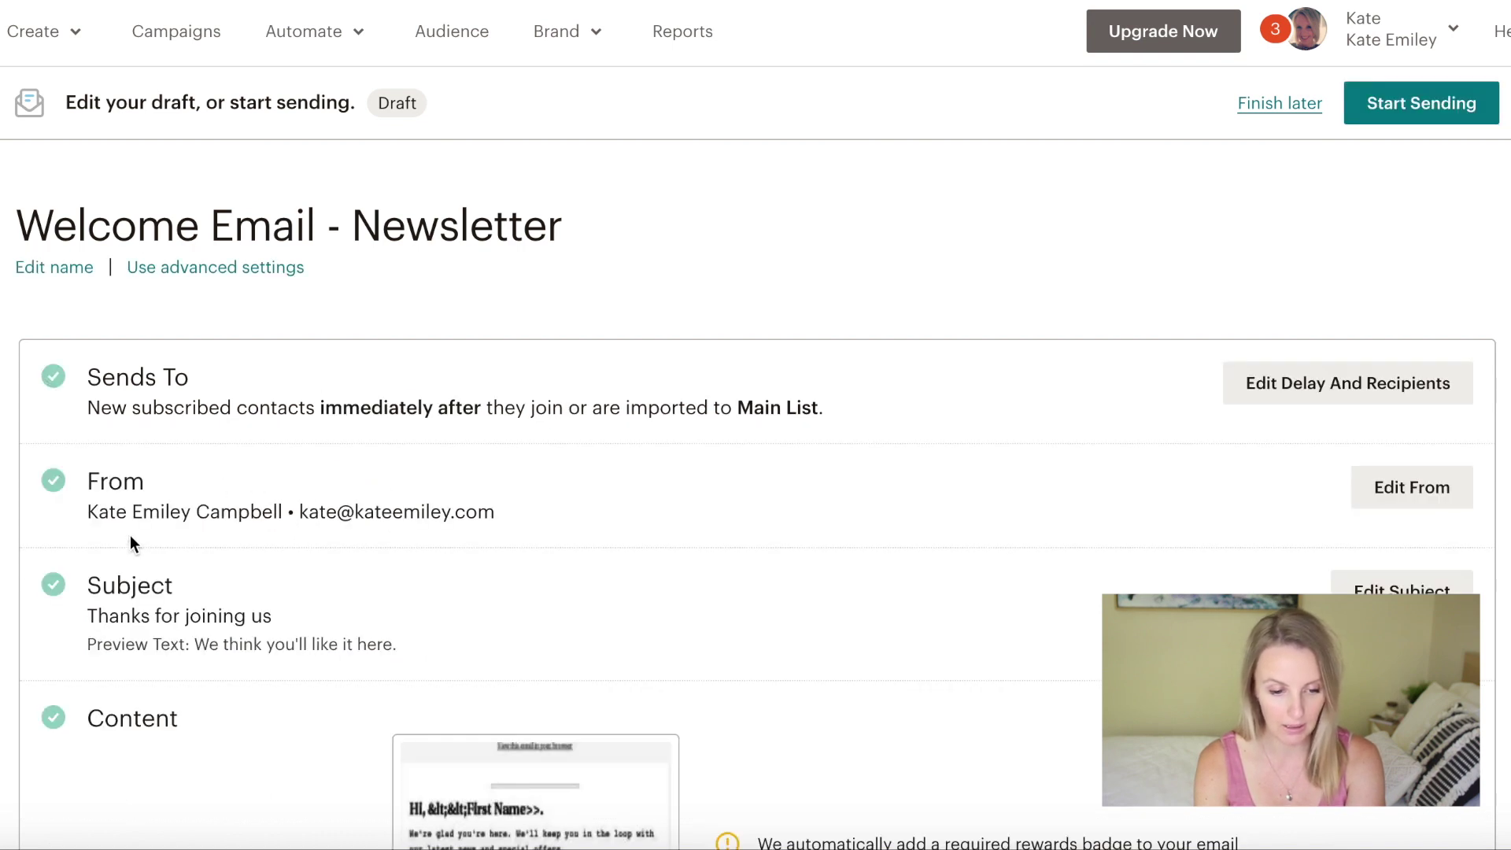
- Shorten the sender name by removing its final surname, keep the email address, and save the From details
click(1442, 494)
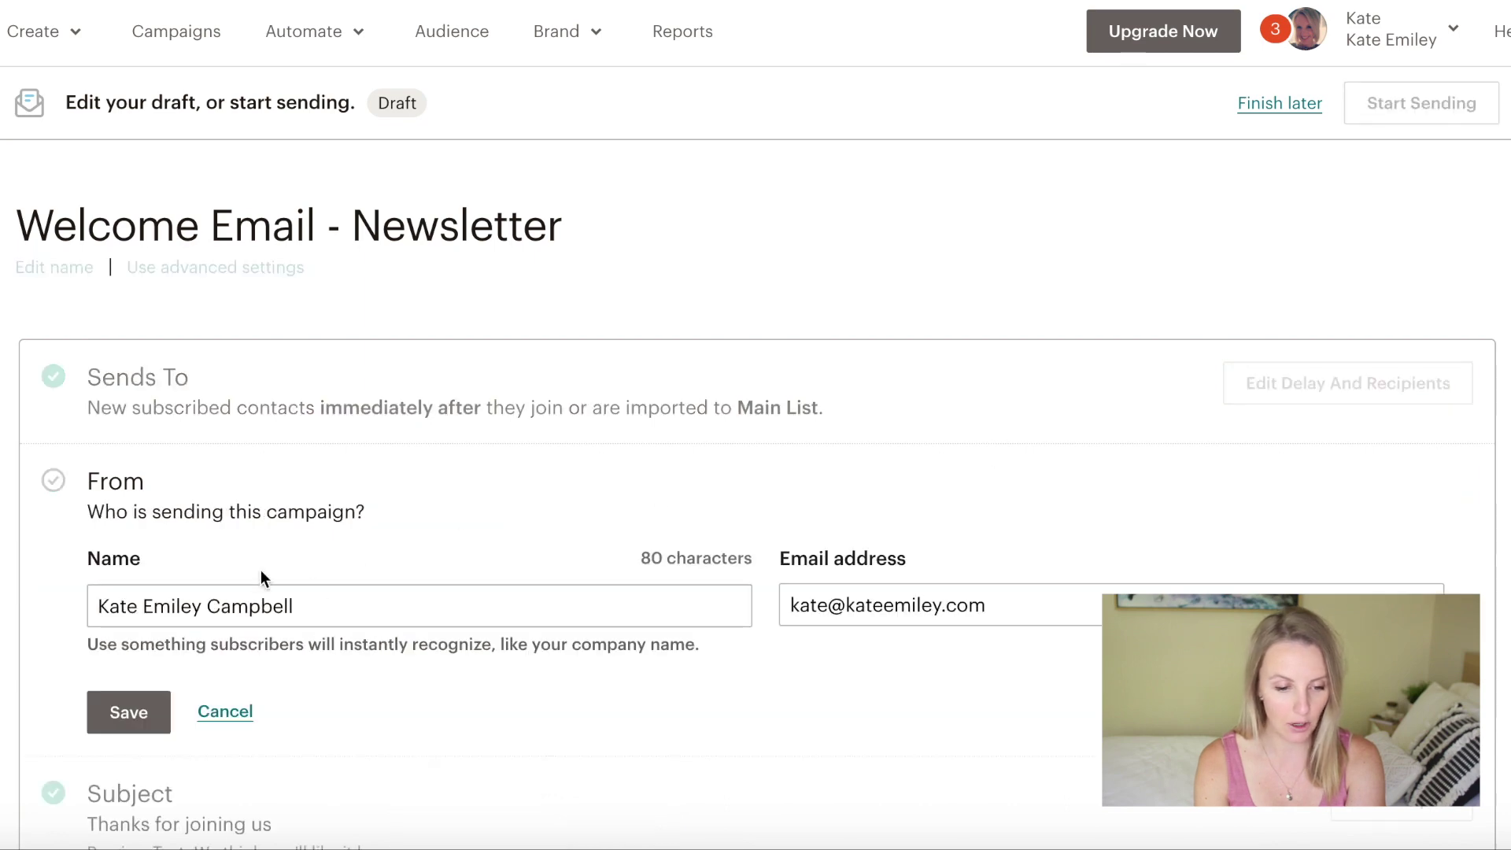
click(365, 607)
key(BackSpace)
key(BackSpace)
key(BackSpace)
key(BackSpace)
key(BackSpace)
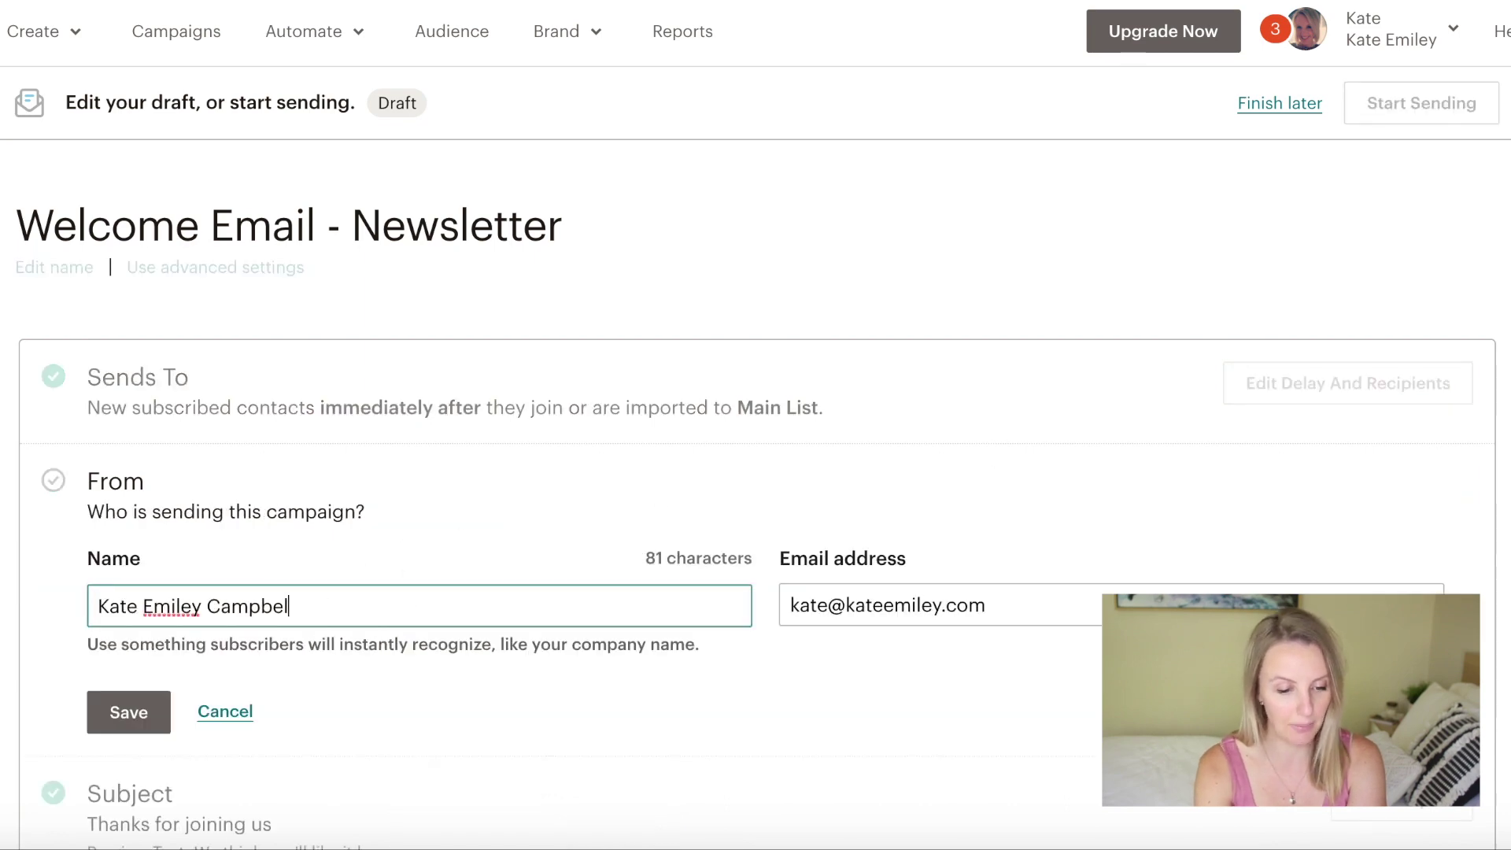
key(BackSpace)
key(BackSpace)
key(BackSpace)
key(BackSpace)
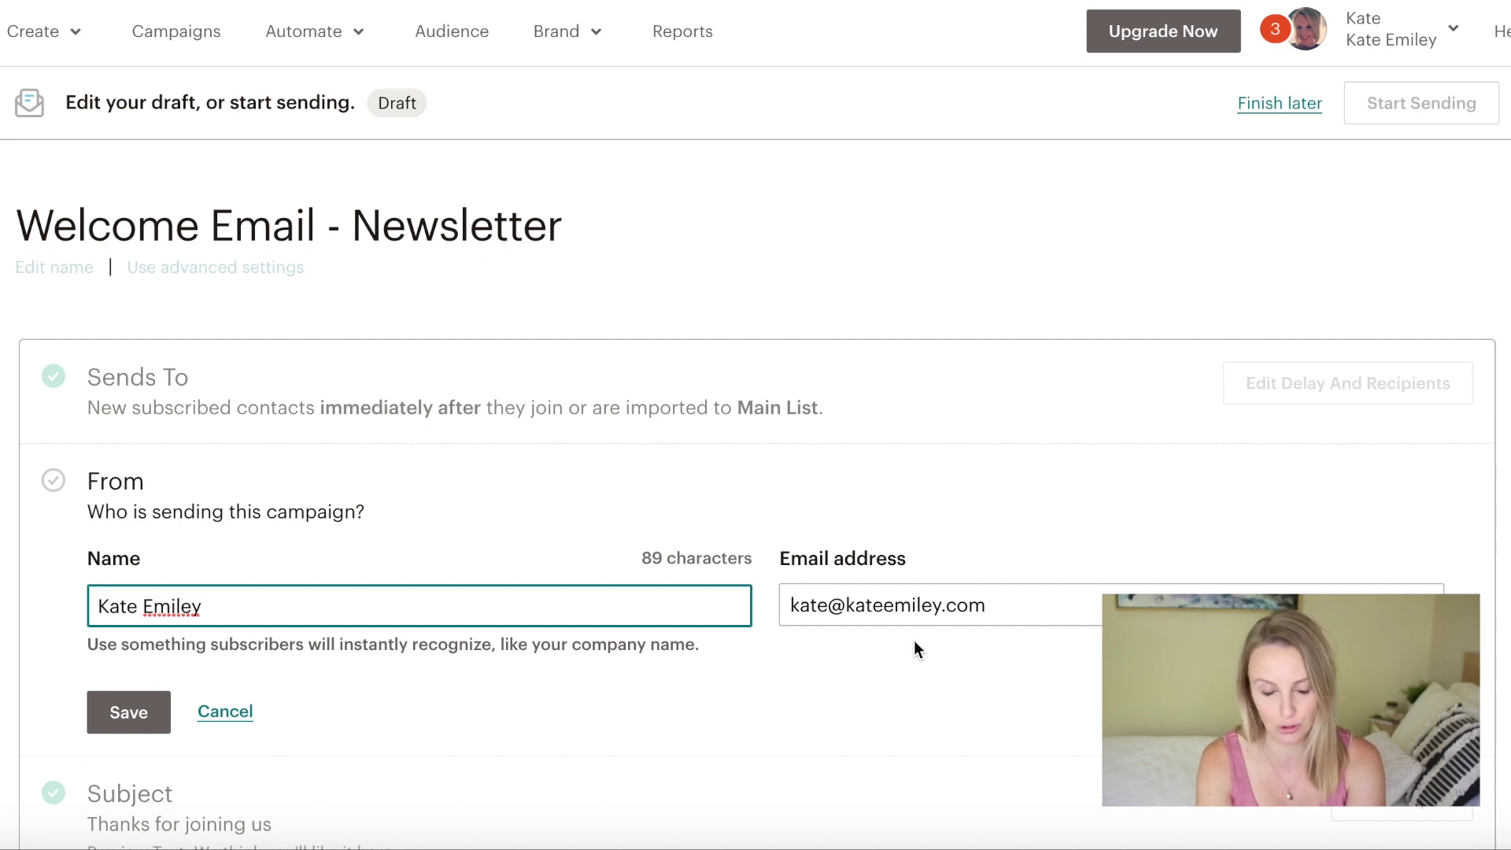
click(110, 716)
- Replace the email's subject line with "Welcome To My Tribe"
scroll(387, 578, down, 3)
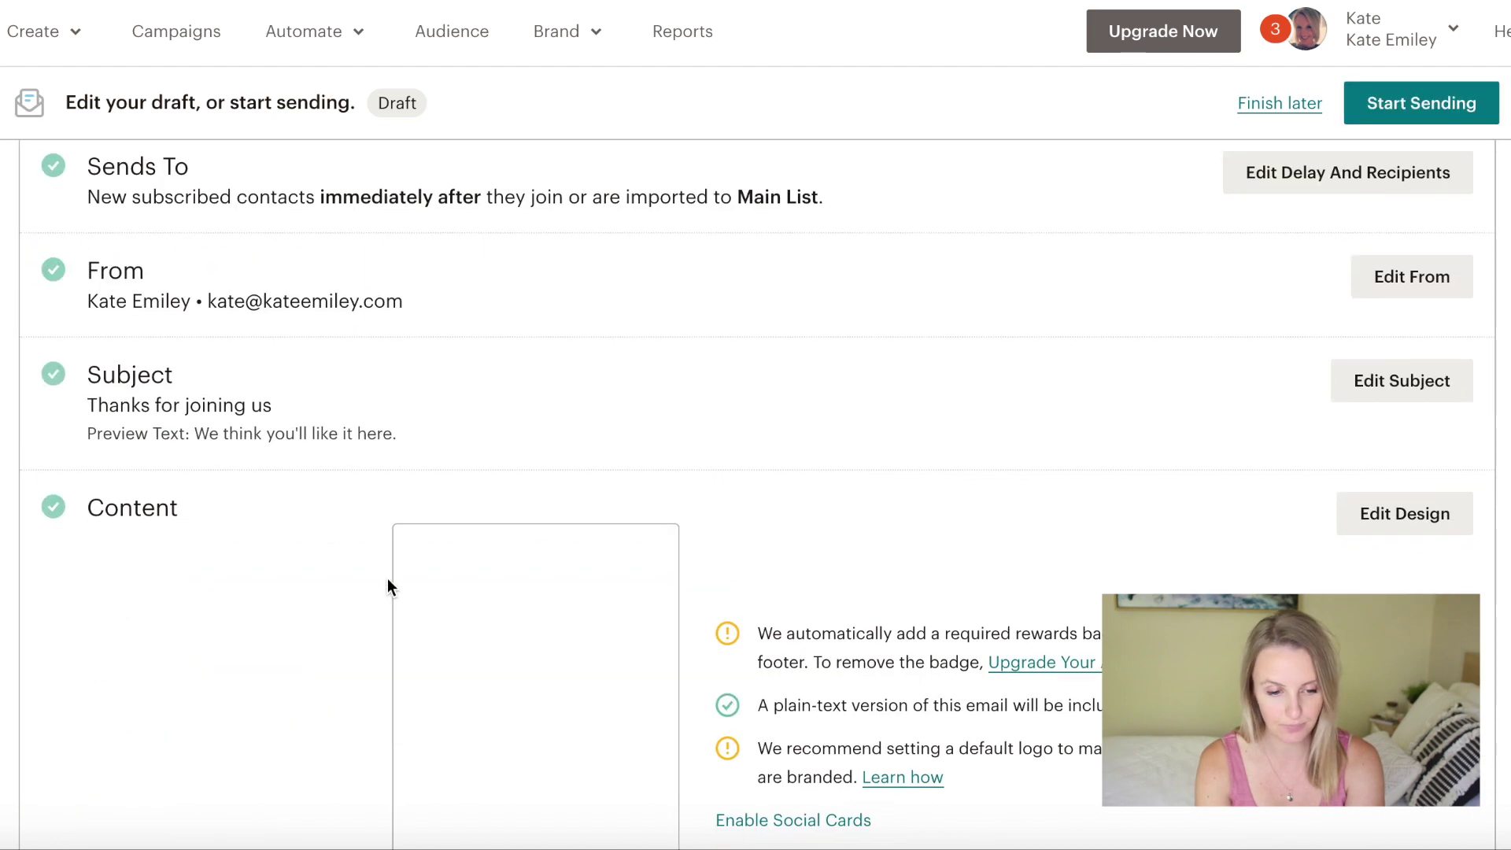
click(1372, 381)
click(634, 529)
key(ctrl+a)
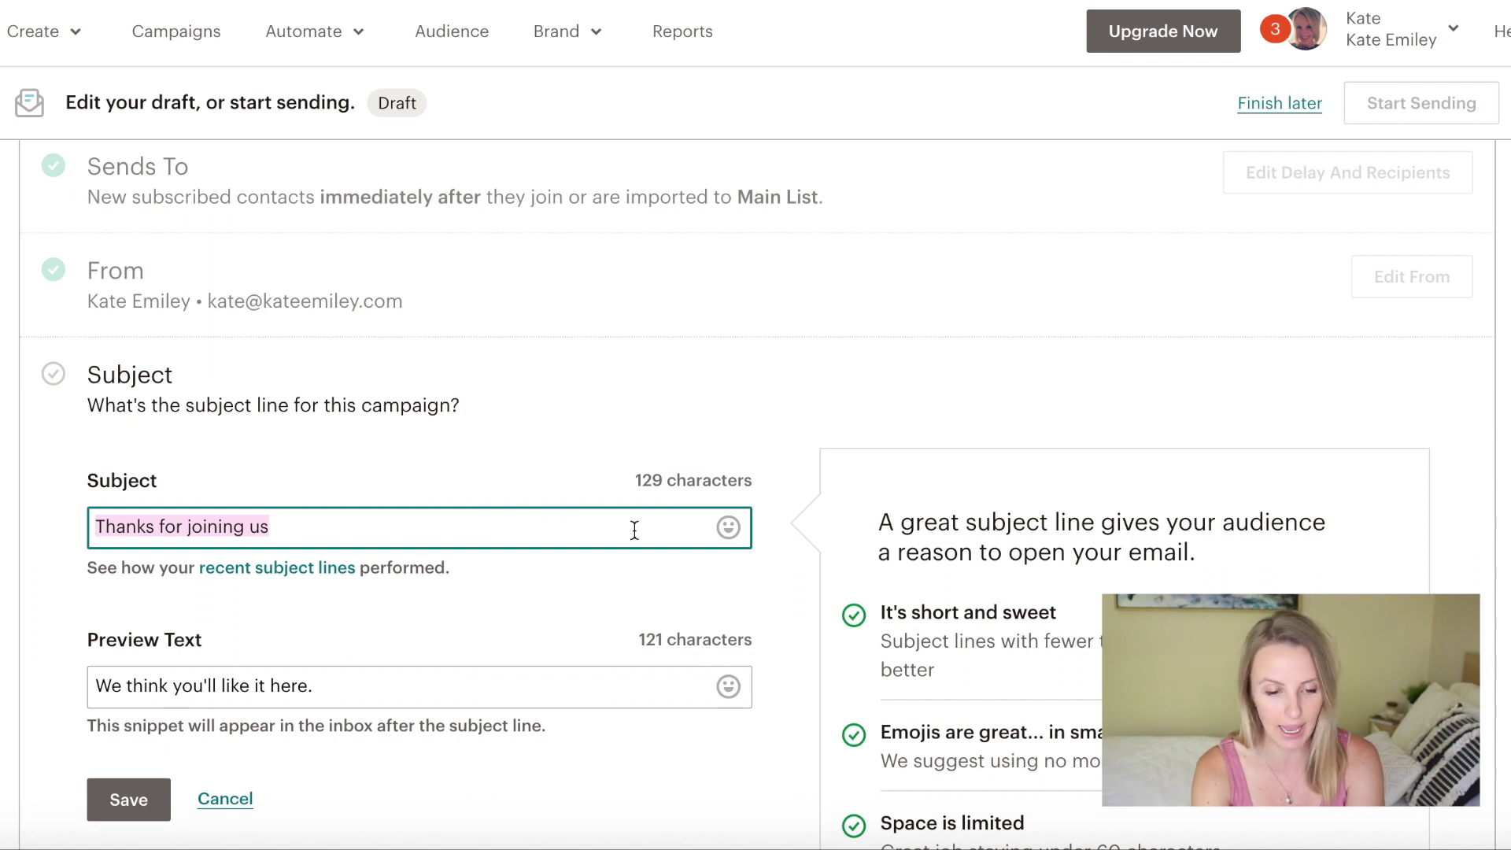
text(We)
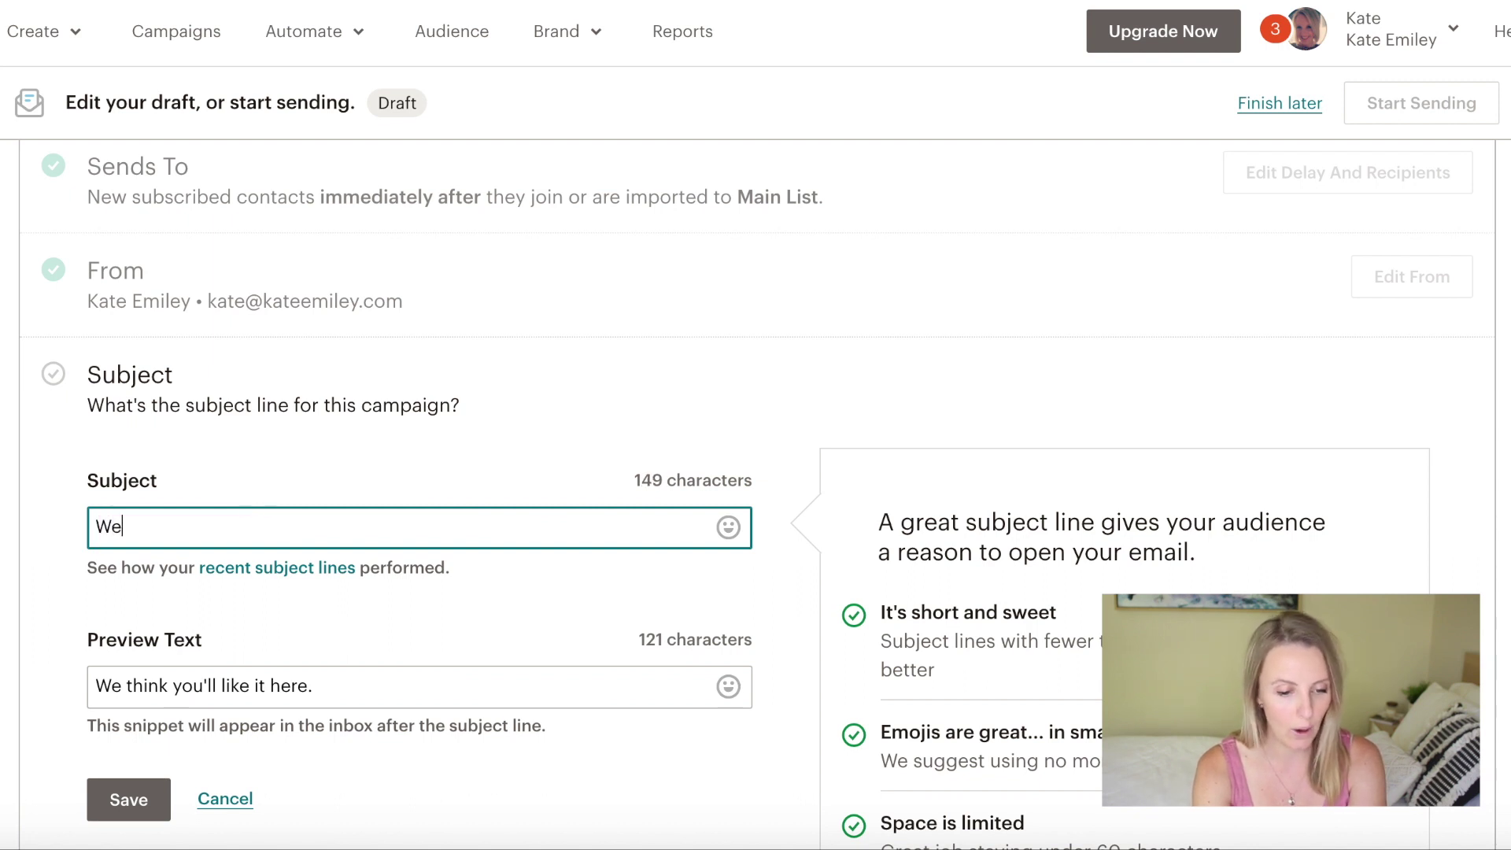
text(lcome To My Tribe)
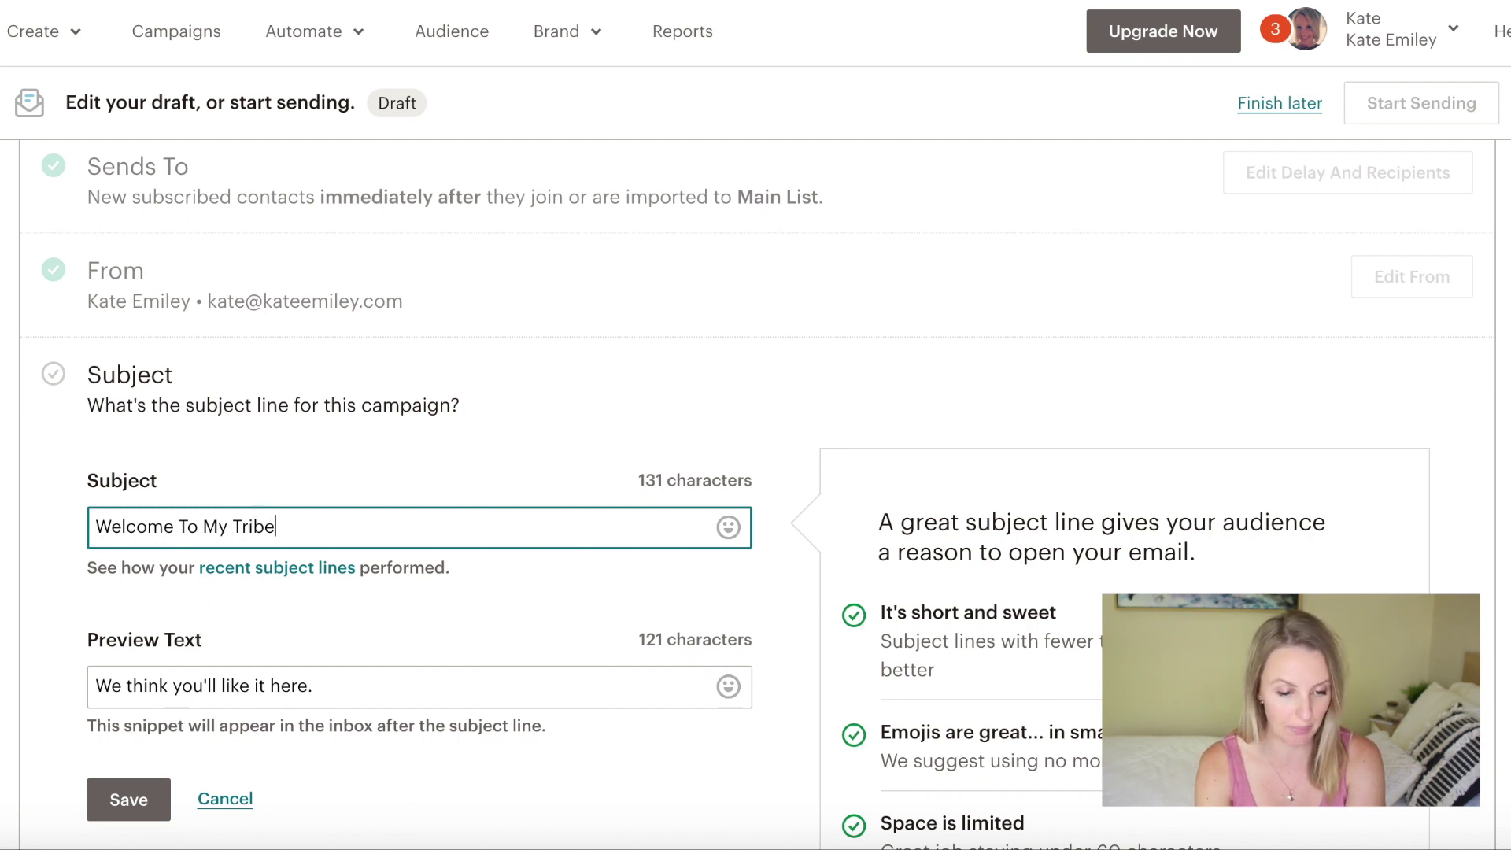
- Set the preview text to "A little more about how I can help you with Email Marketing.", add a pink heart emoji to the subject, and save
triple_click(337, 689)
text(H)
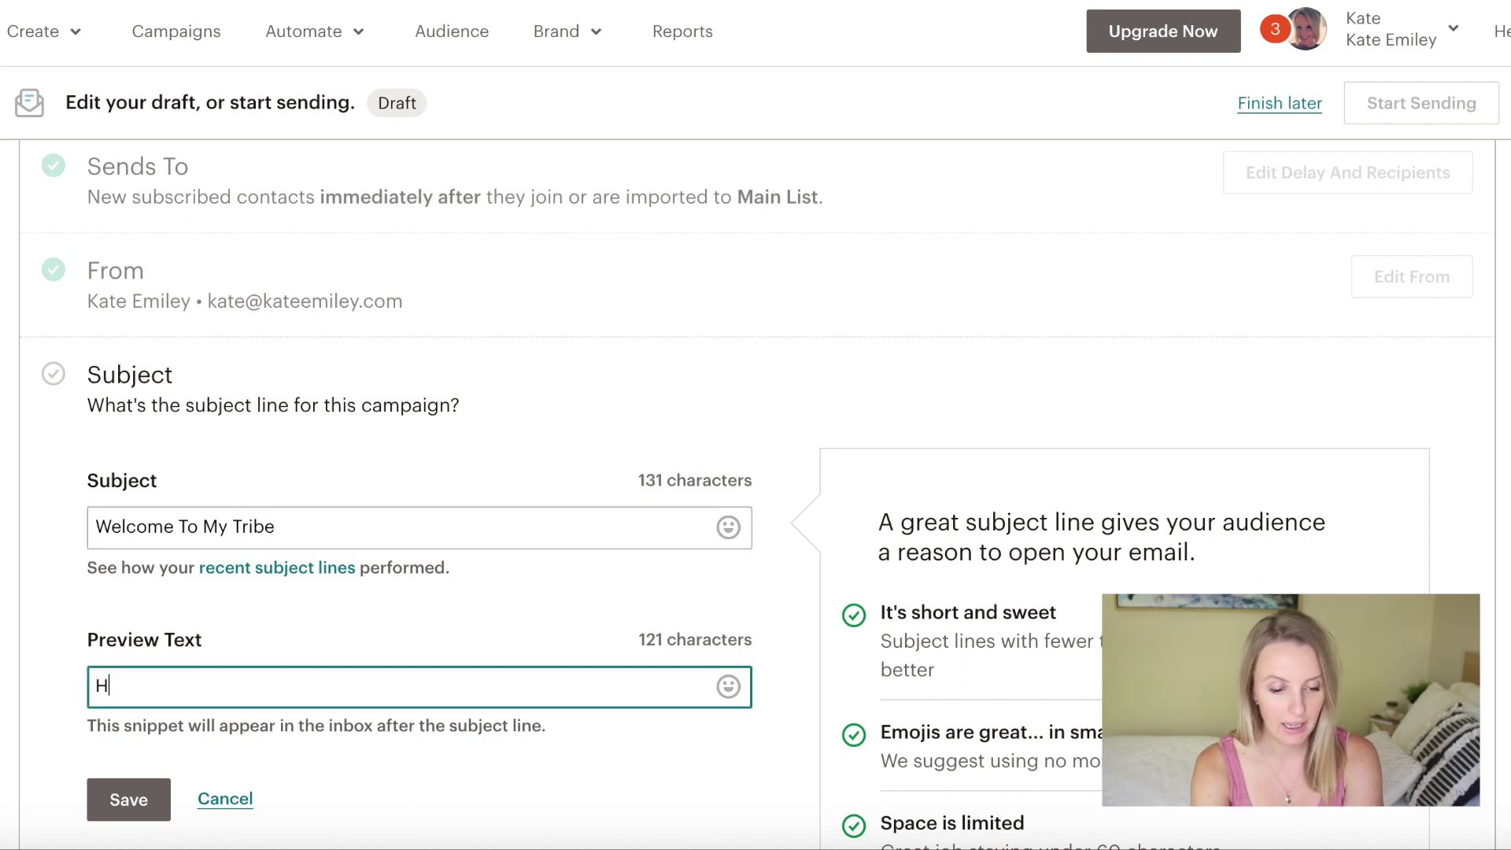
key(BackSpace)
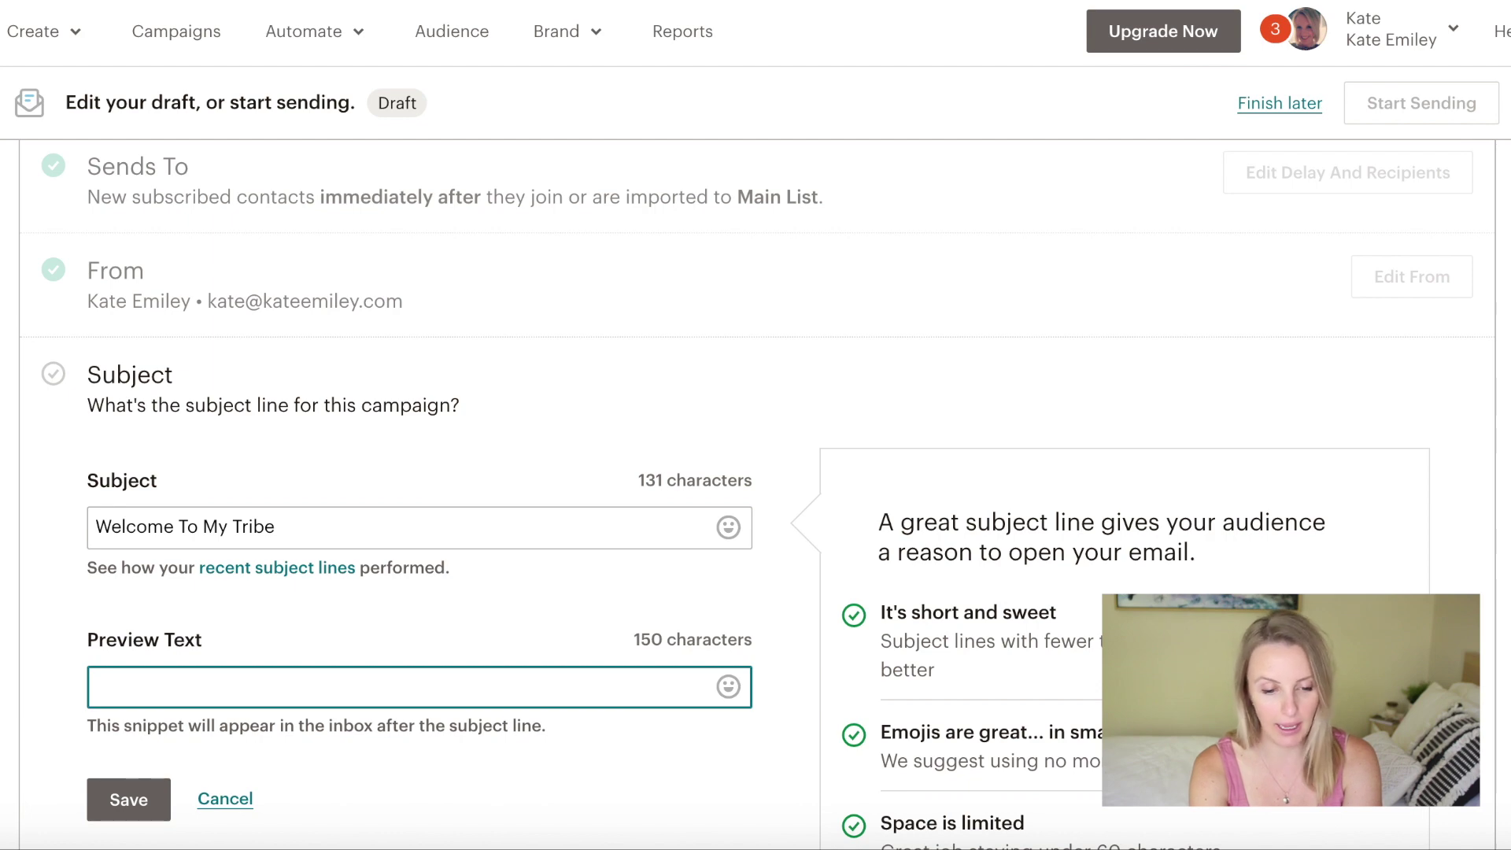
text(A li)
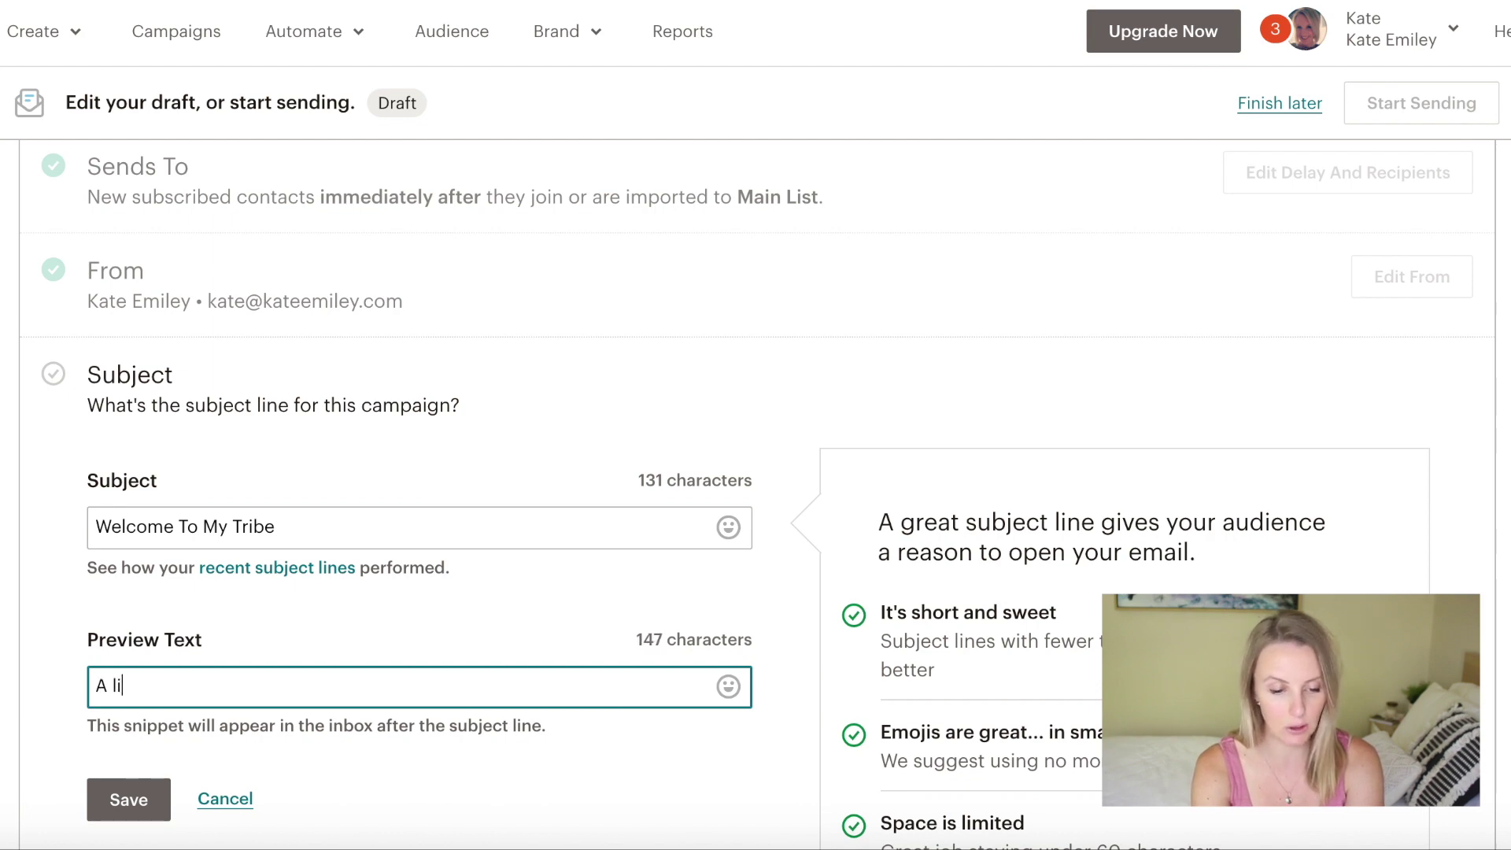
text(ttle more about )
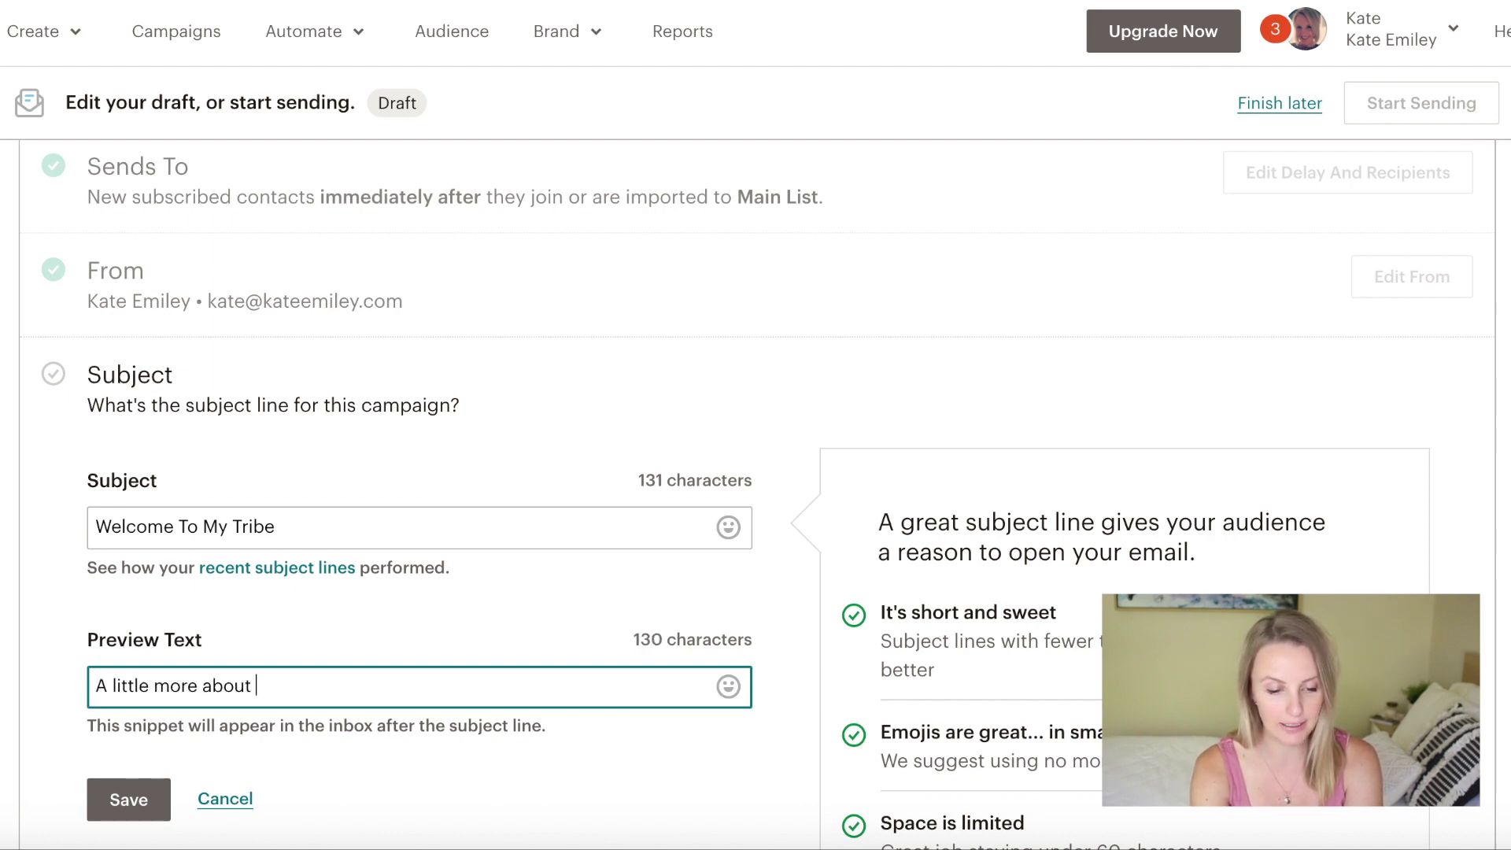
text(how I can )
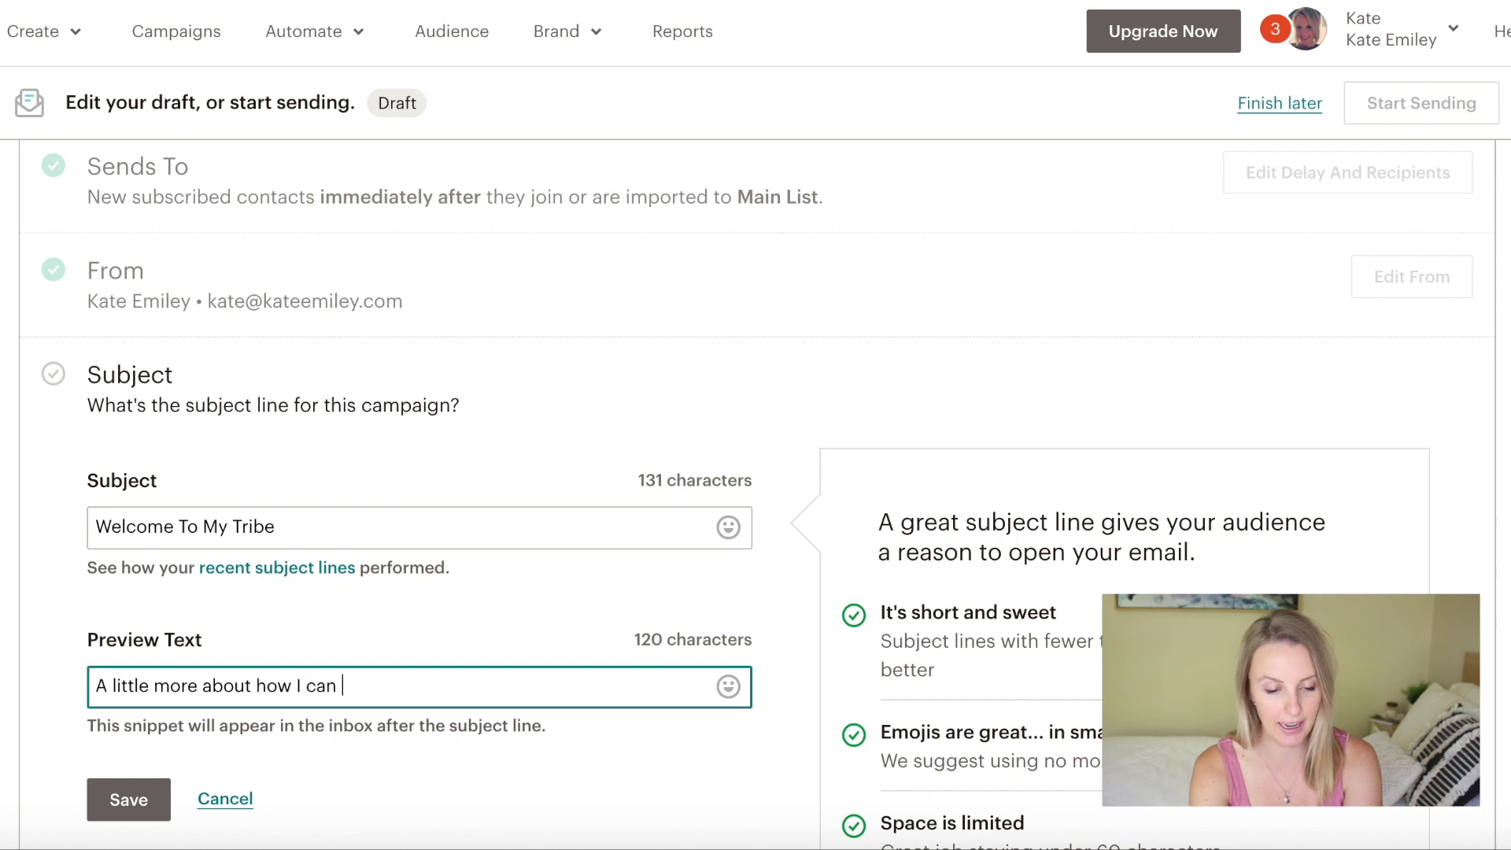
text(help you)
key(BackSpace)
text(with em)
key(BackSpace)
key(BackSpace)
text(Em)
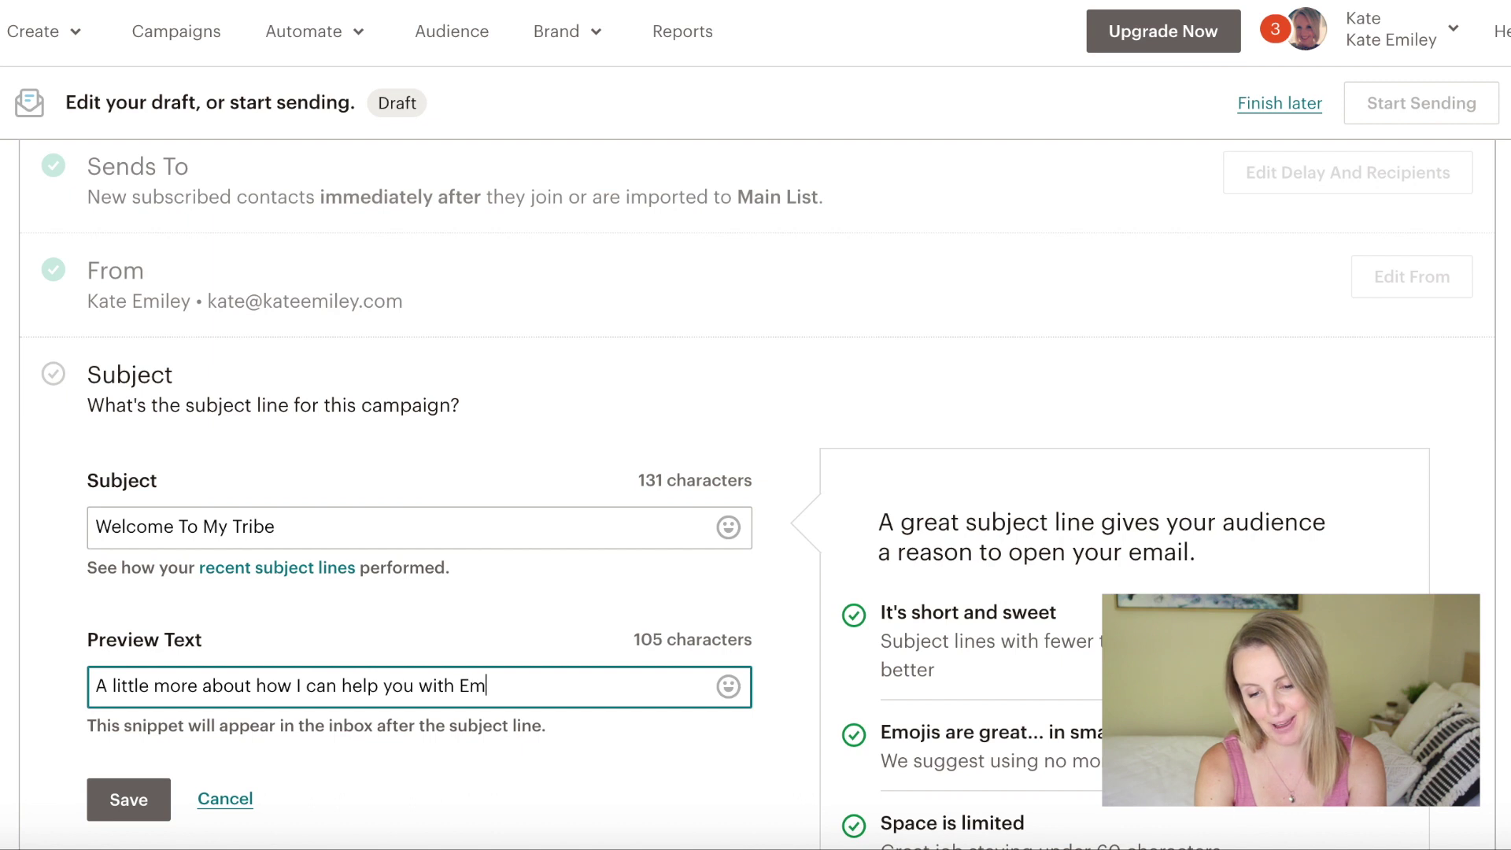
text(ail Marketing.)
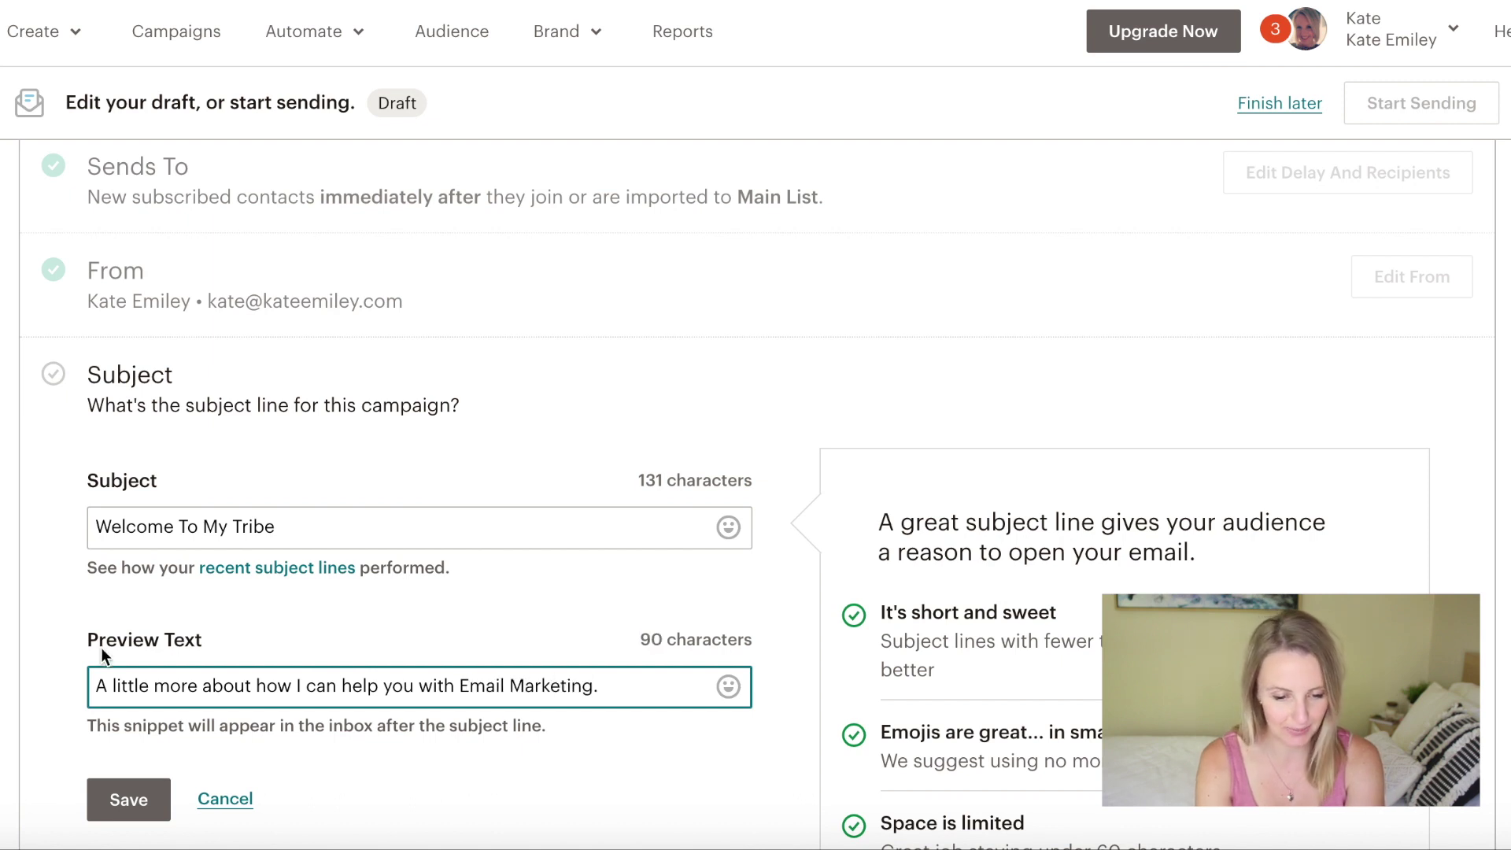
click(741, 685)
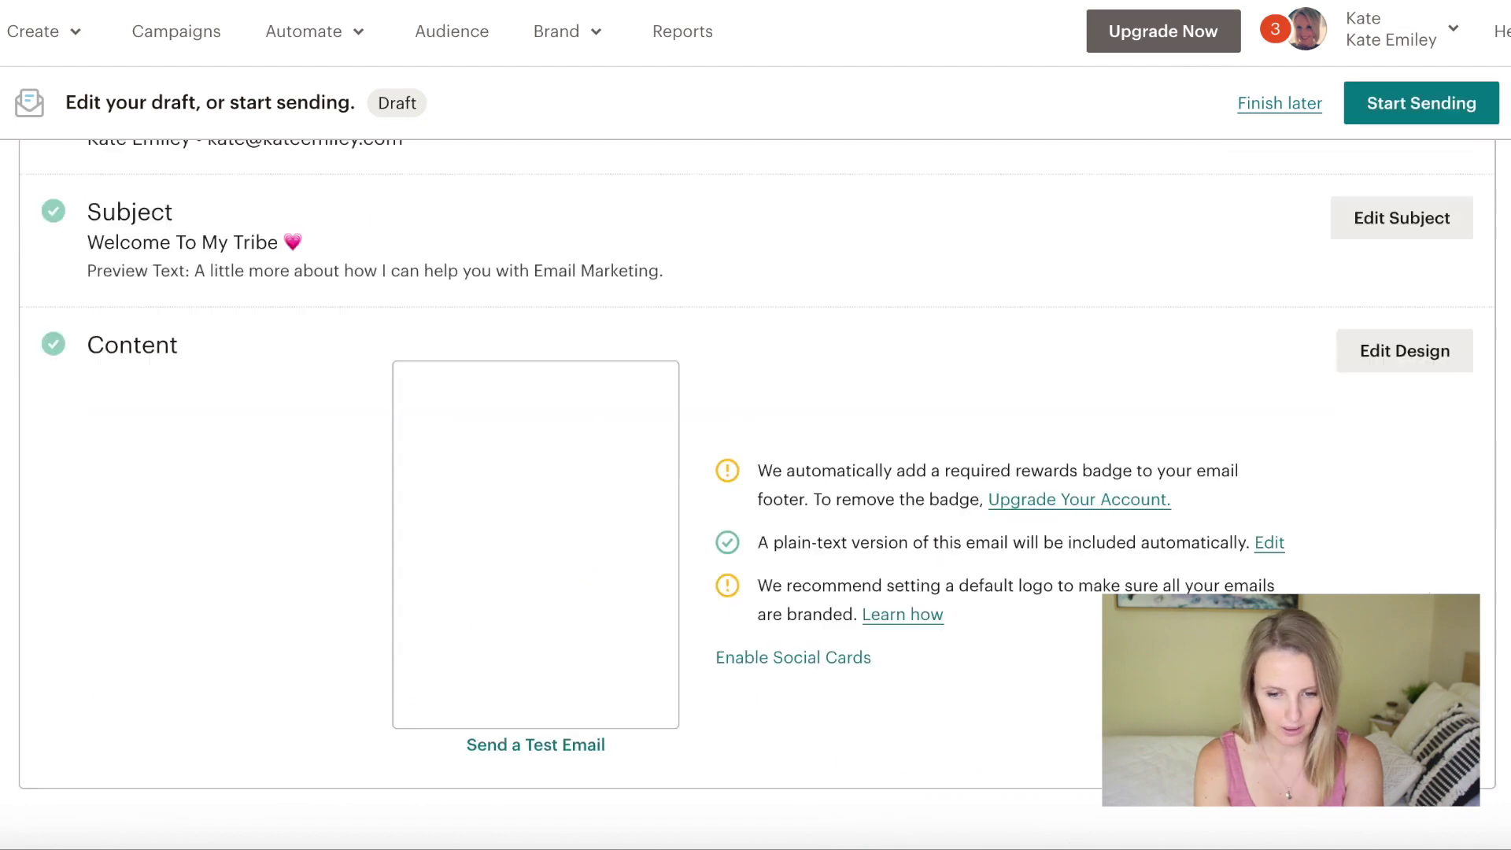
- Open the email's design, go to its template selection, and examine the available layouts and themes
click(1376, 355)
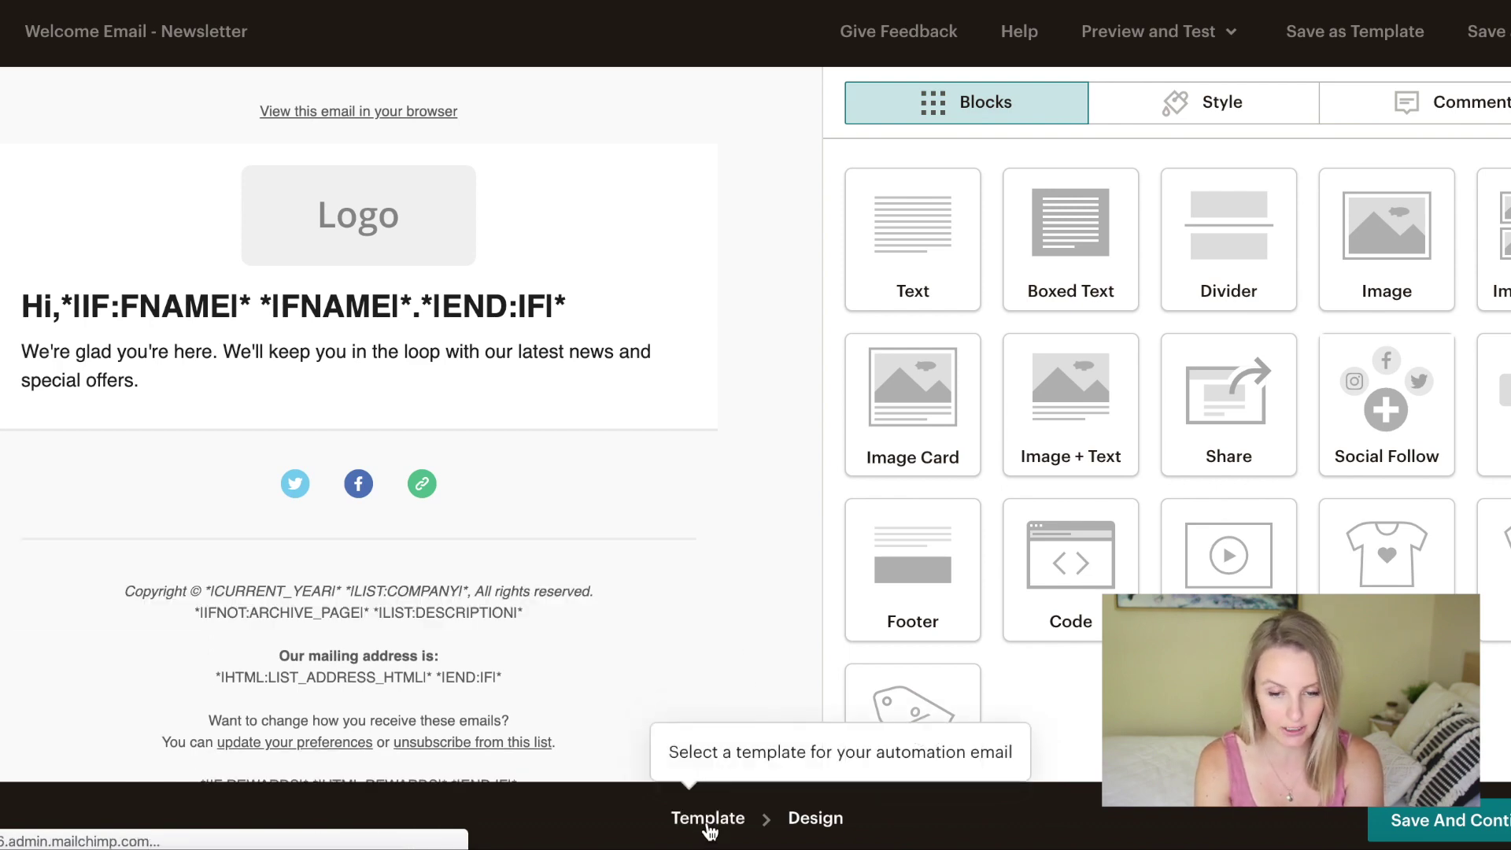
click(708, 818)
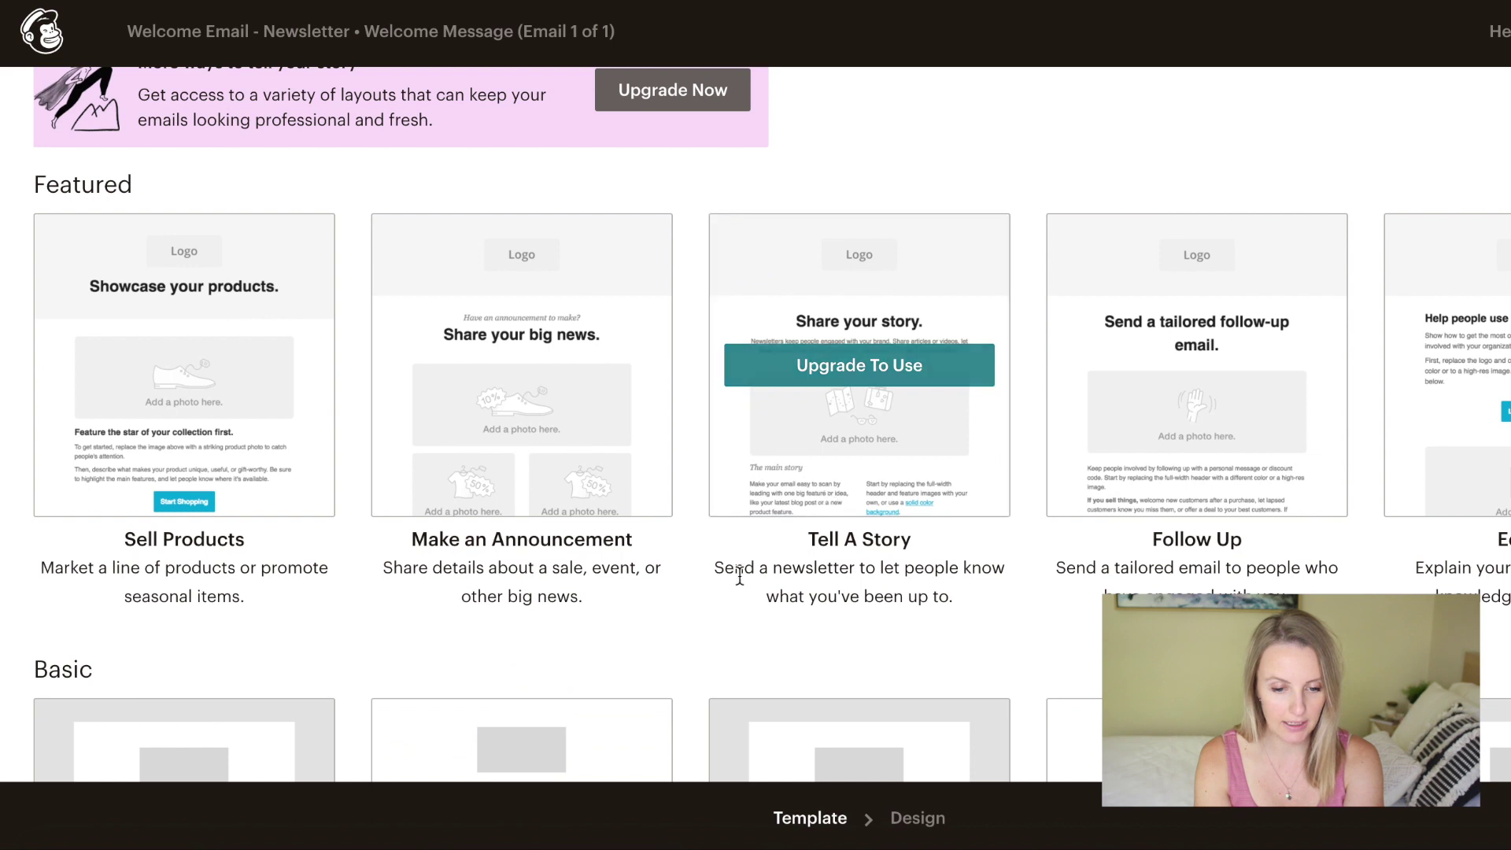
scroll(630, 608, up, 3)
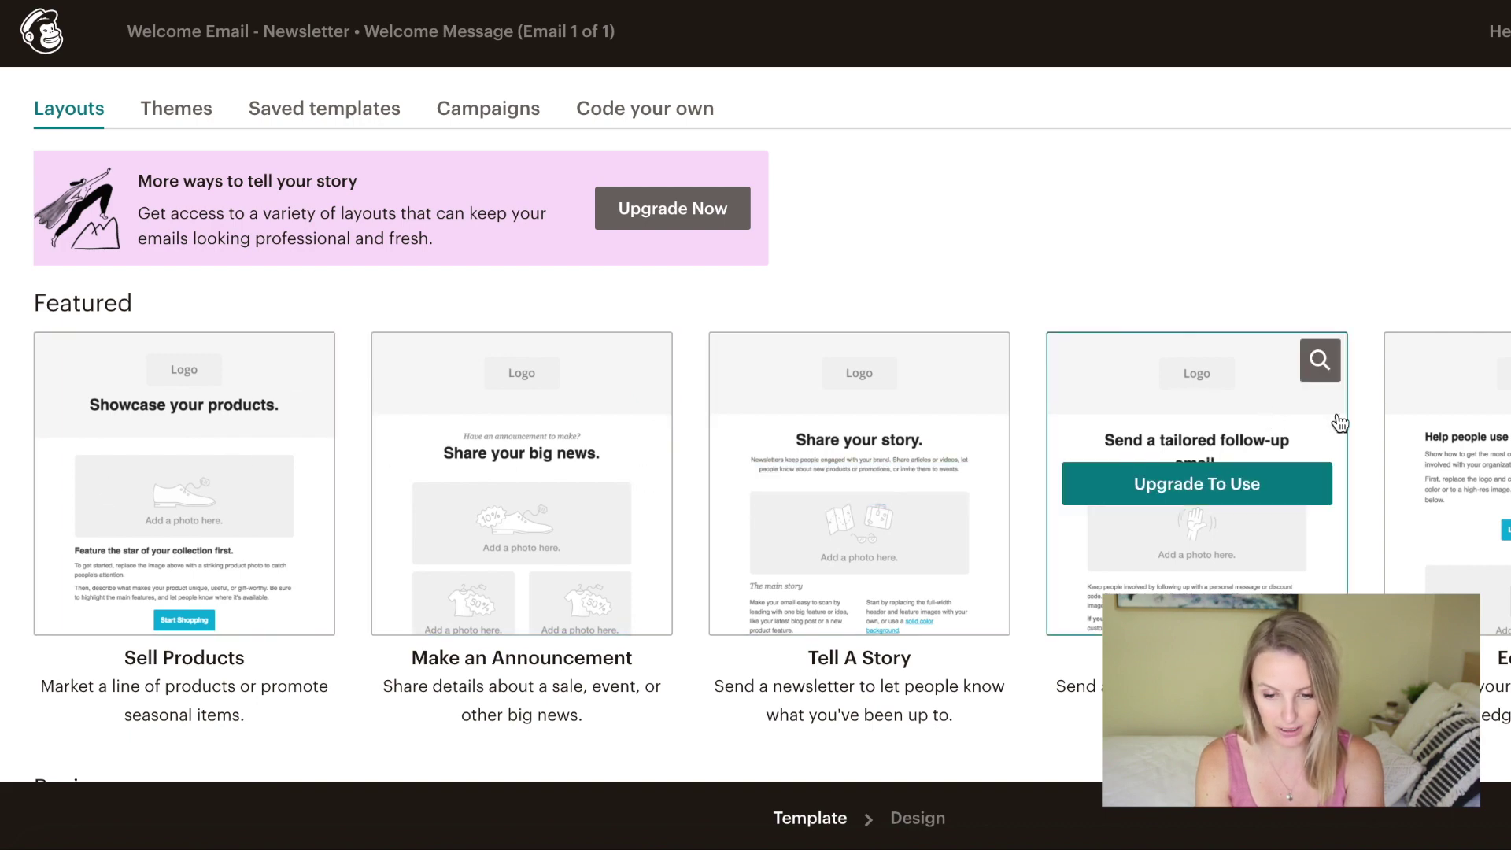
scroll(955, 486, down, 5)
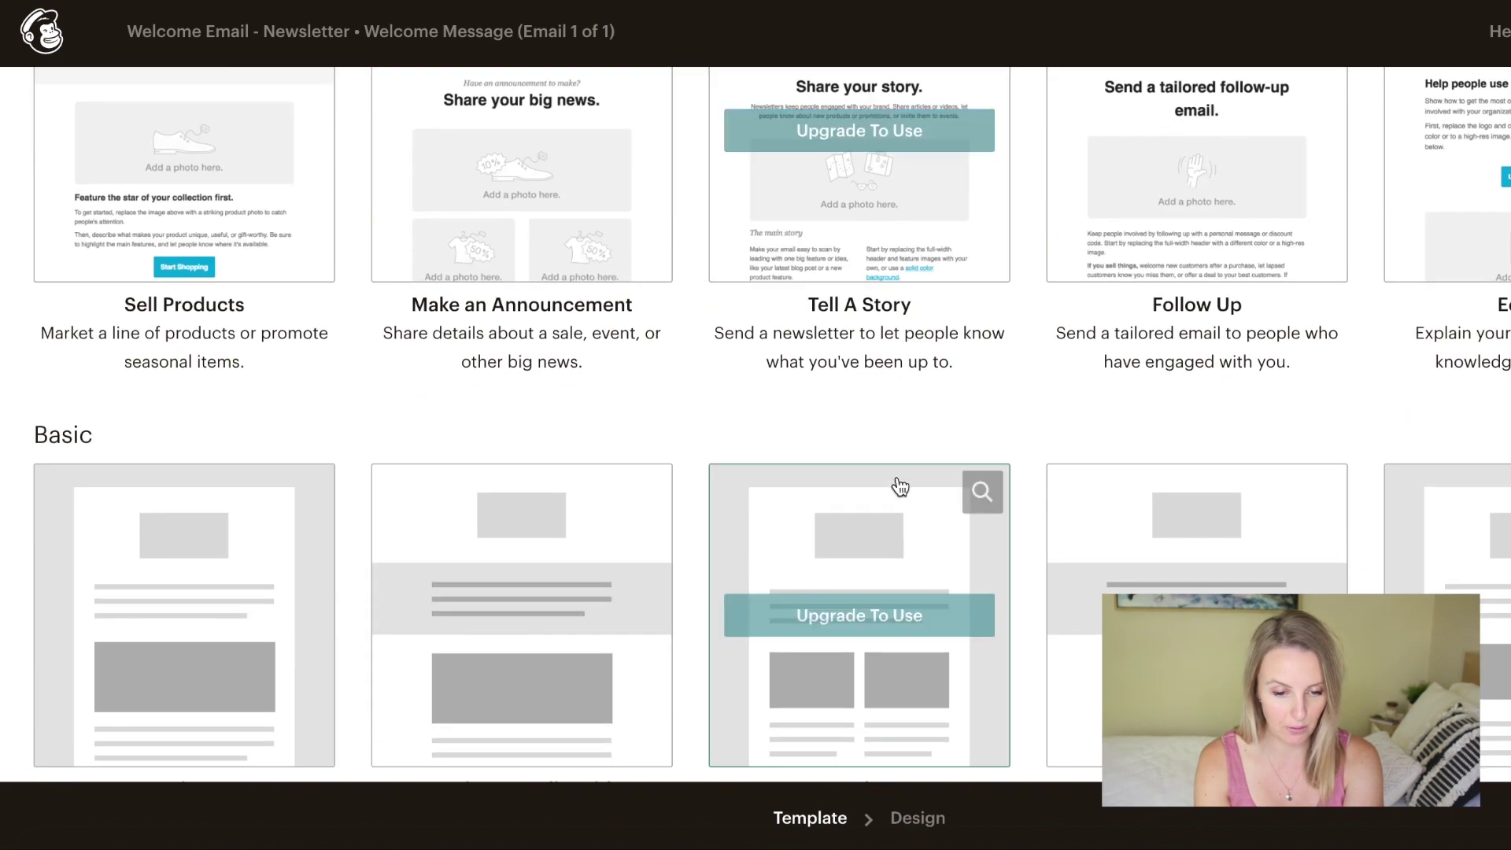
scroll(718, 659, down, 3)
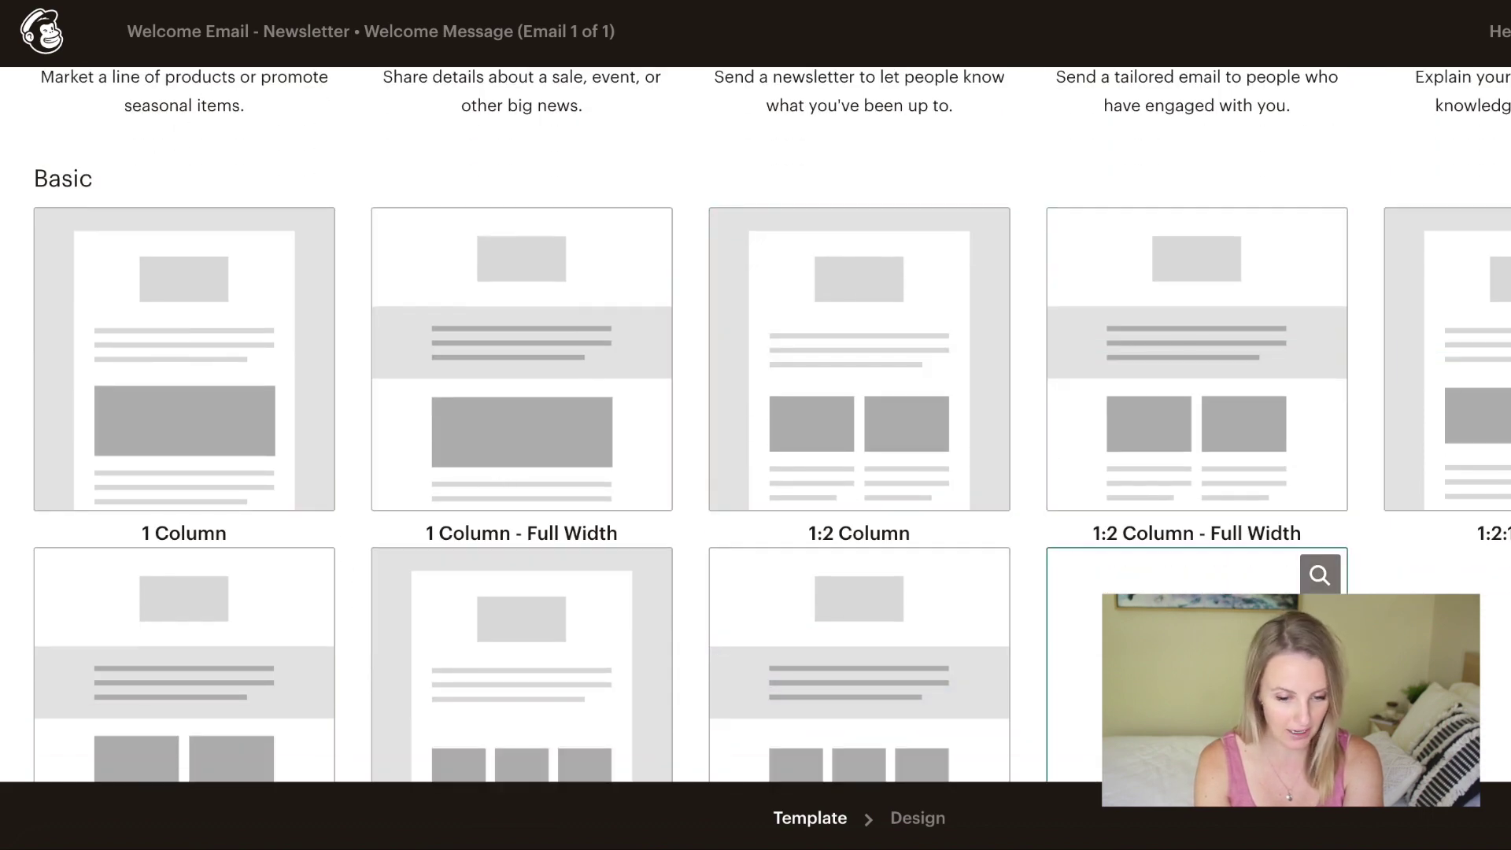
scroll(715, 697, up, 9)
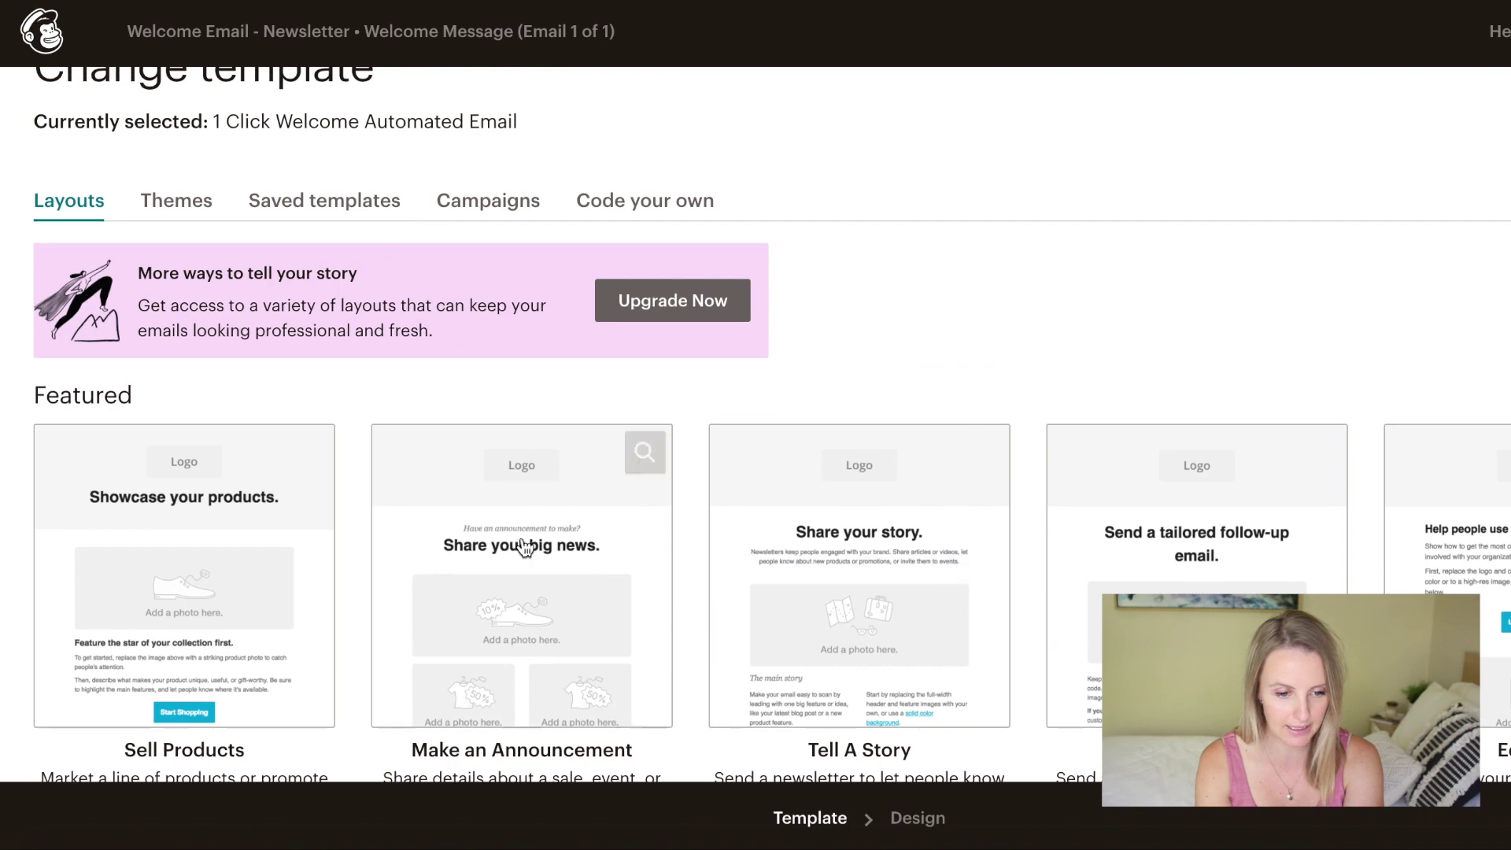
scroll(525, 547, up, 1)
click(192, 265)
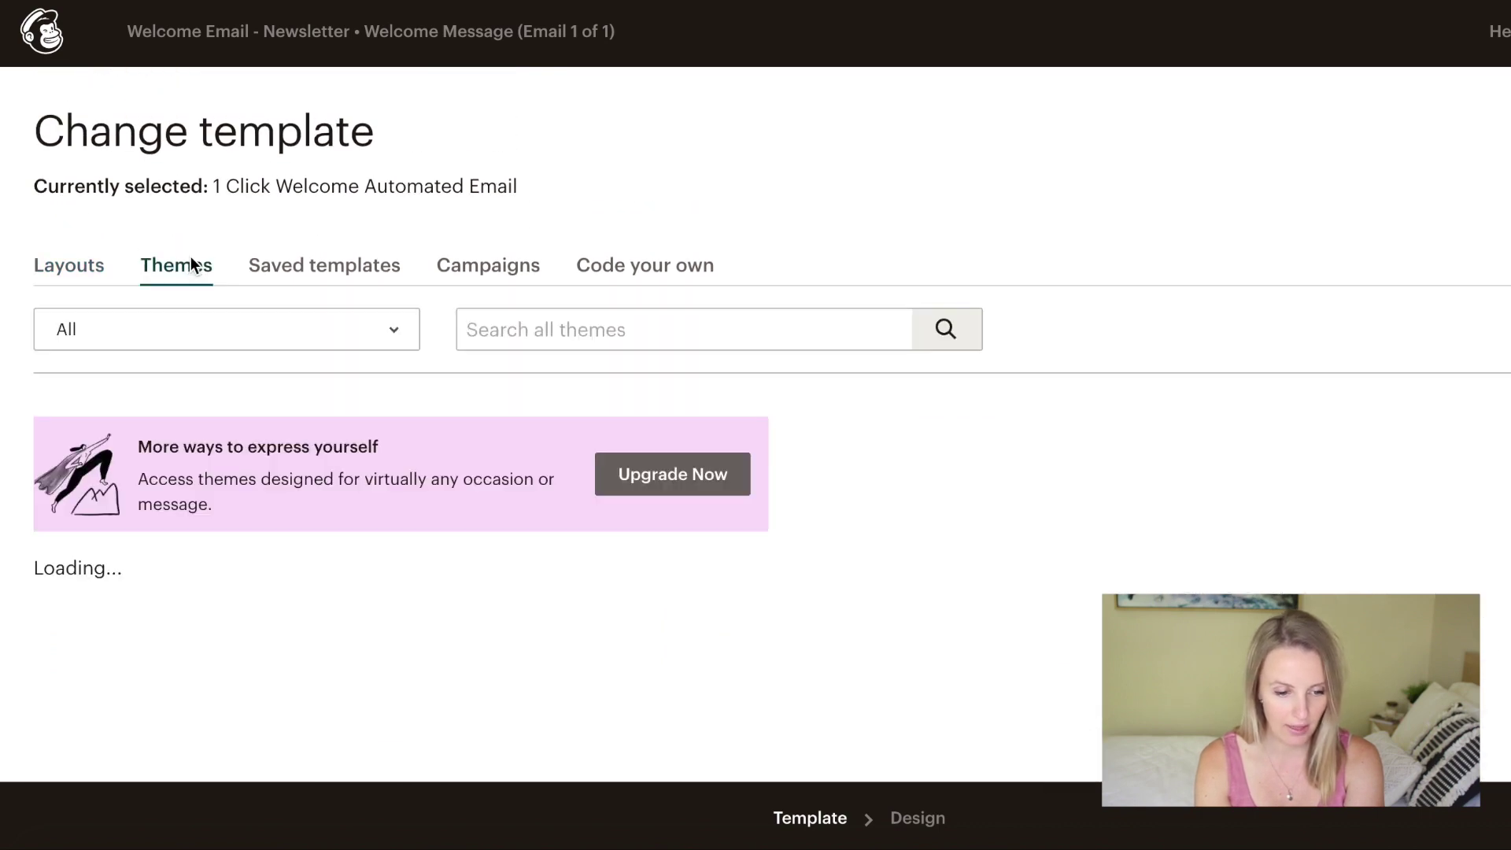
scroll(192, 265, down, 5)
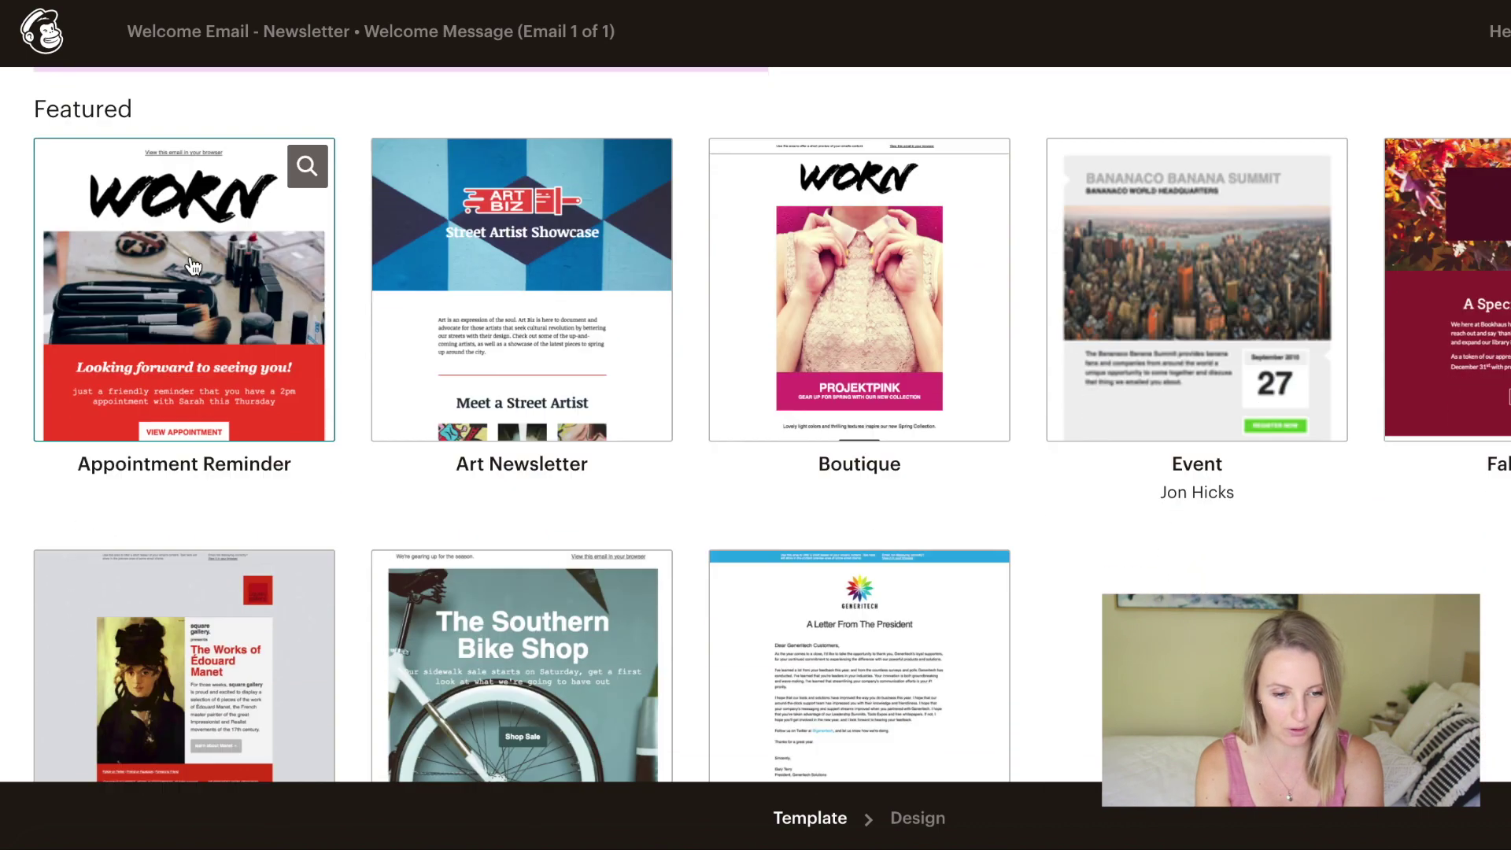
scroll(1250, 319, up, 4)
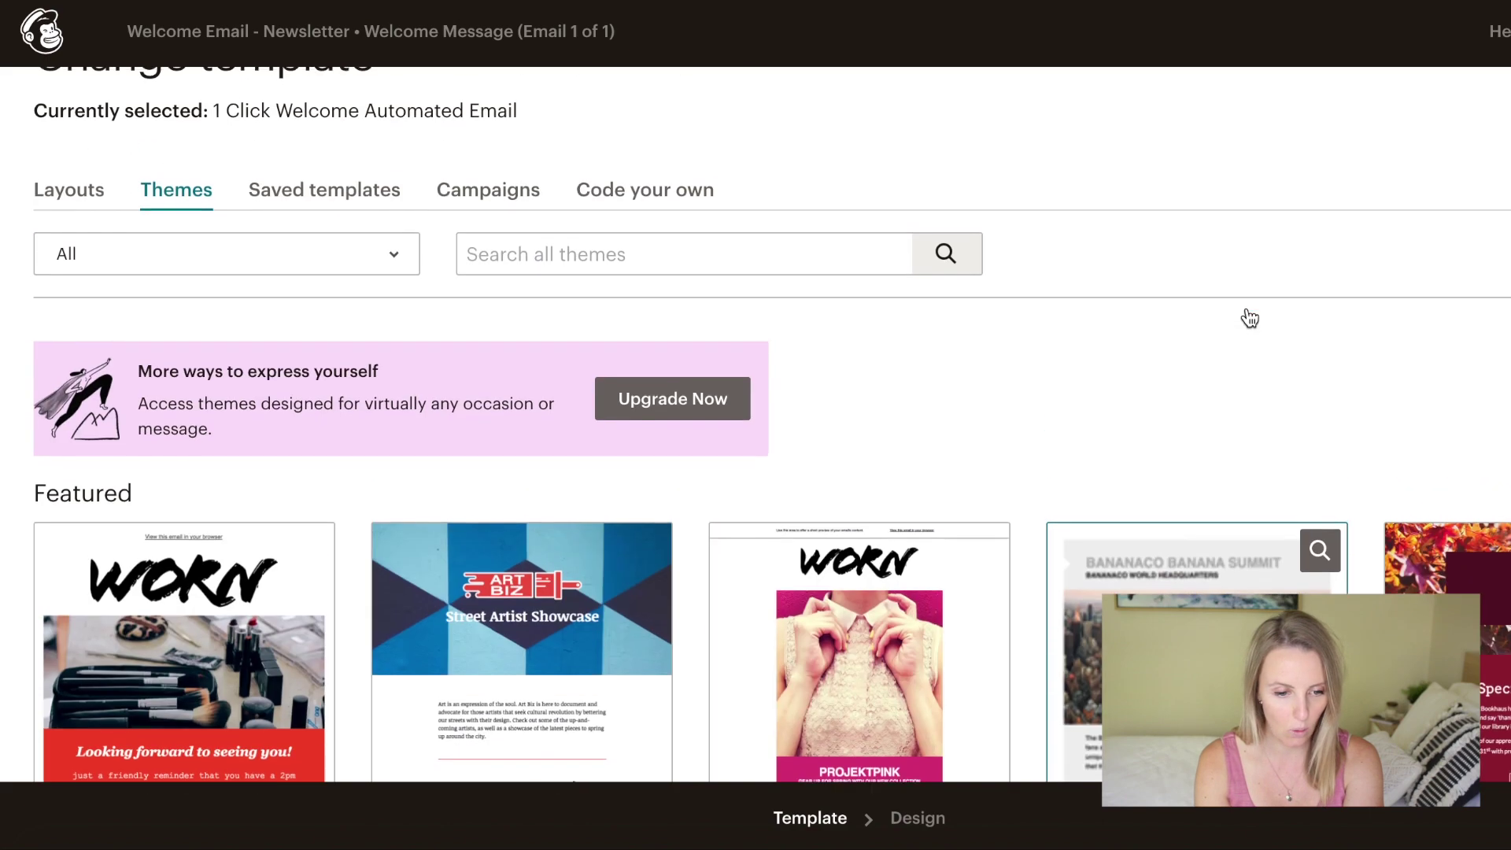
scroll(1250, 318, up, 1)
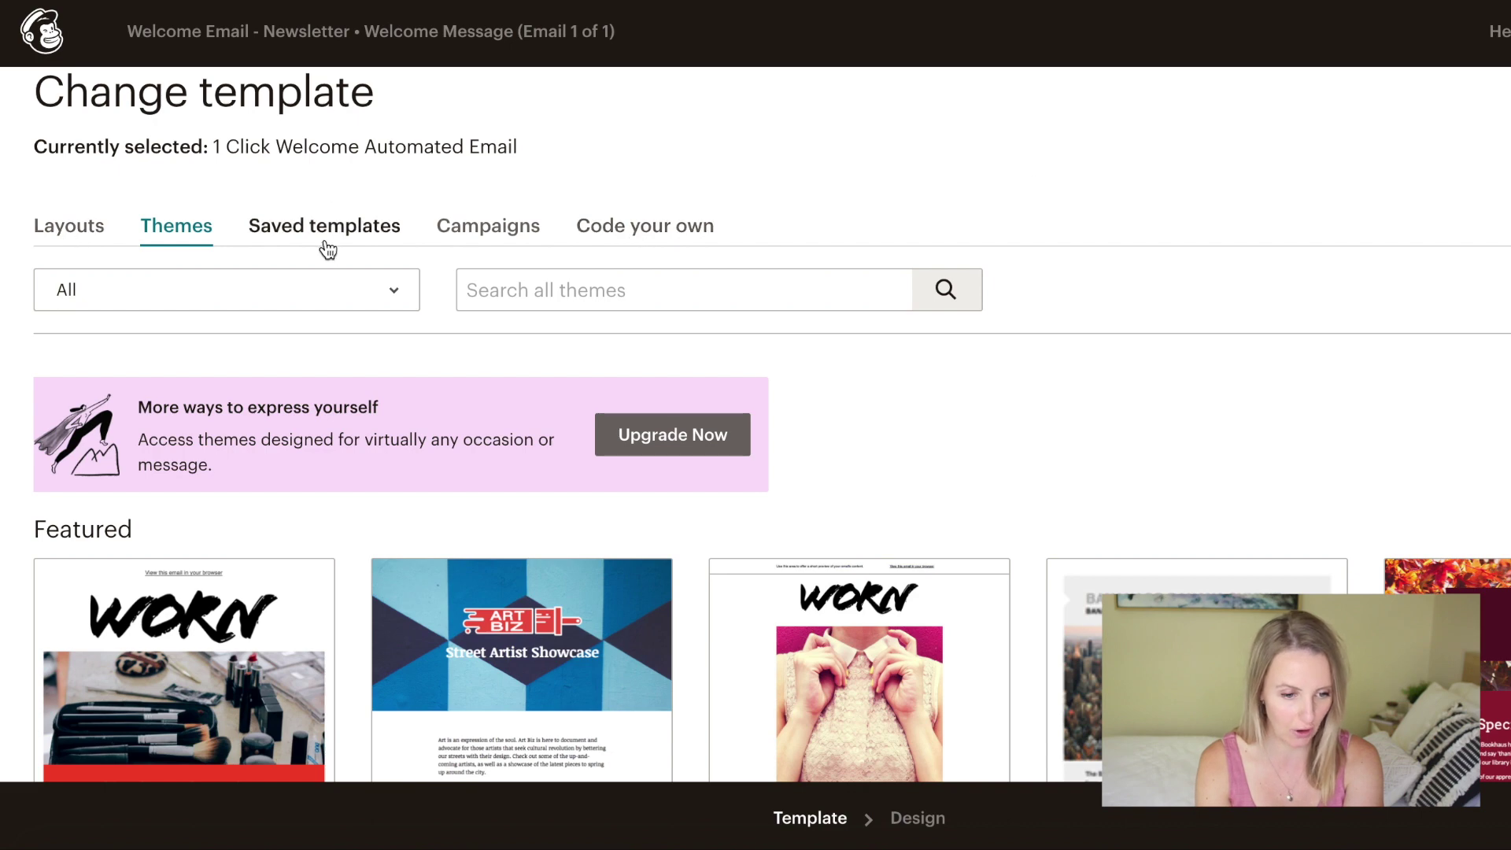
- Switch the email to the featured Sell Products layout and confirm the template change
click(58, 239)
scroll(601, 446, down, 2)
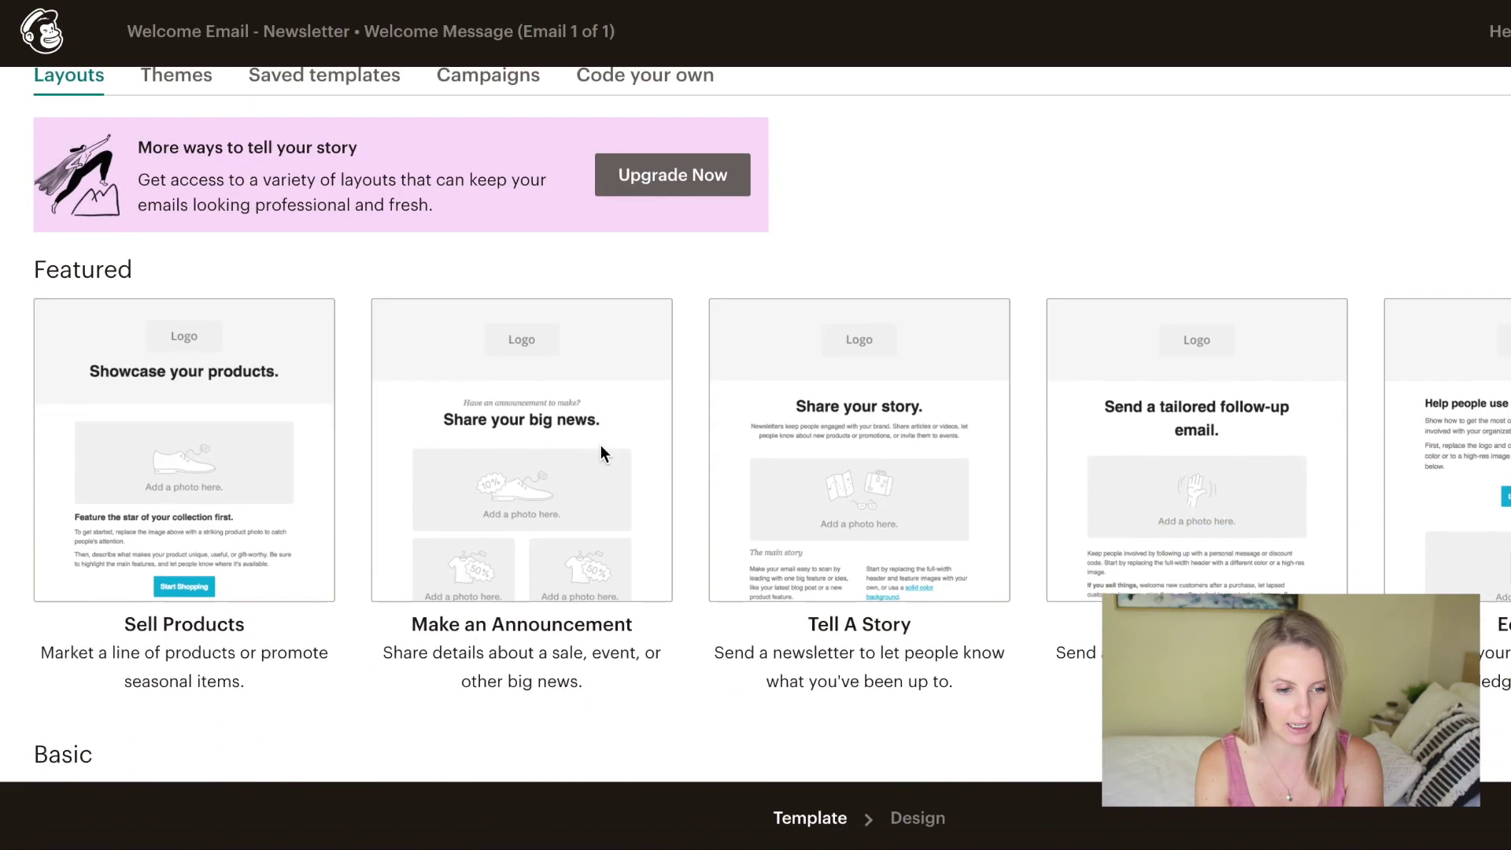
click(228, 540)
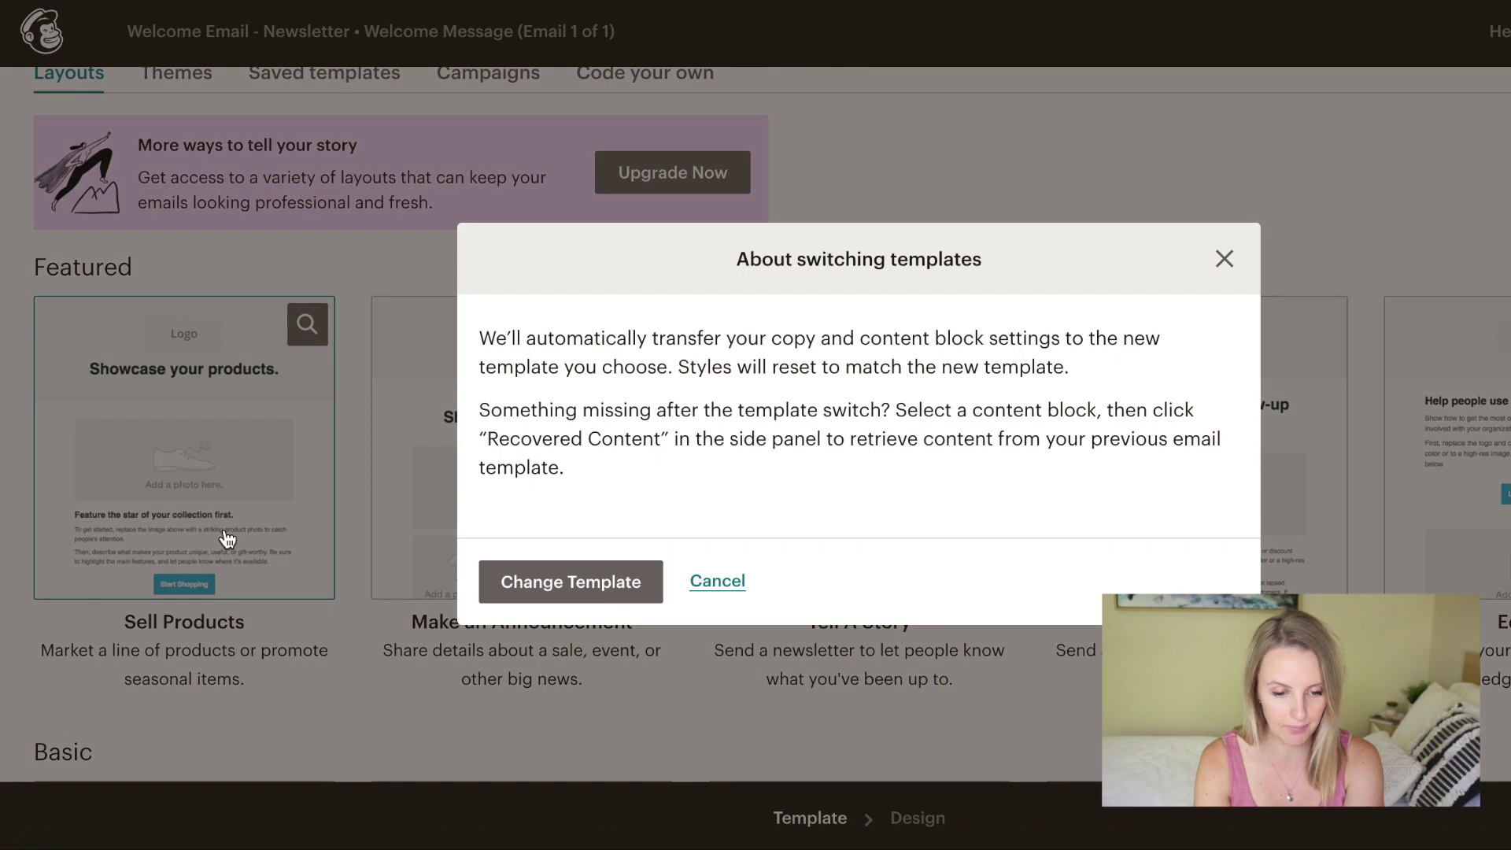
click(483, 581)
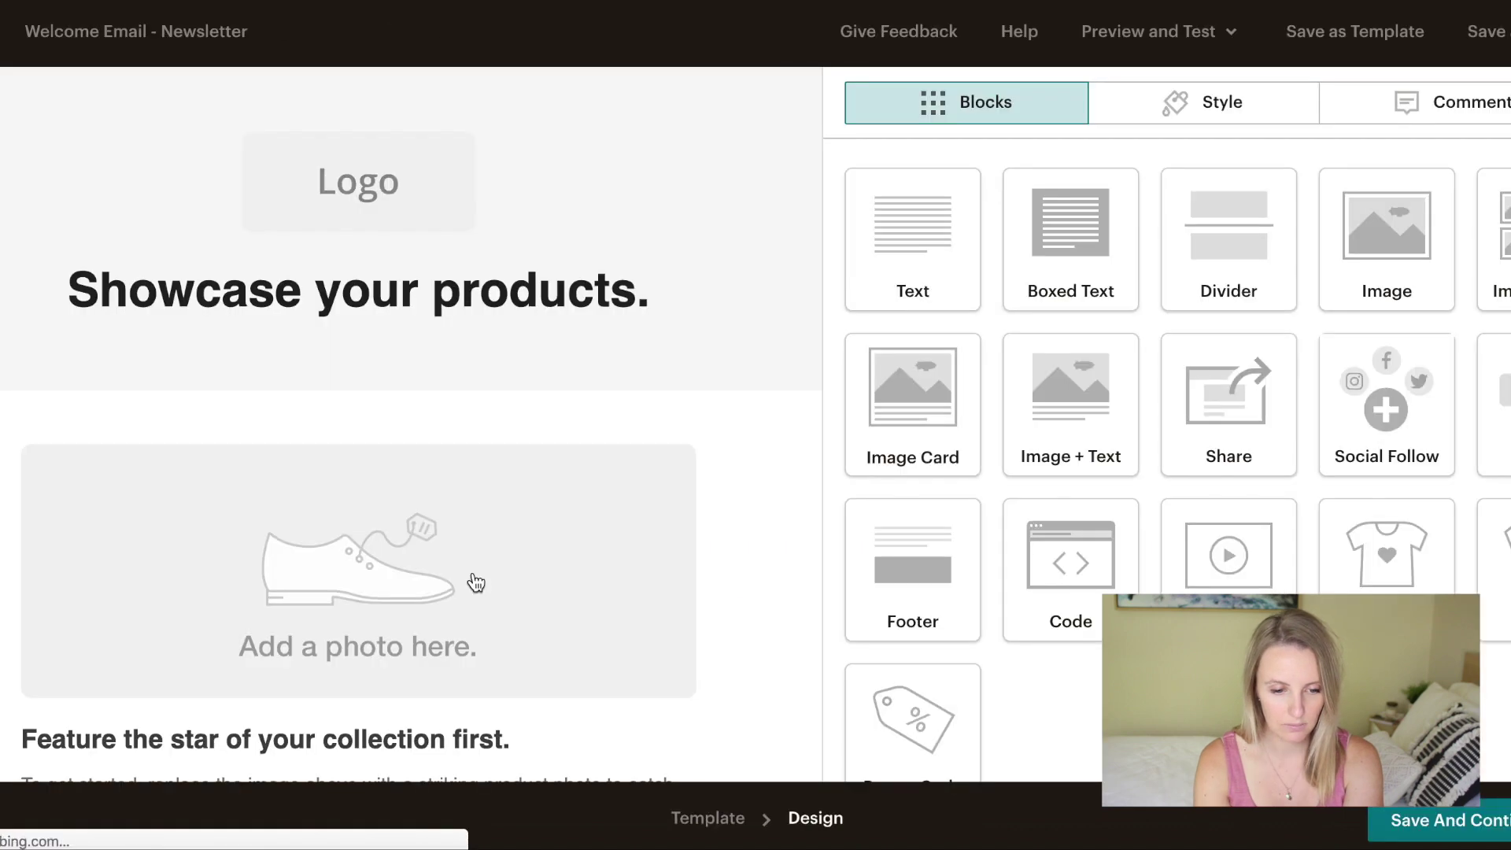
- Replace the logo placeholder with the stored image logo-darkteal 100x58.04.png
click(351, 211)
click(995, 265)
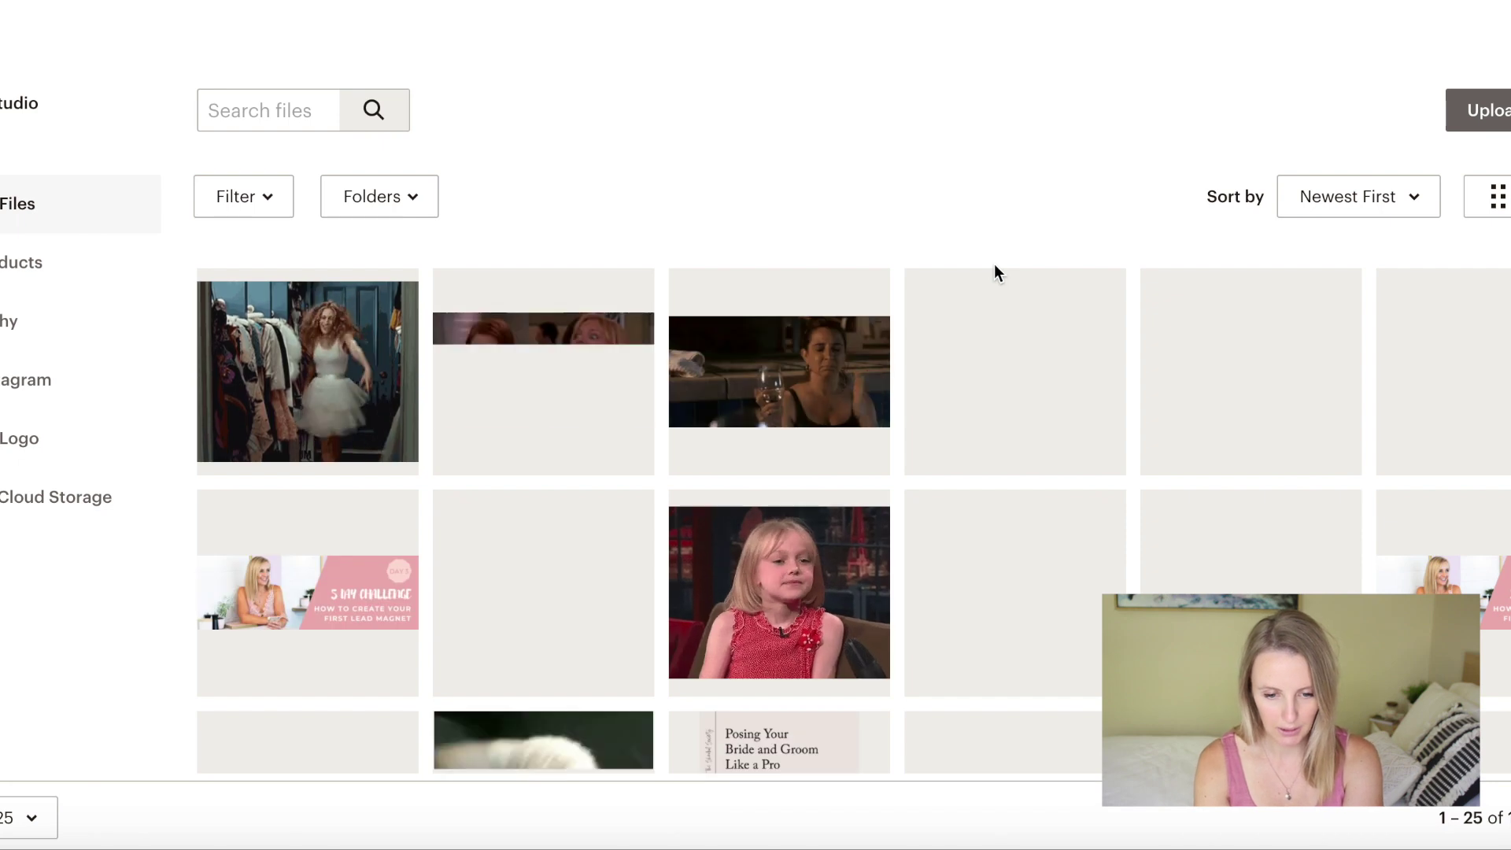
scroll(1079, 539, down, 4)
click(1000, 541)
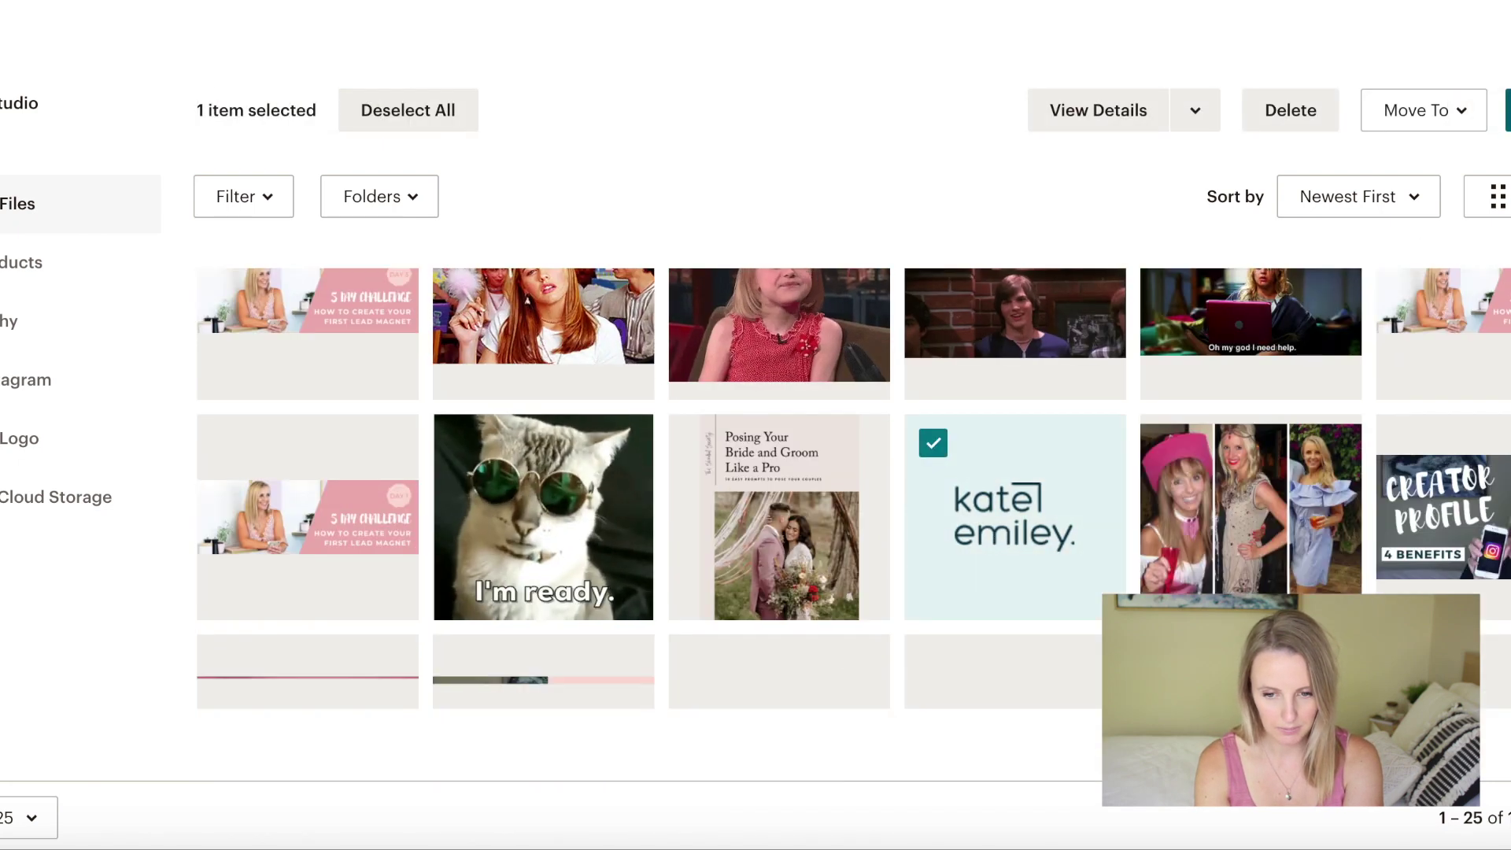
click(999, 542)
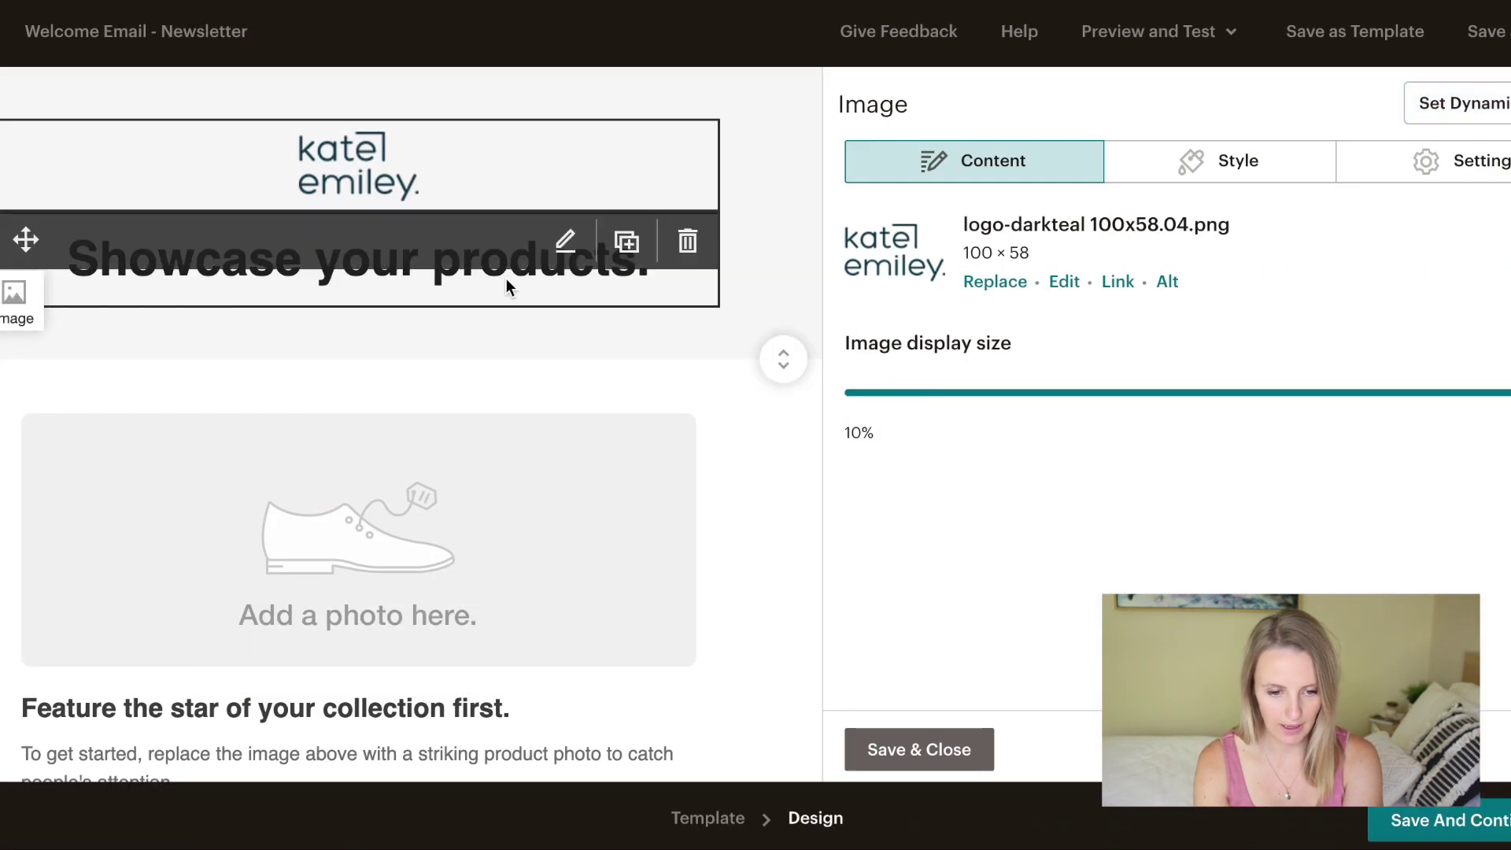
- Replace the "Showcase your products." heading with "Welcome.", look through the font and text colour choices, and save the text block
click(458, 277)
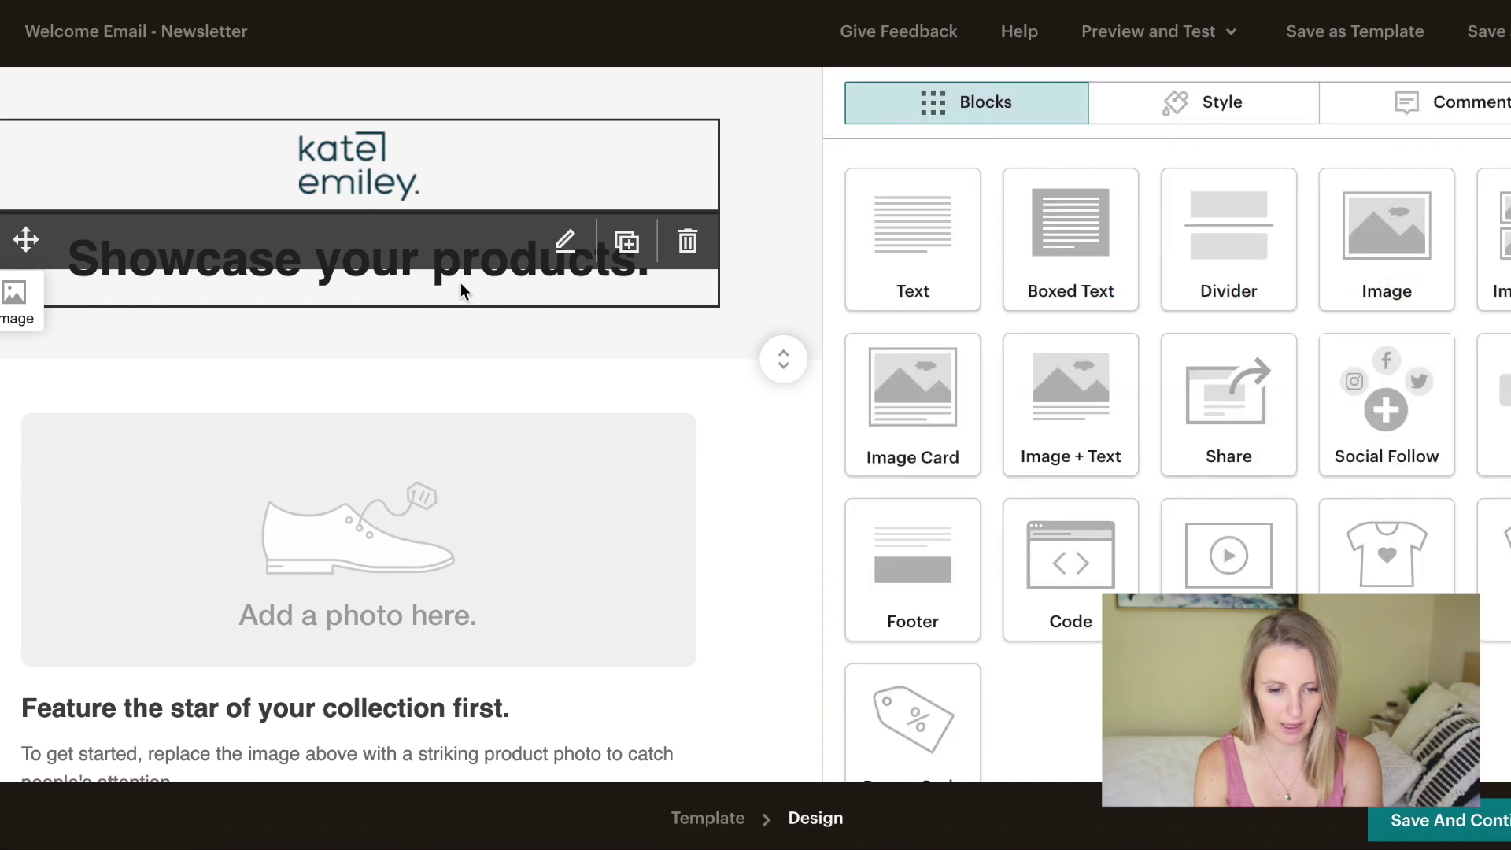
click(461, 282)
key(ctrl+a)
text(Welcome.)
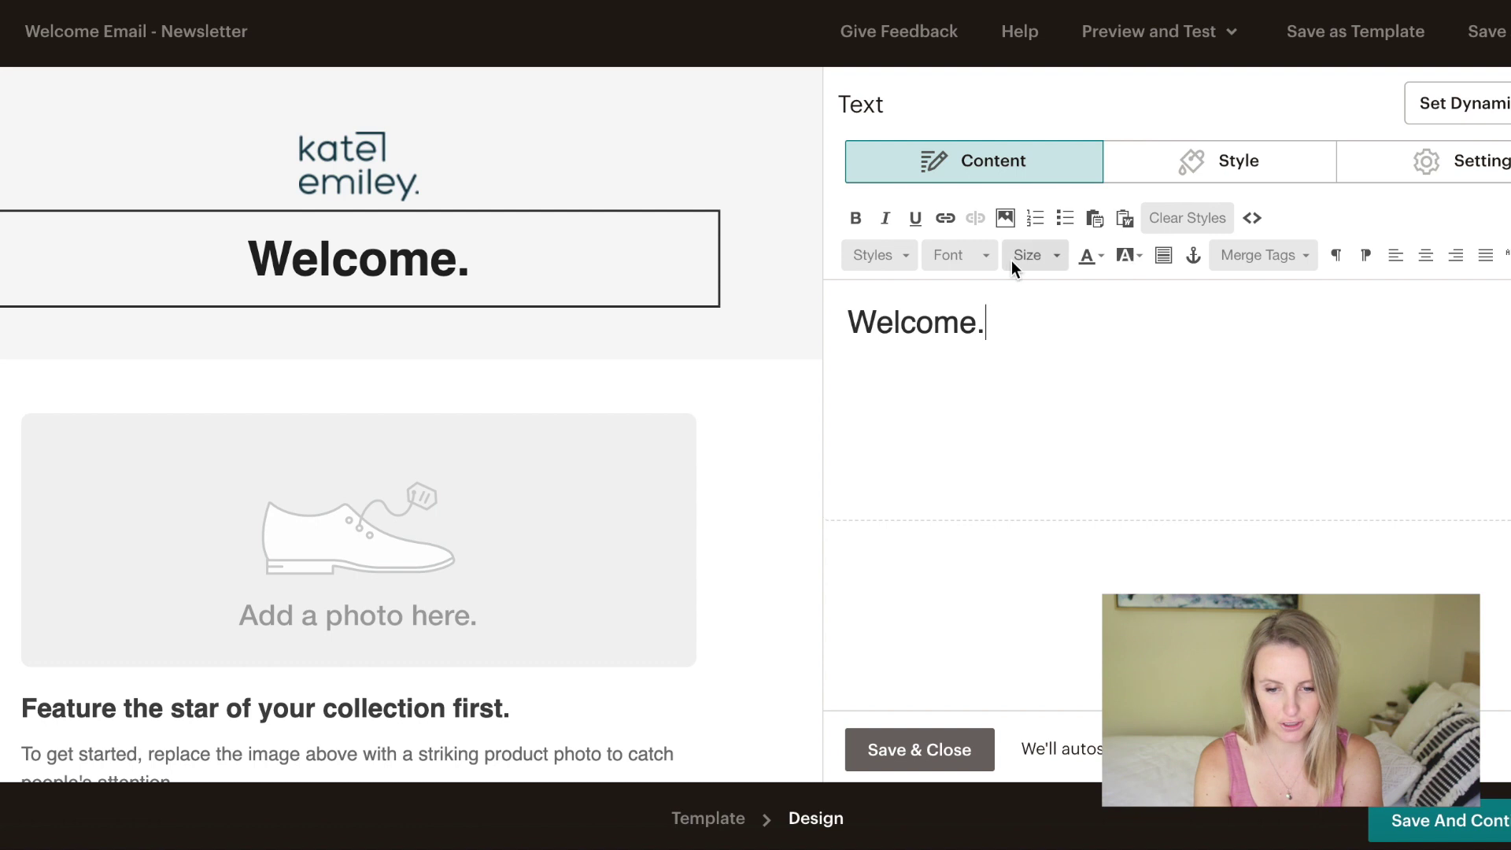
click(953, 256)
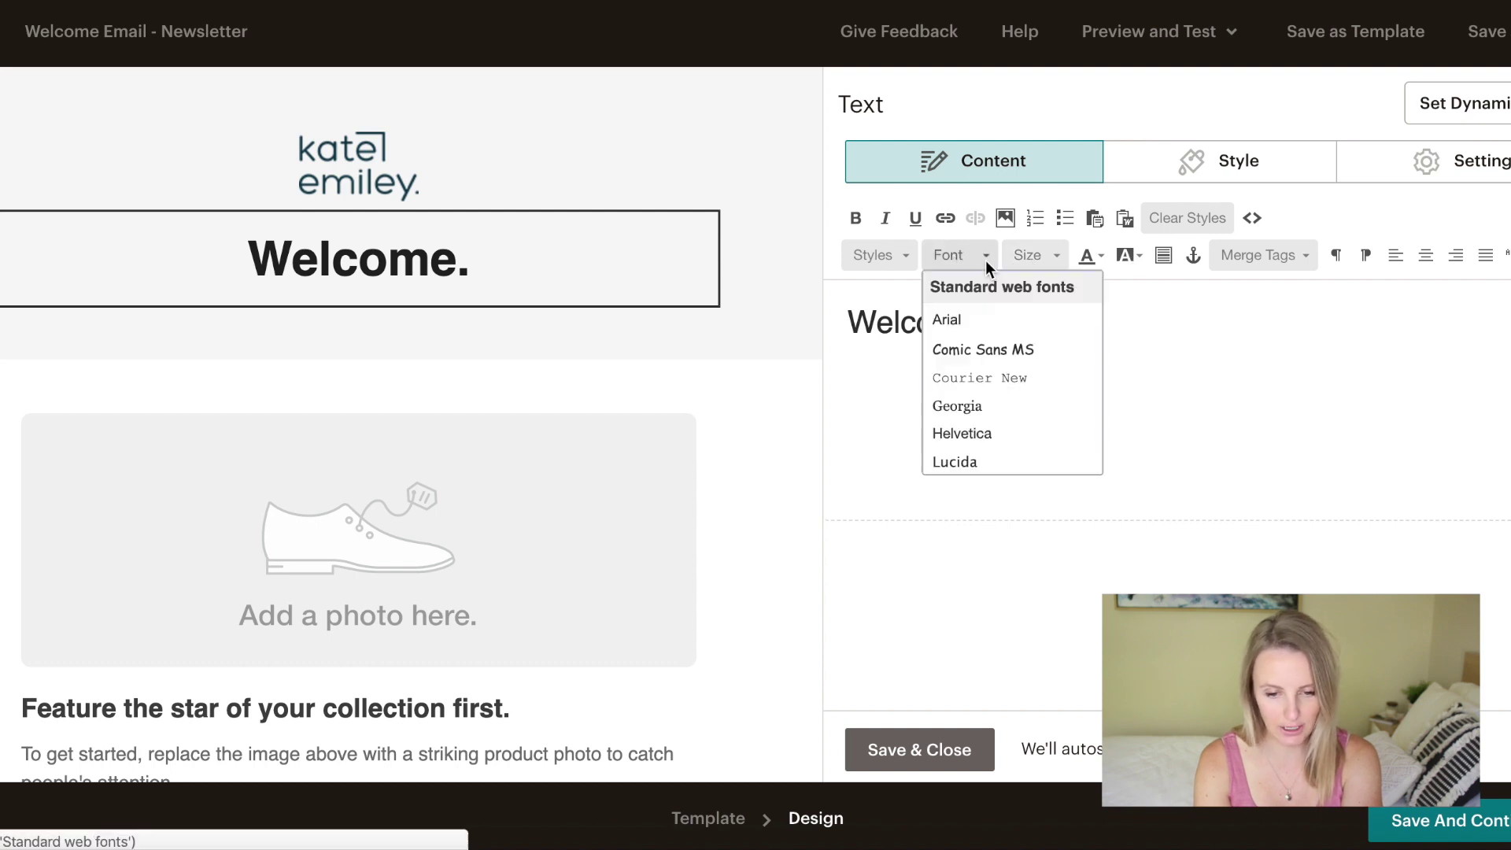
click(1100, 258)
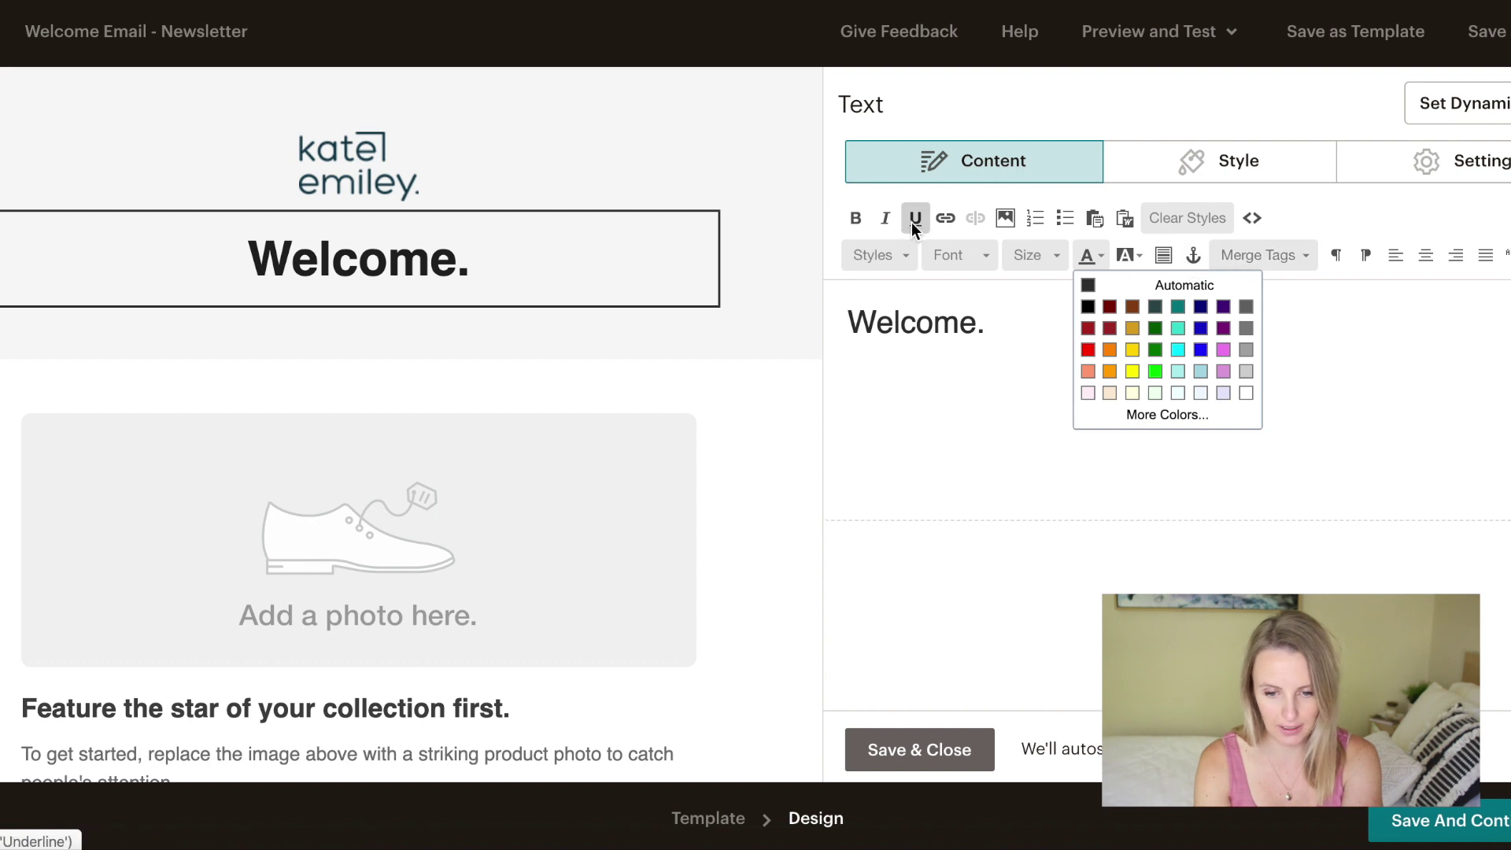
click(999, 351)
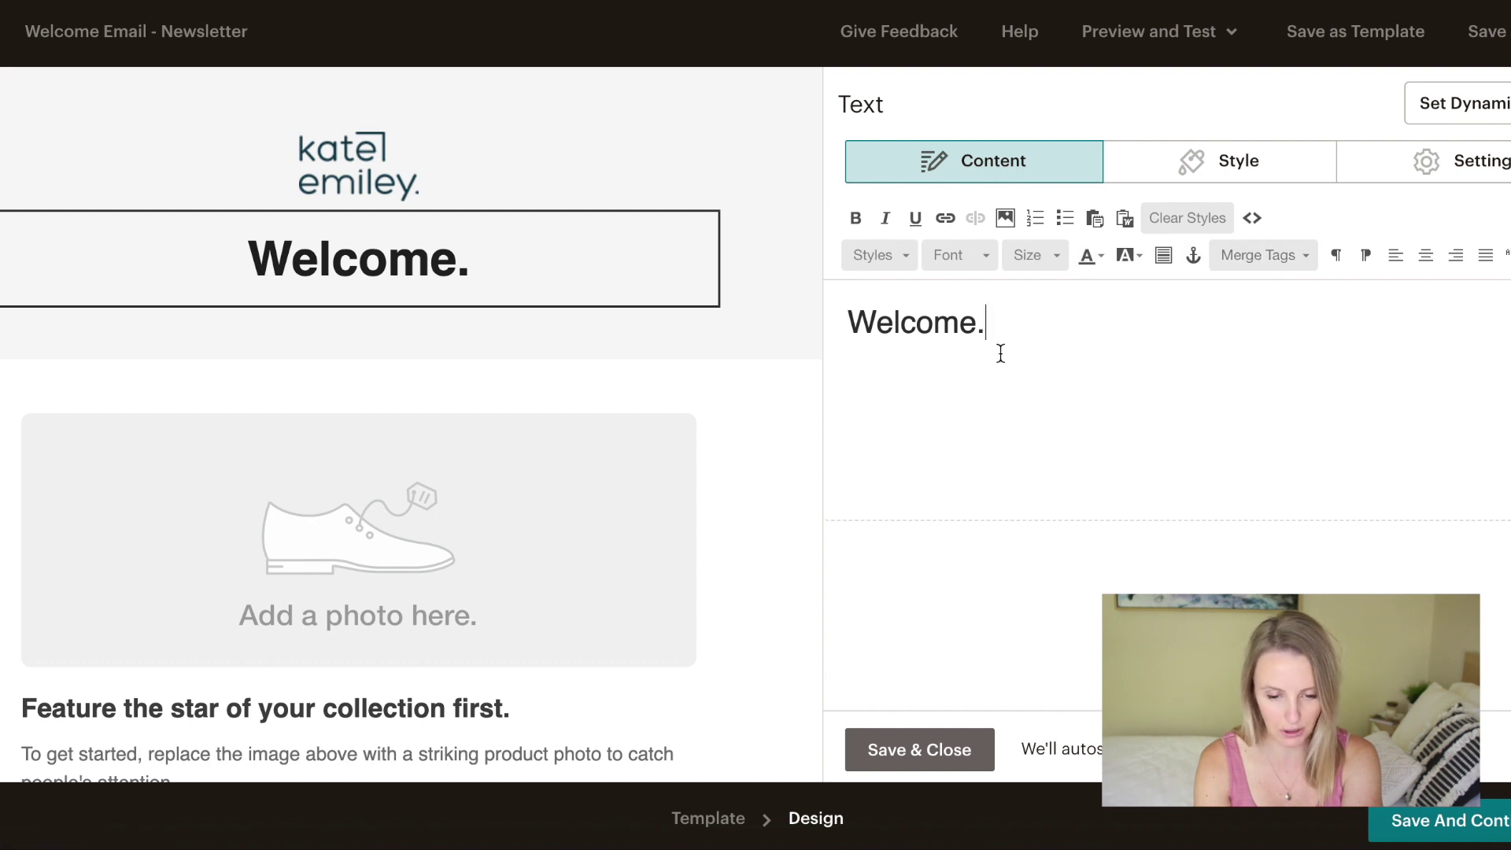
click(908, 732)
- Add a video block under the main photo placeholder, delete that placeholder, and start editing the video's URL
scroll(702, 509, down, 2)
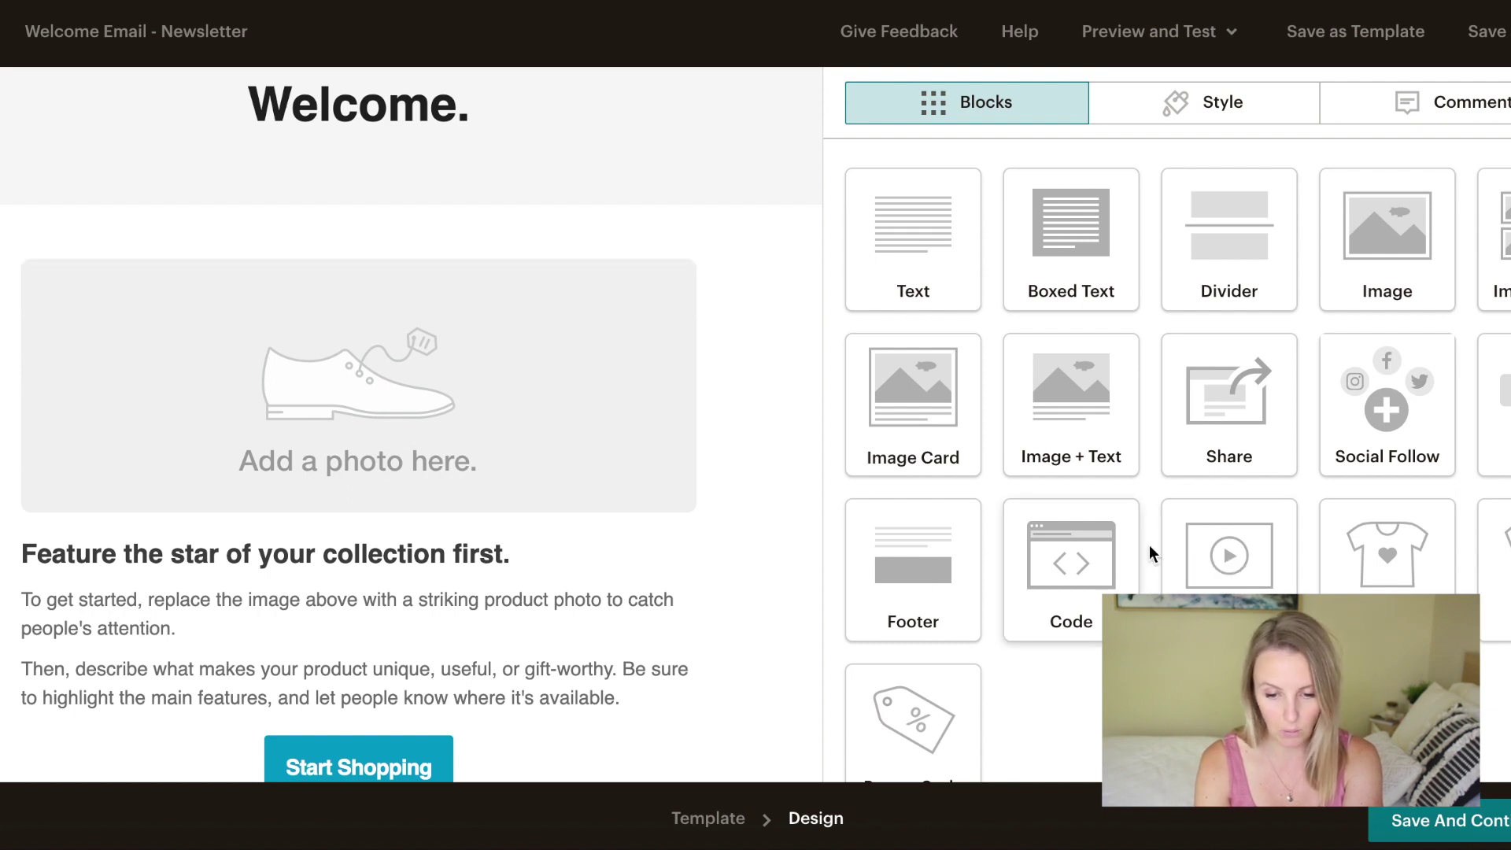
drag(1209, 549, 488, 365)
click(688, 279)
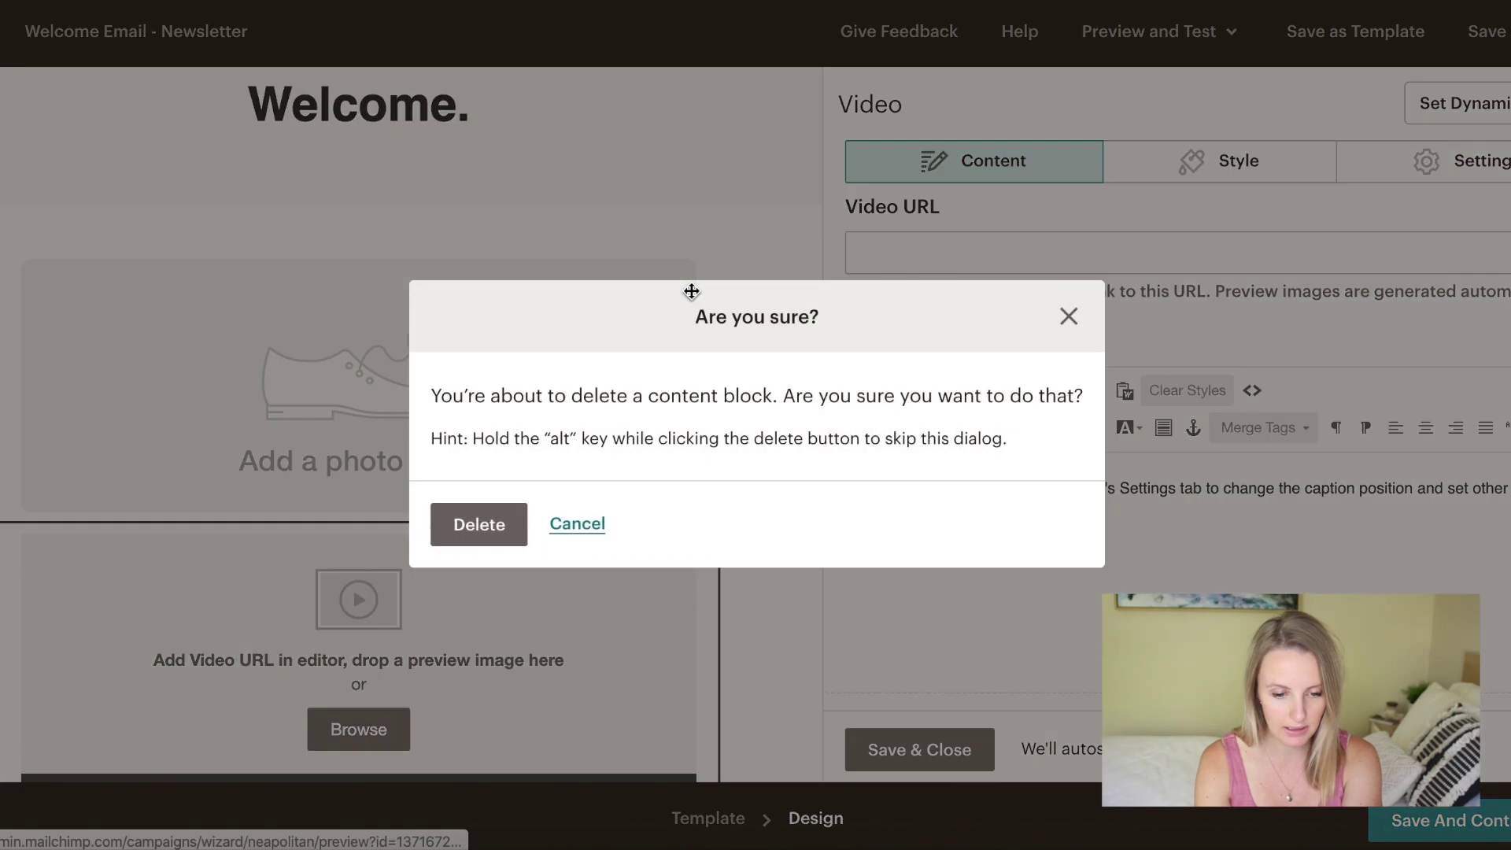
click(480, 534)
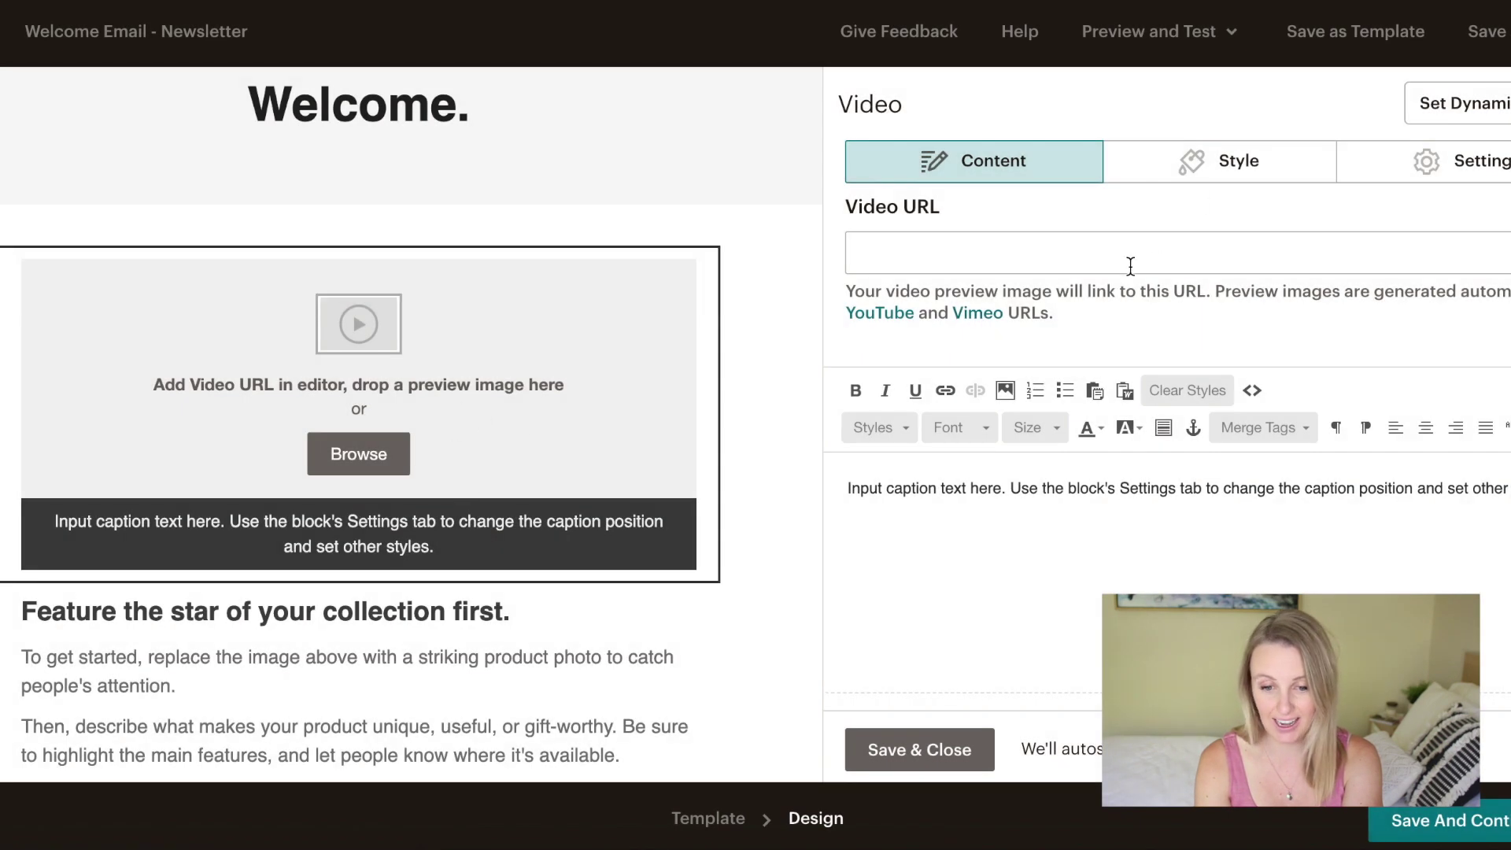
click(1134, 260)
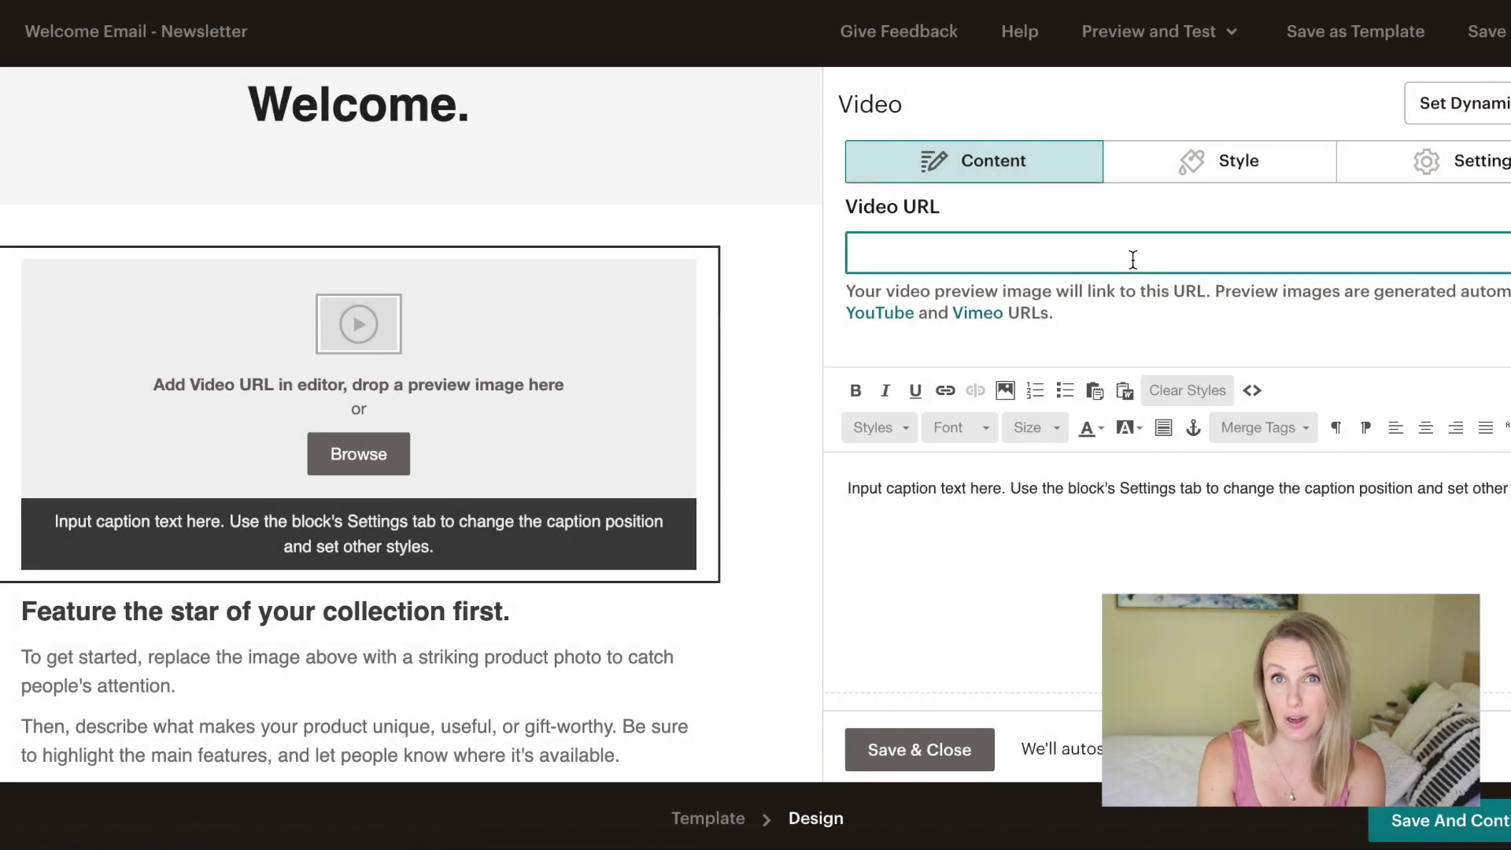
mouse_move(455, 315)
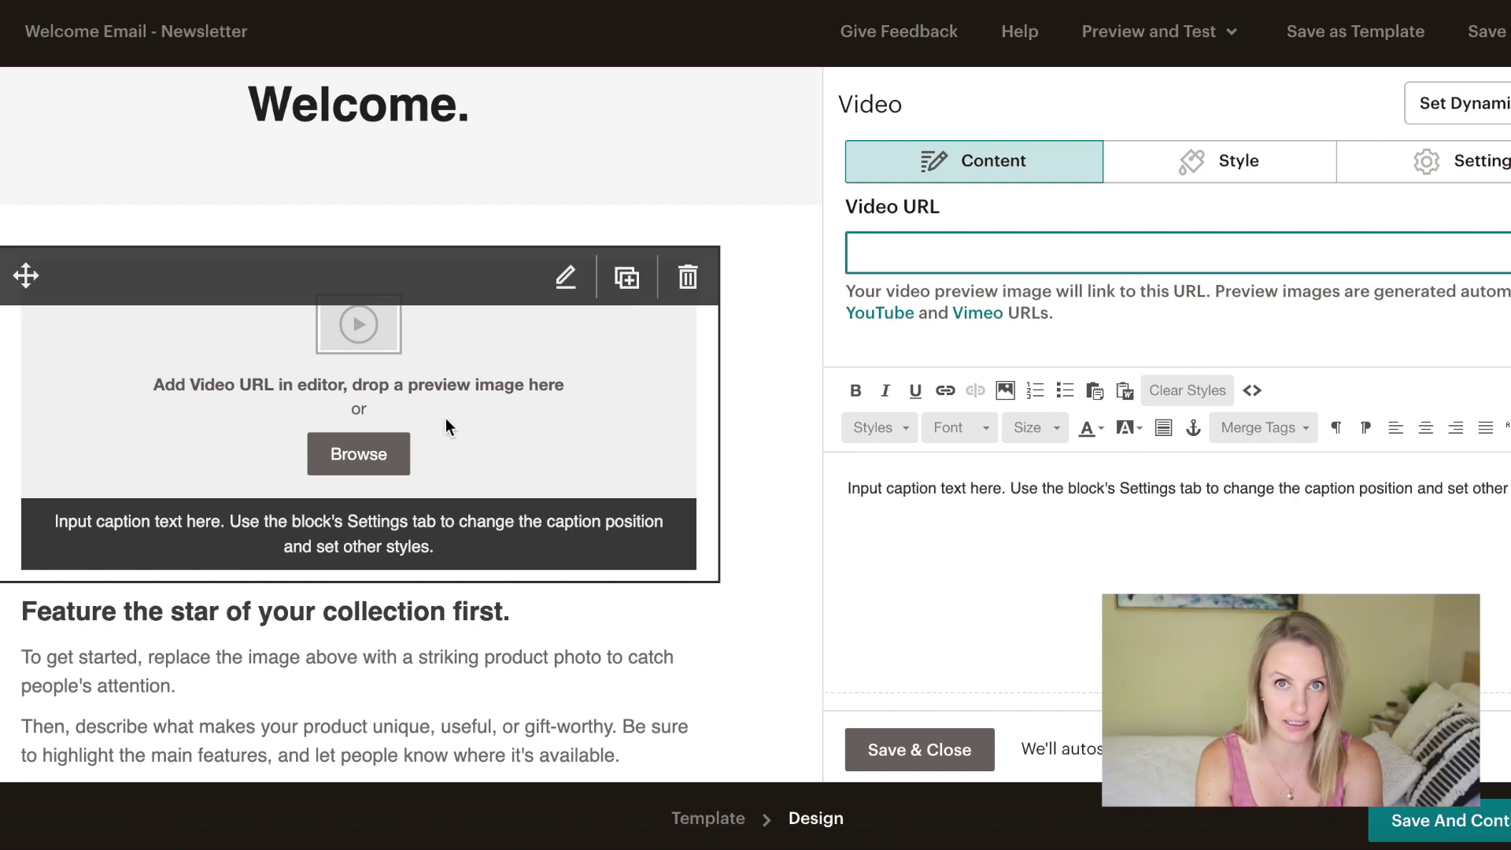
- Open the main text block for editing, and delete the two-column related products and sale block below the button
scroll(760, 408, down, 5)
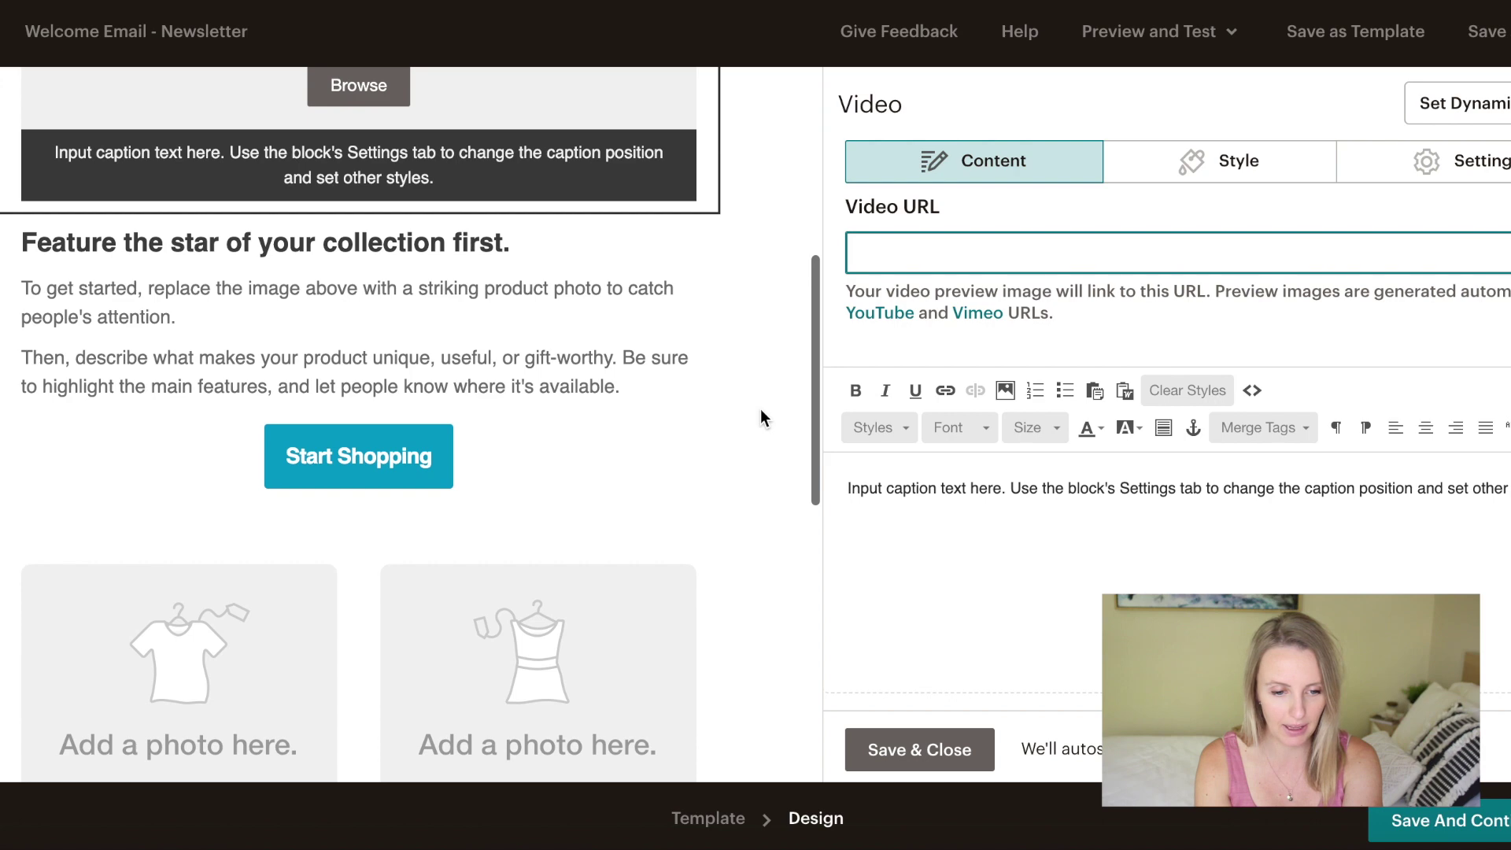
click(479, 358)
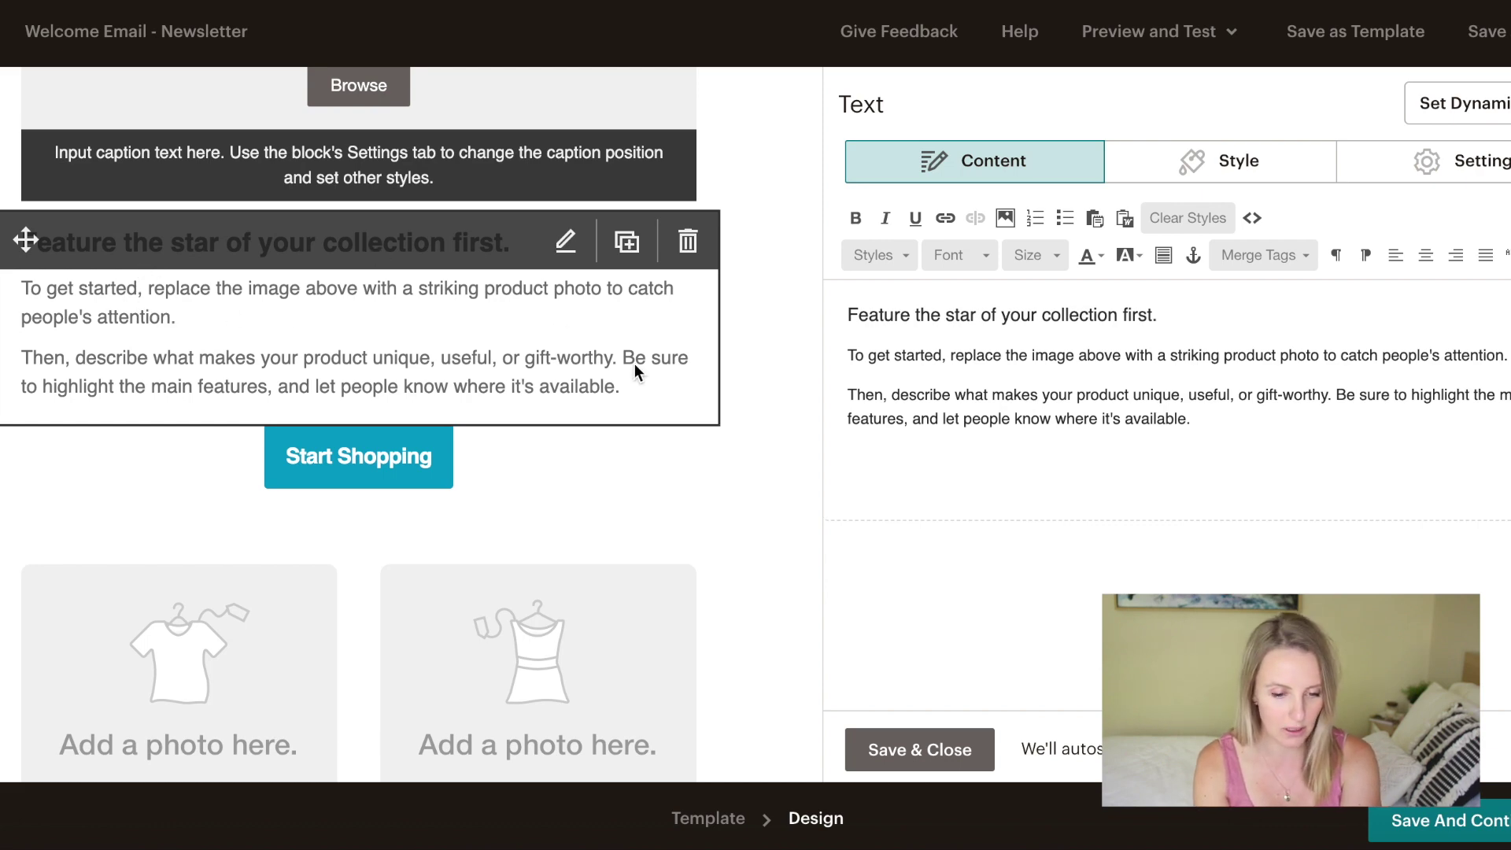
scroll(635, 364, down, 4)
click(688, 262)
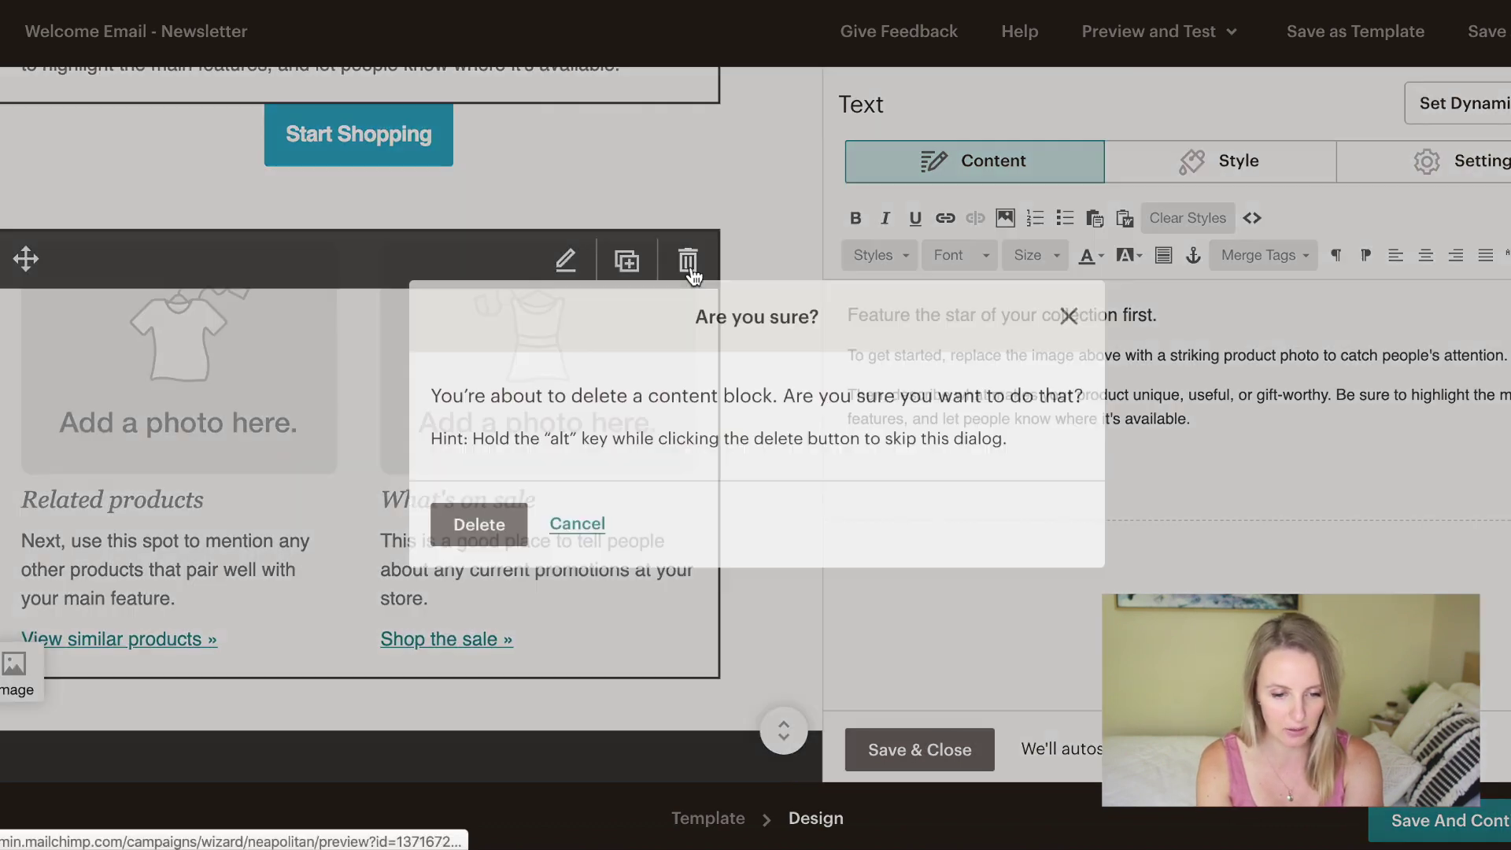
click(489, 521)
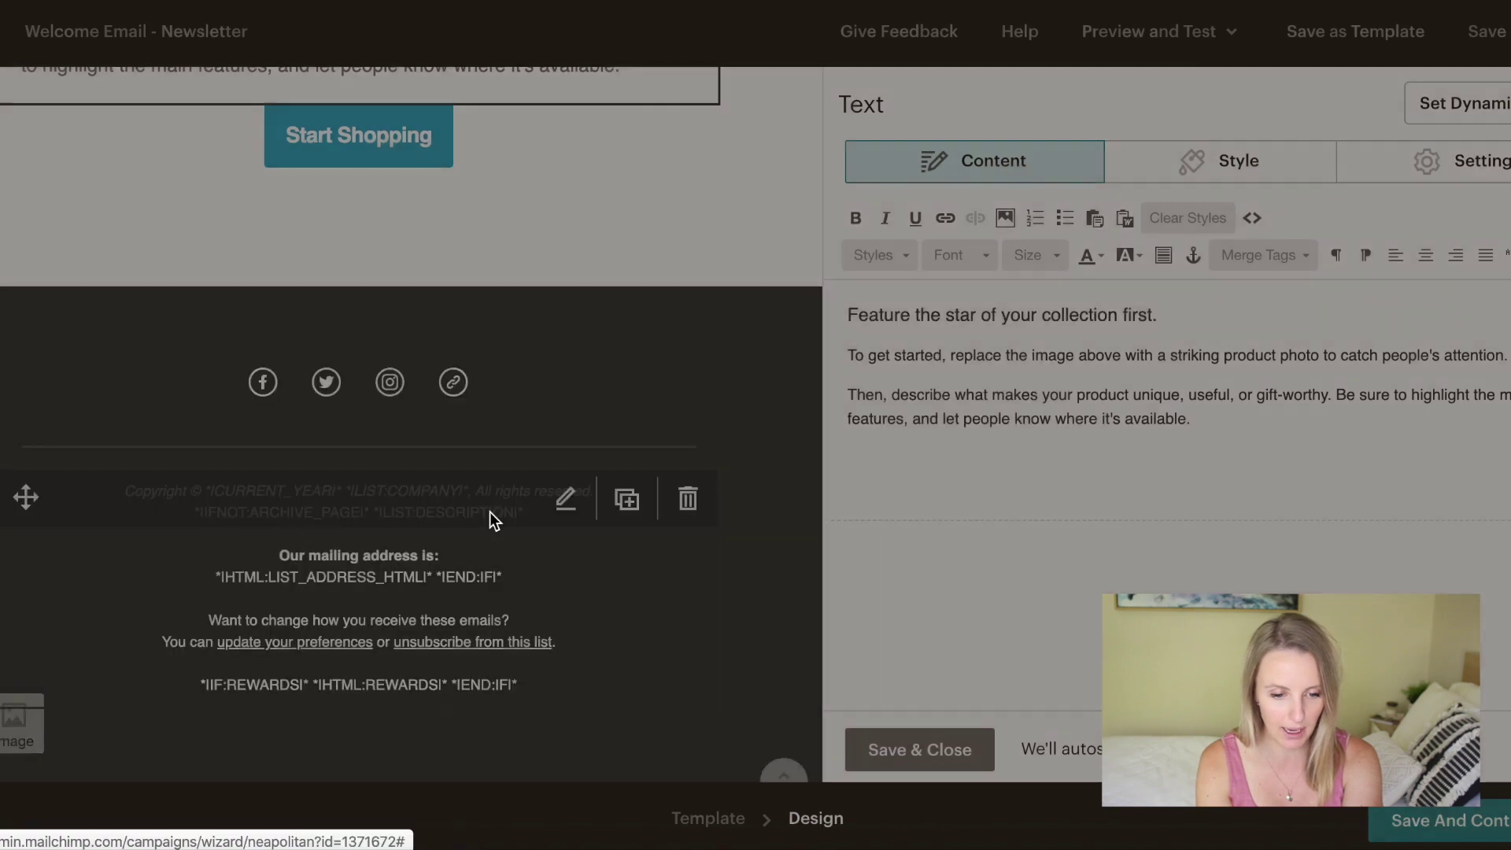
- Change the "Start Shopping" button's text to "More About Me" and save the button block
scroll(597, 235, up, 3)
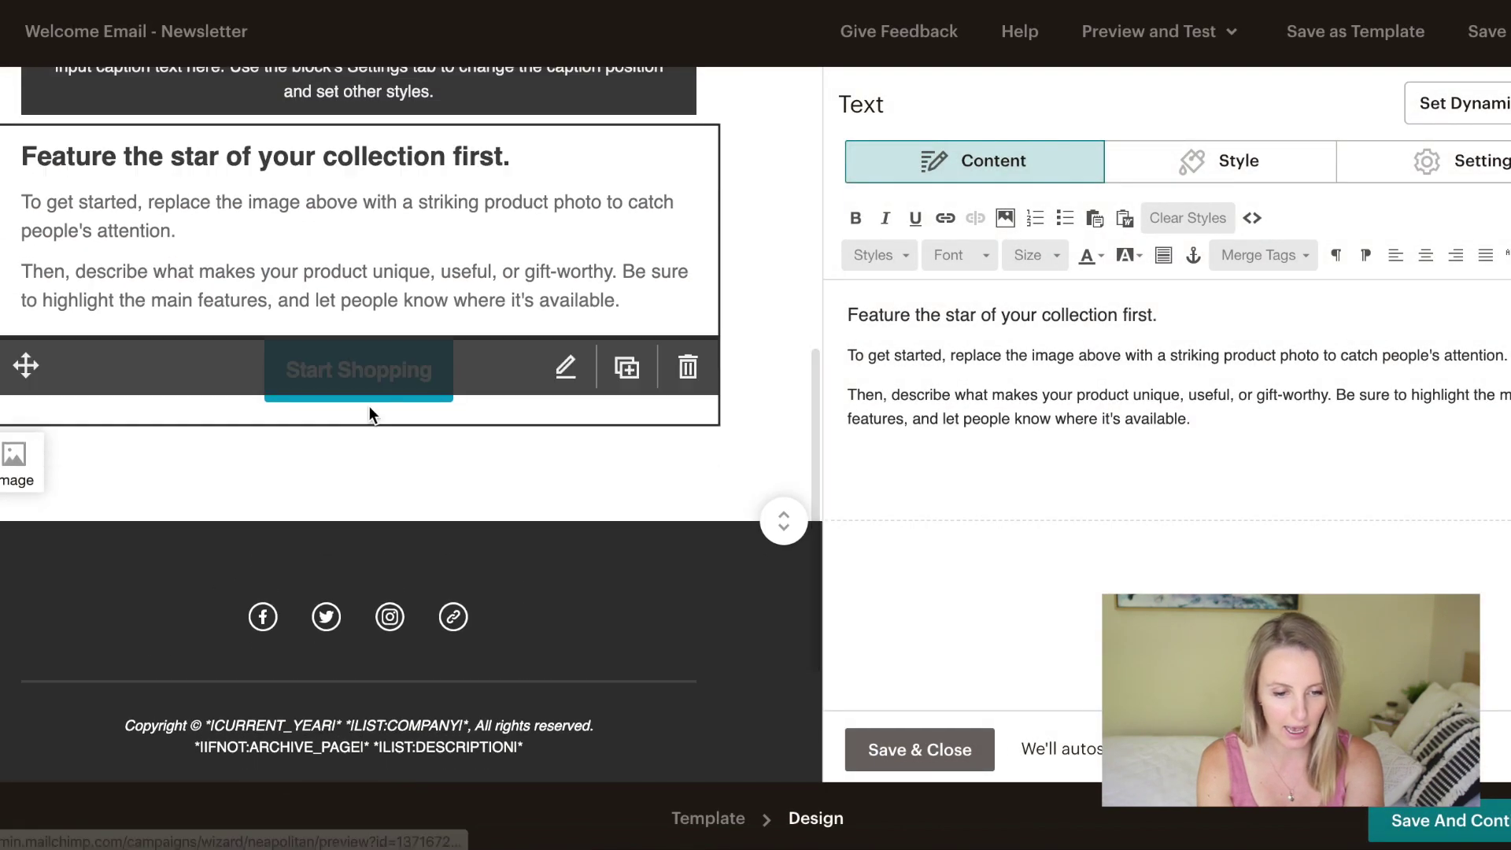
click(455, 375)
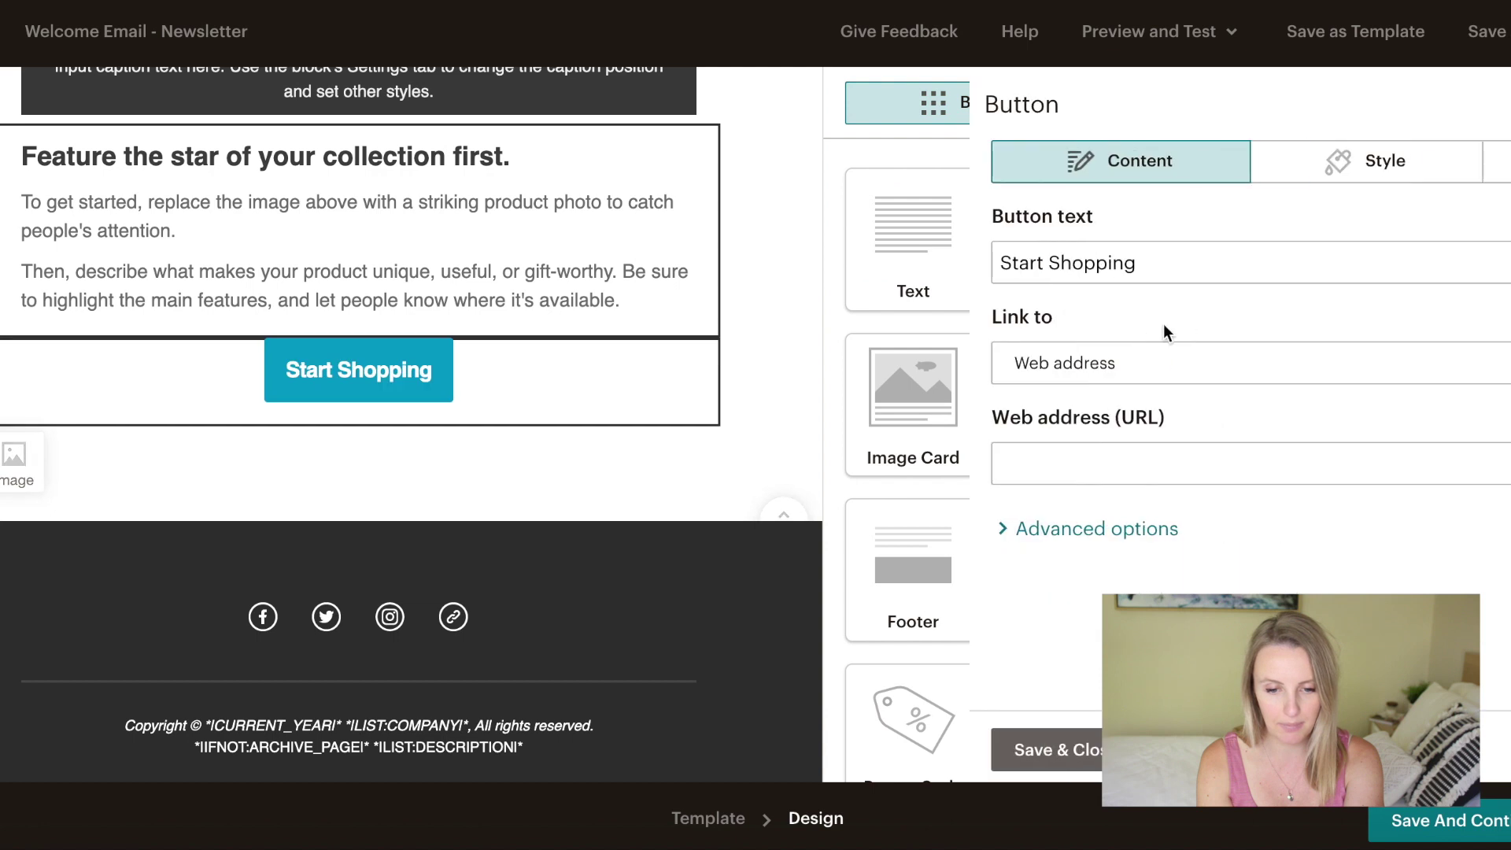
triple_click(1069, 252)
text(Mor A)
key(BackSpace)
key(BackSpace)
text(e About Me)
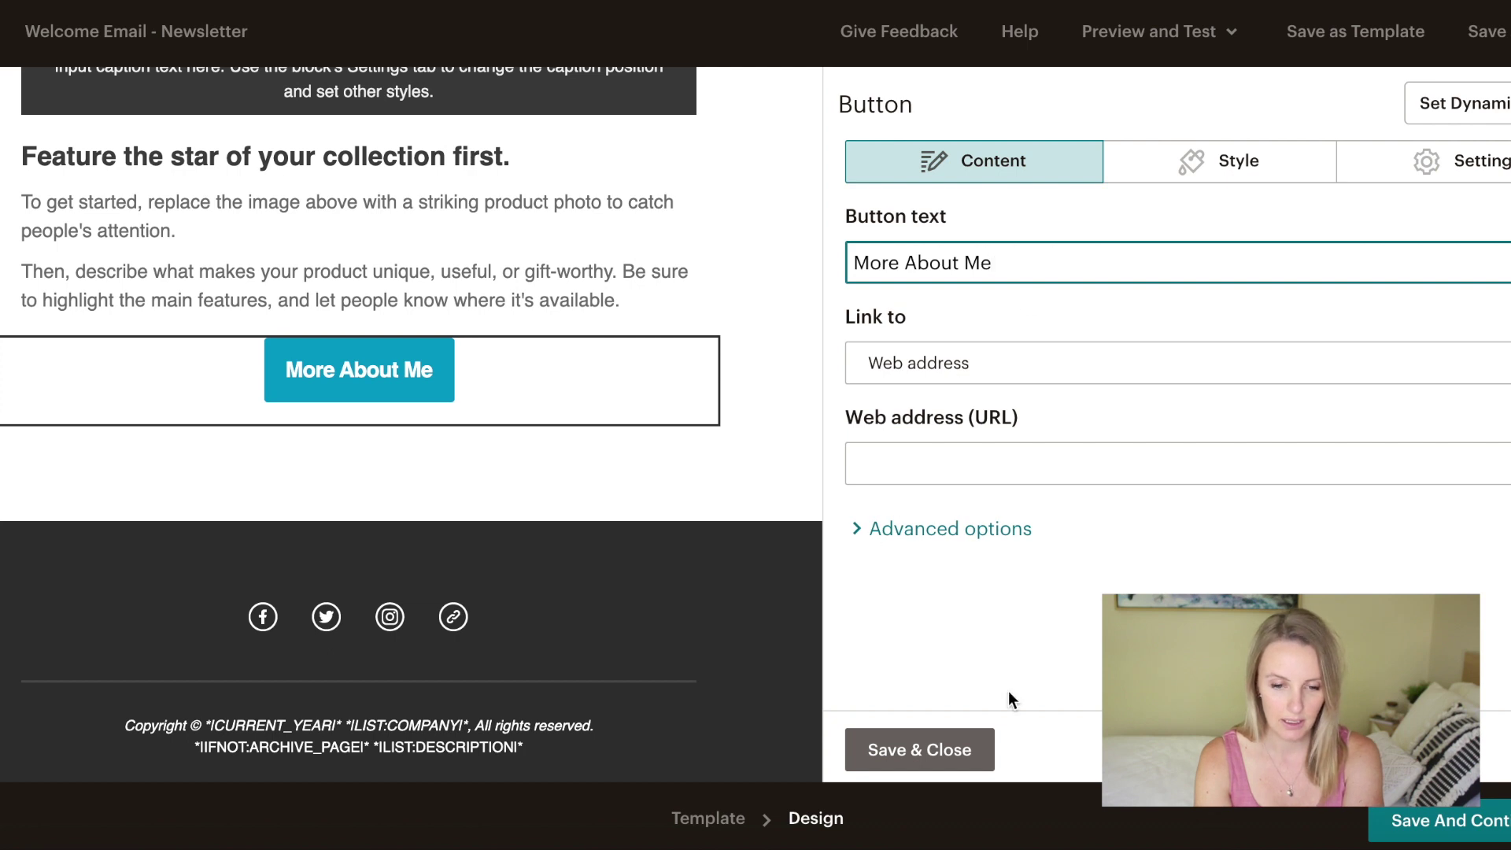
click(960, 749)
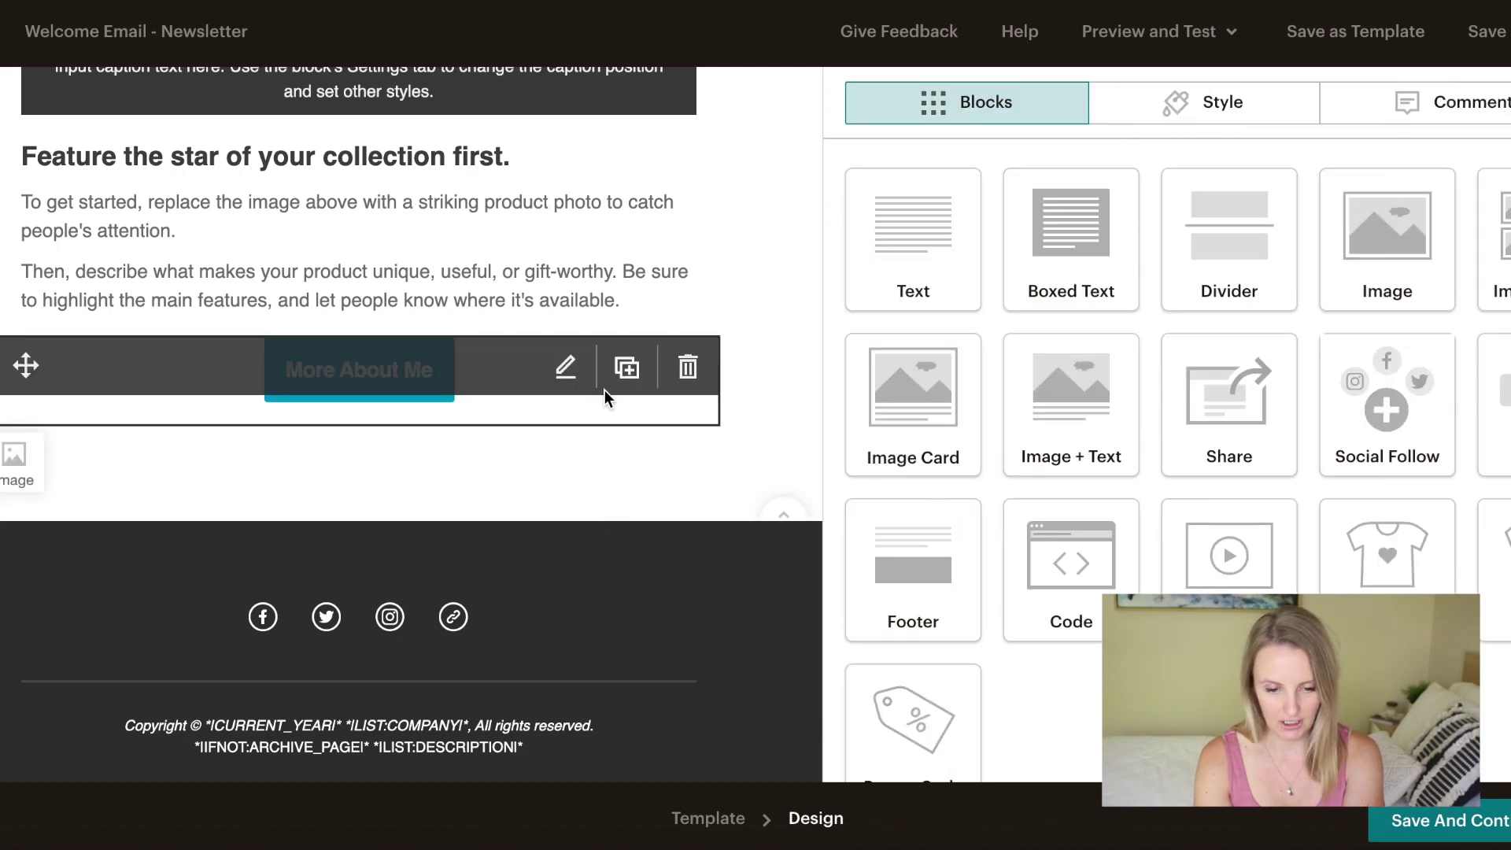
- Change the "More About Me" button's background colour to pink
click(561, 366)
click(682, 474)
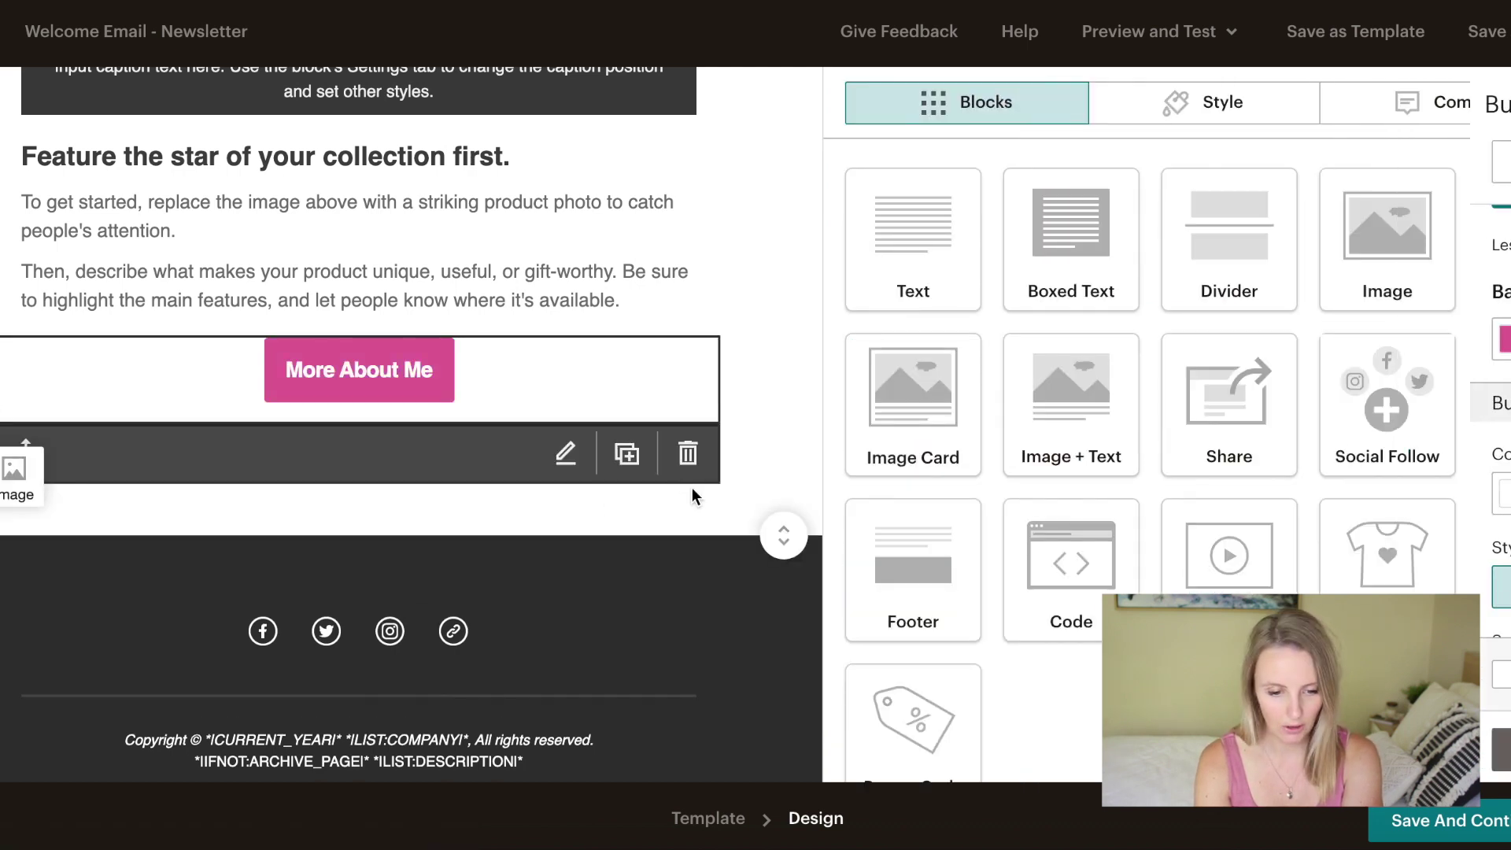
- Open the footer's social follow block, review its Facebook, Twitter, Instagram and website link fields, and look over the email up to the header
click(491, 597)
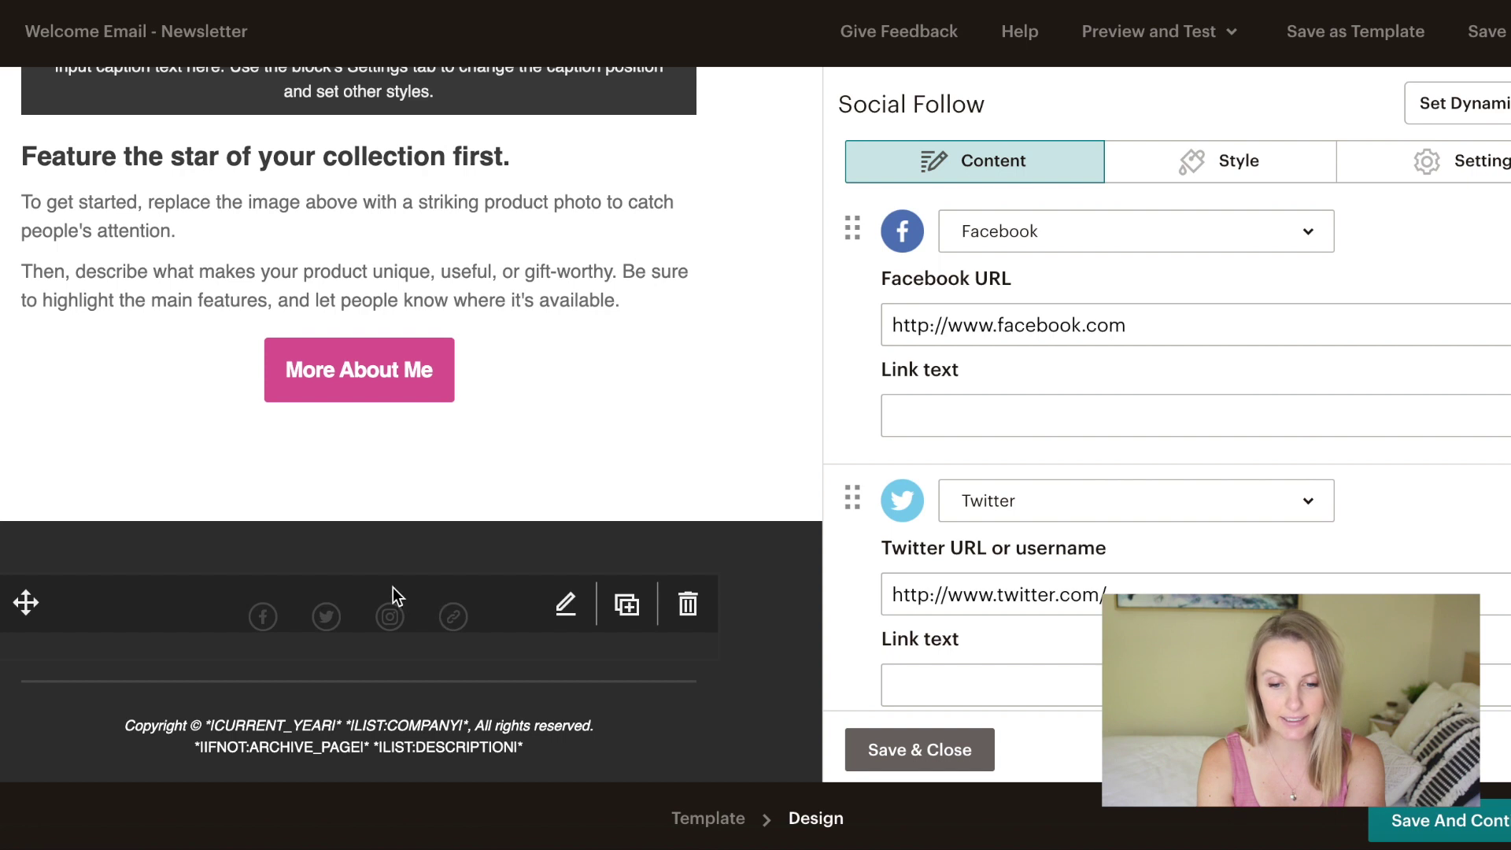
scroll(1059, 589, down, 6)
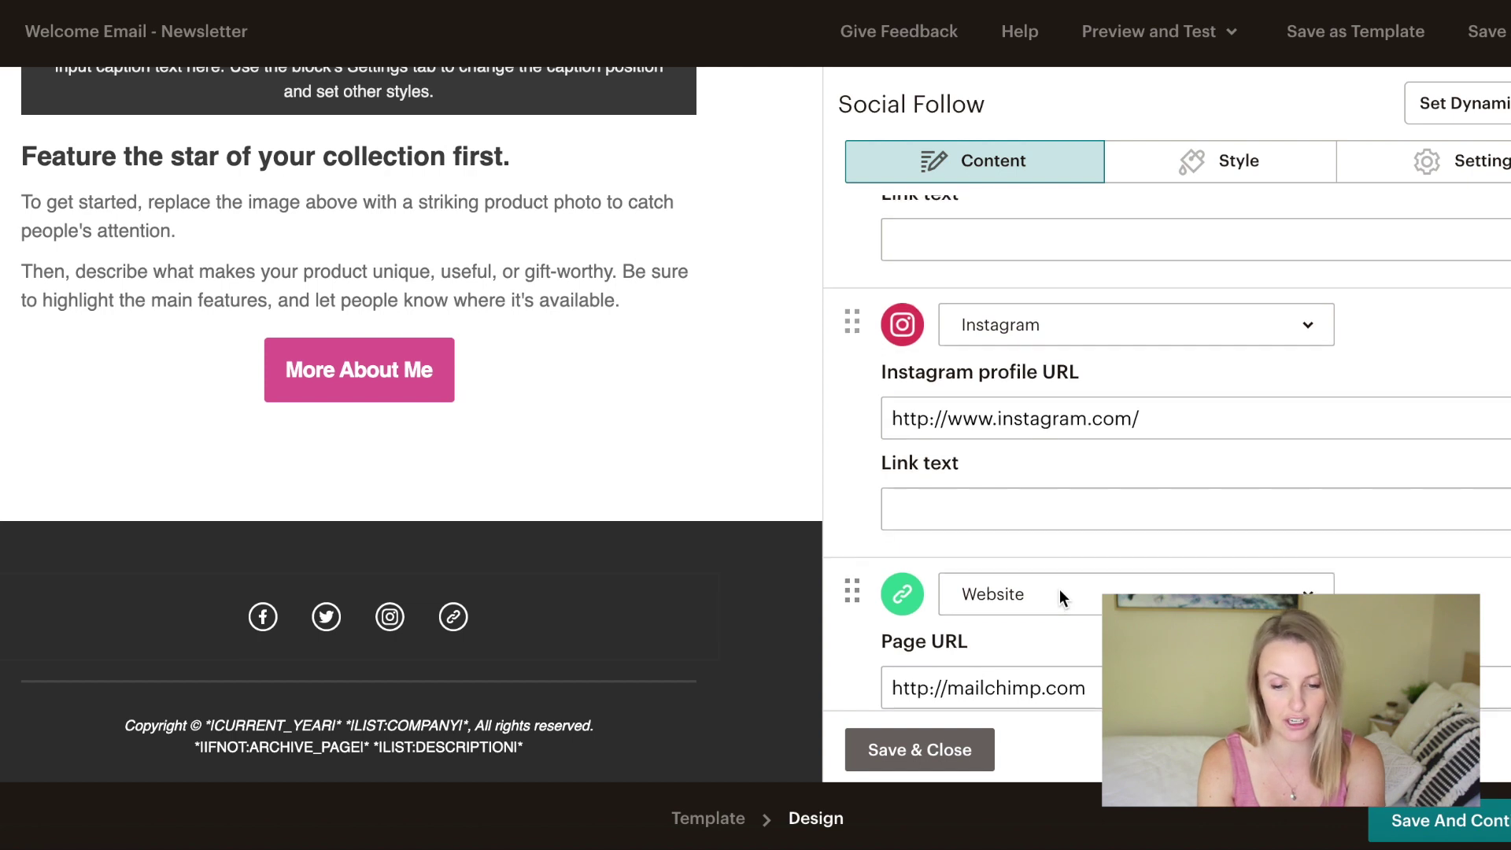
scroll(1059, 597, up, 1)
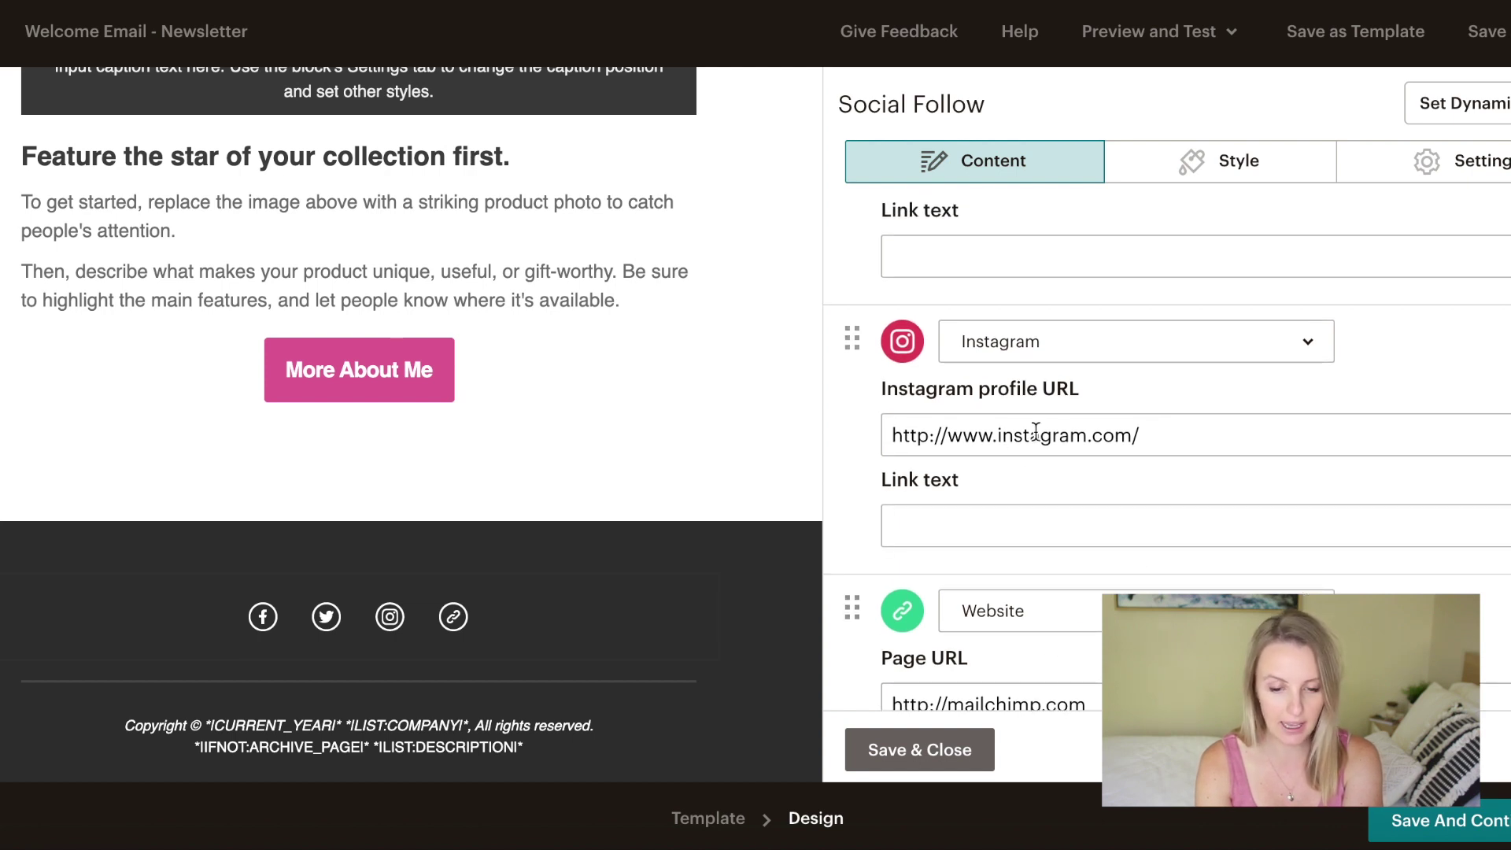
scroll(1019, 437, up, 5)
scroll(1018, 437, up, 7)
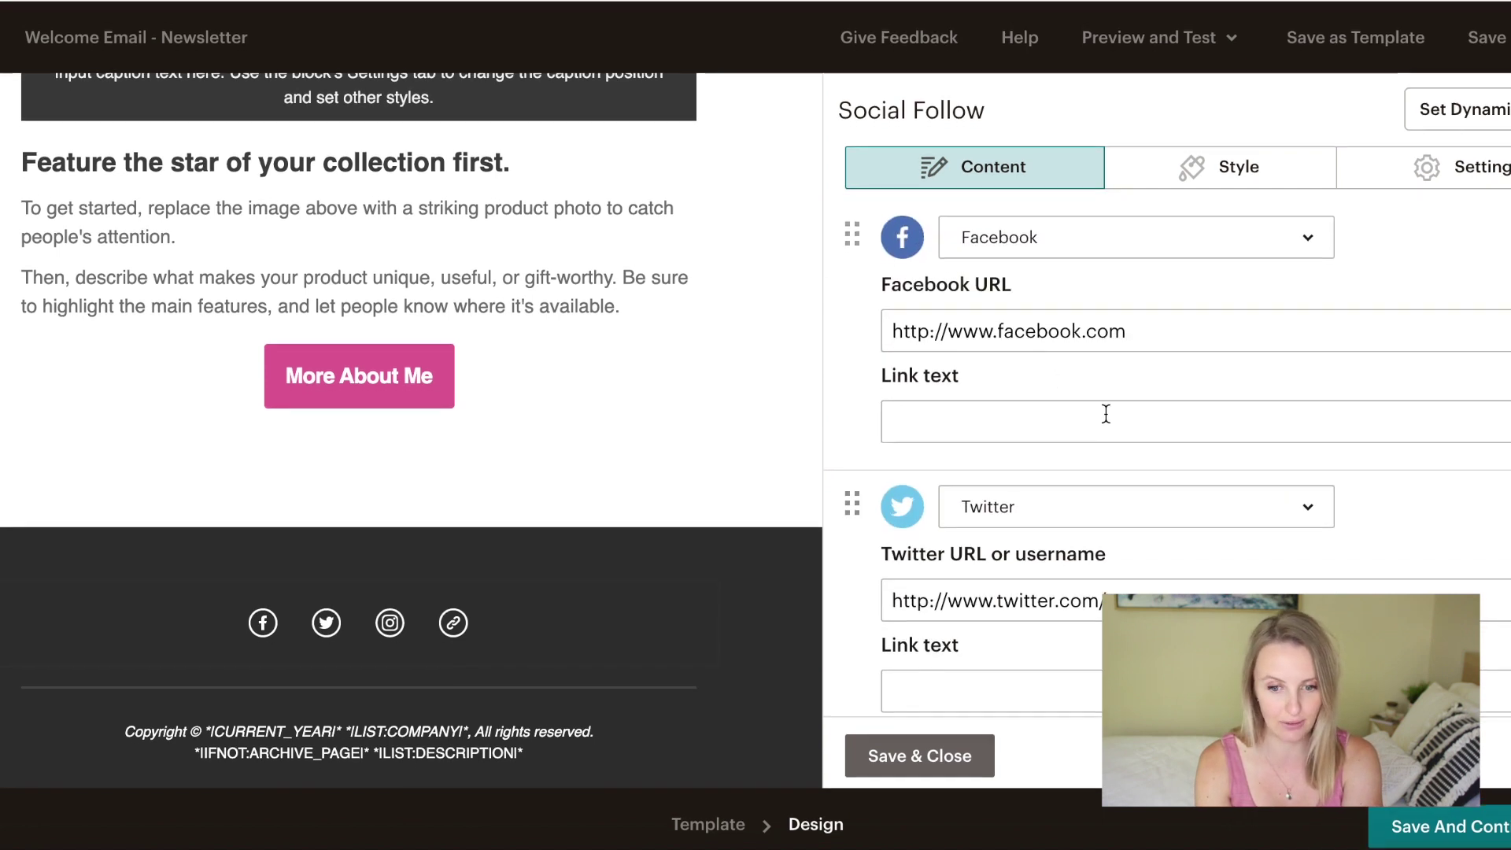
mouse_move(524, 451)
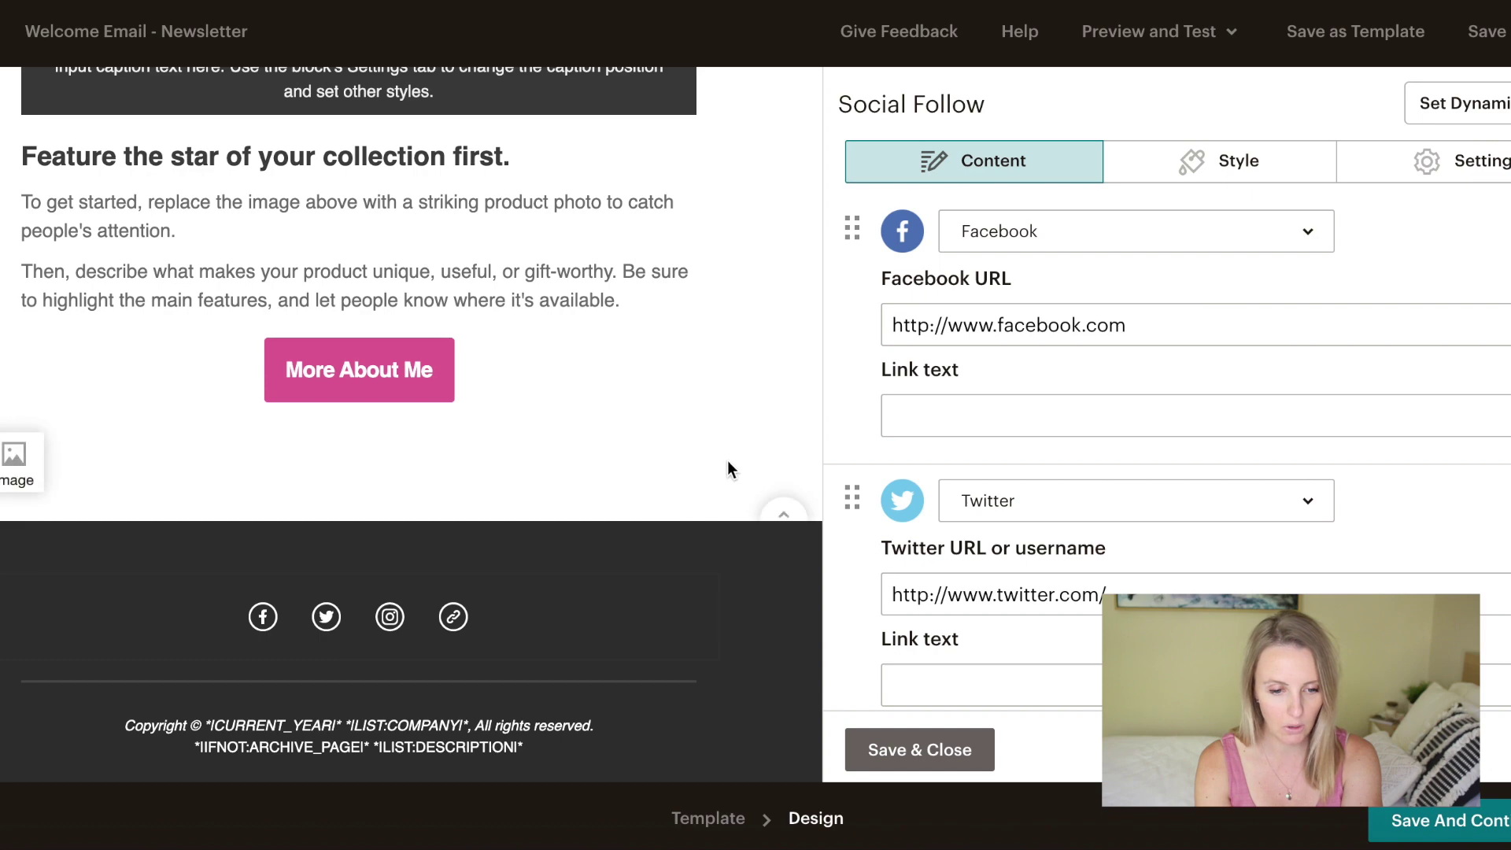
scroll(722, 456, up, 6)
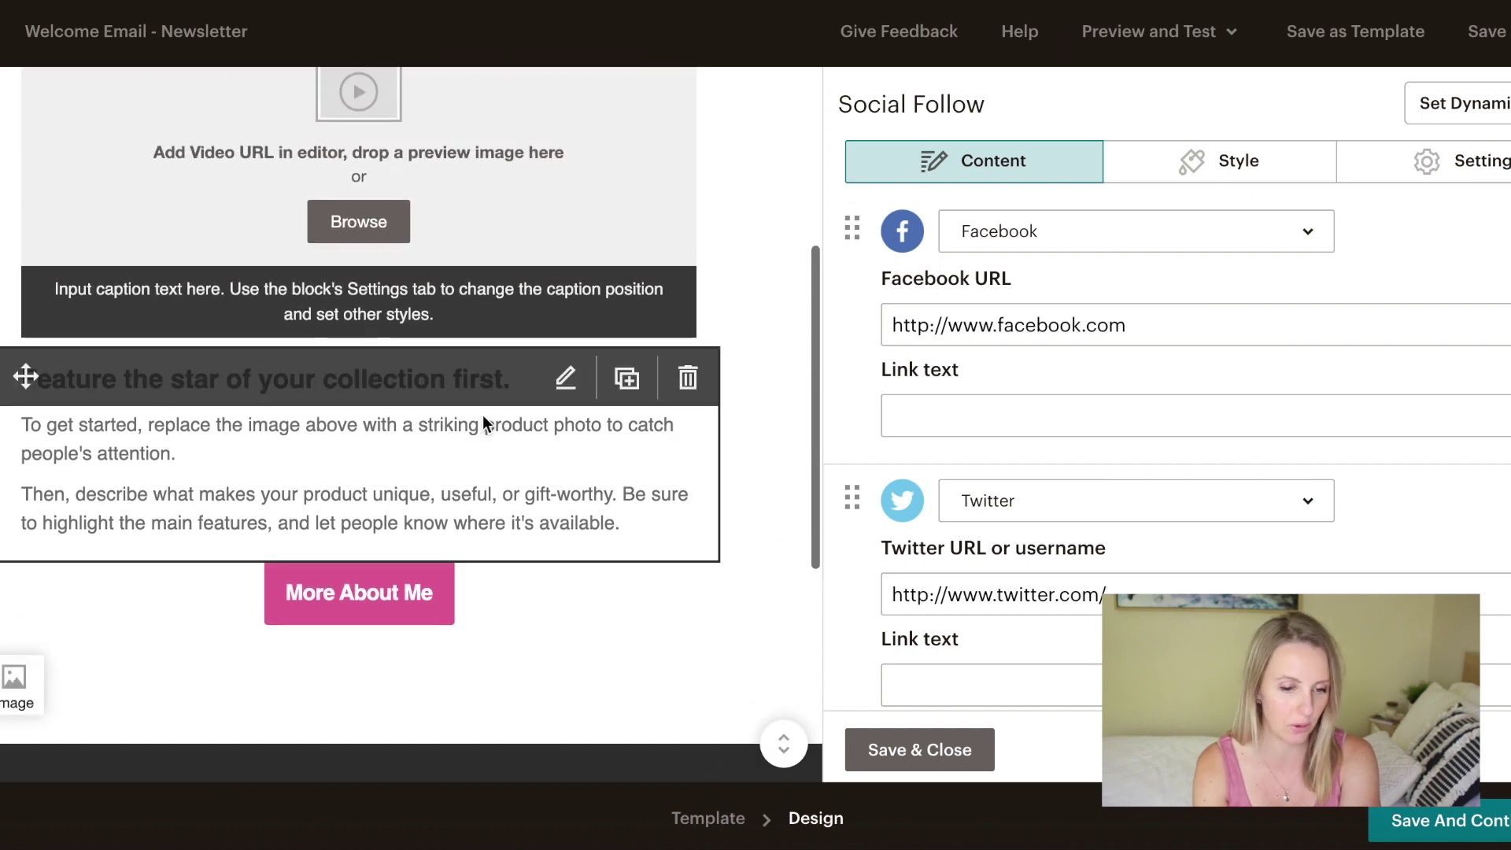
scroll(439, 466, up, 4)
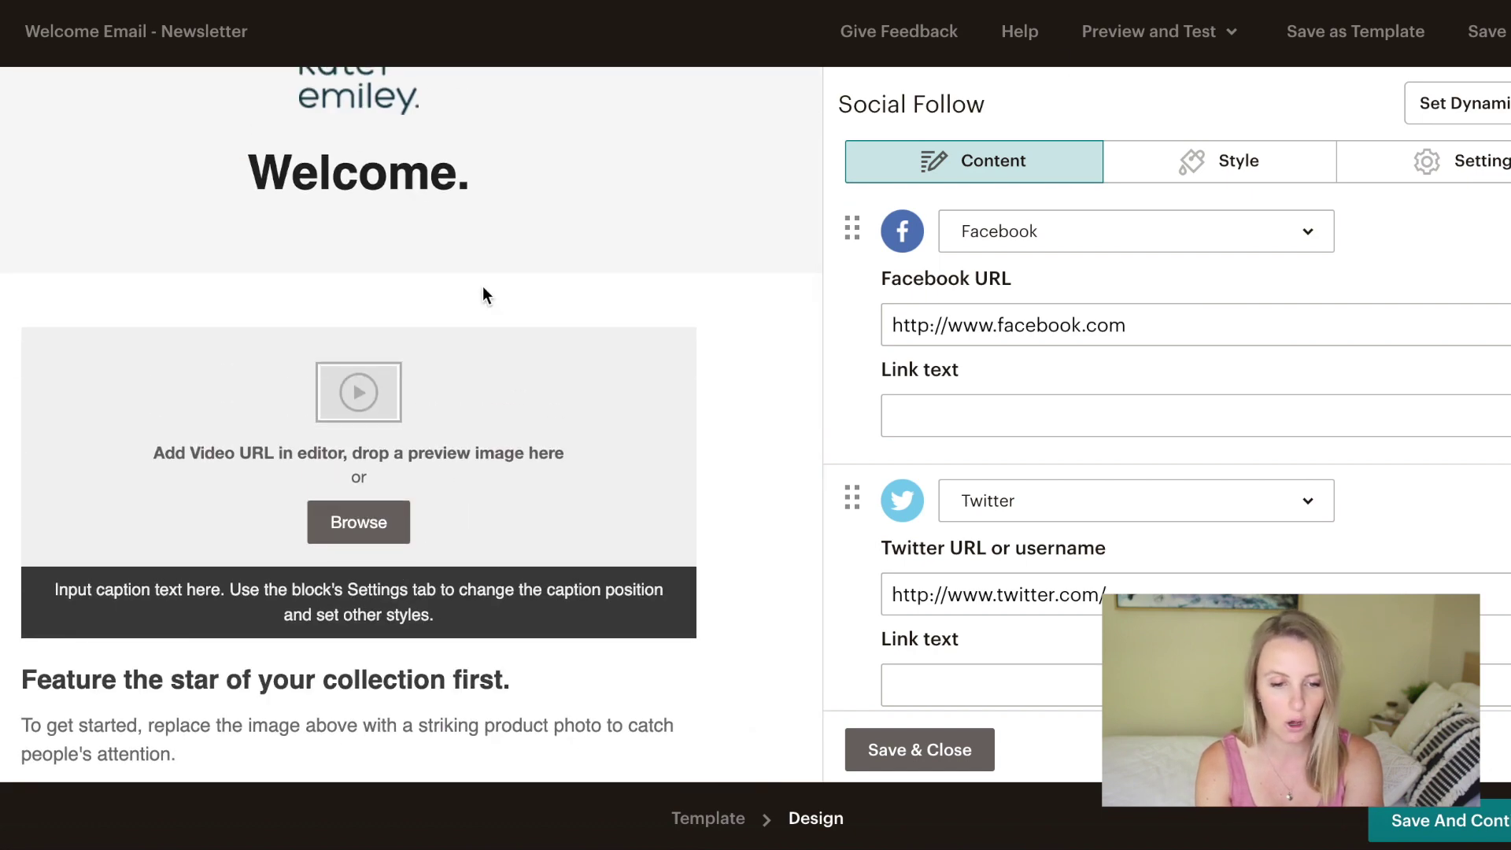
scroll(483, 285, up, 1)
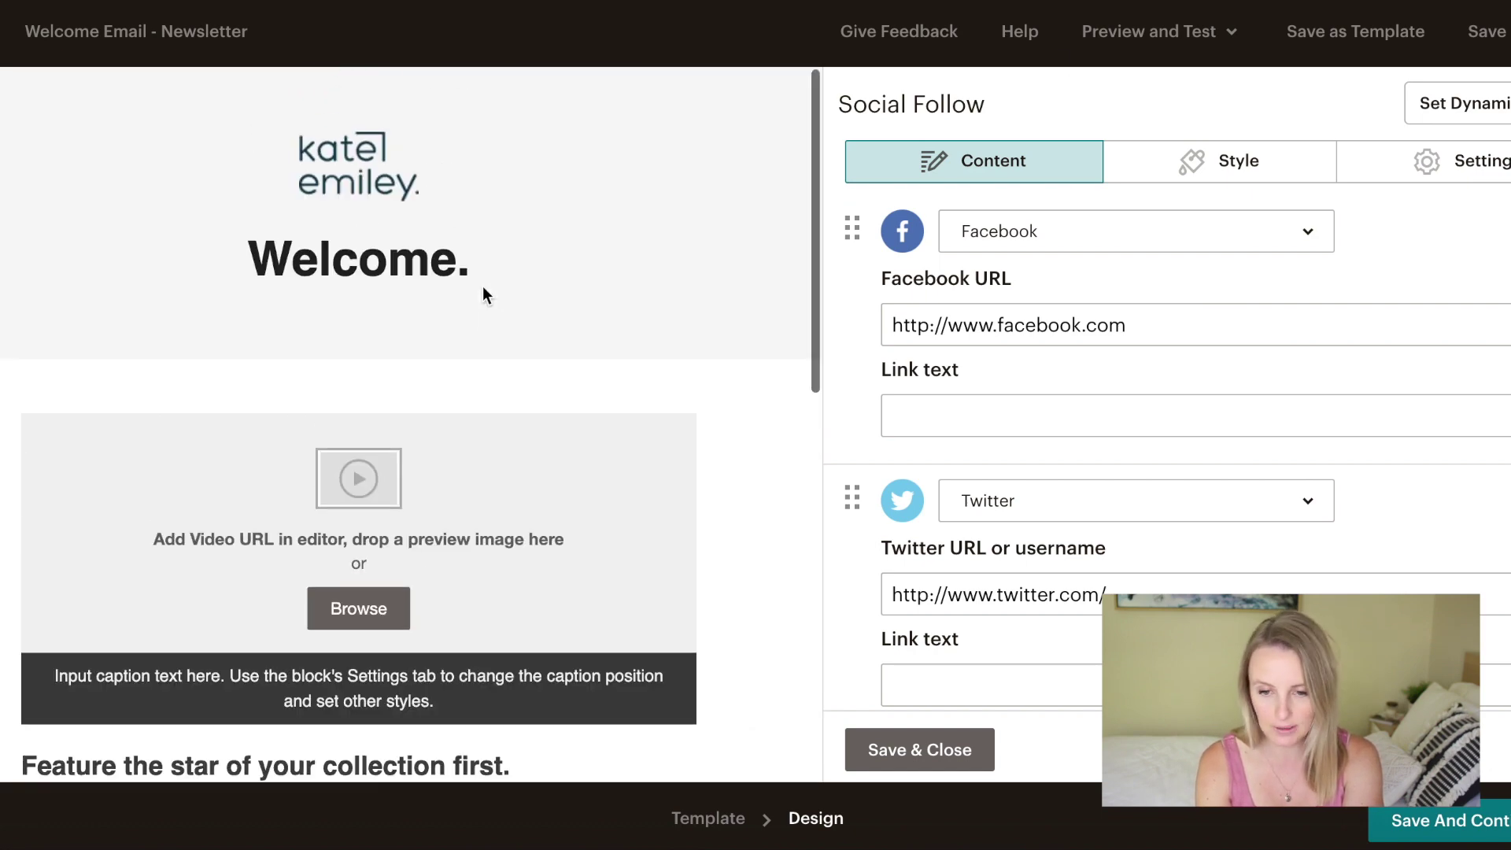
- Look at the preview and test options, open the test email form, and close it without sending
click(1184, 31)
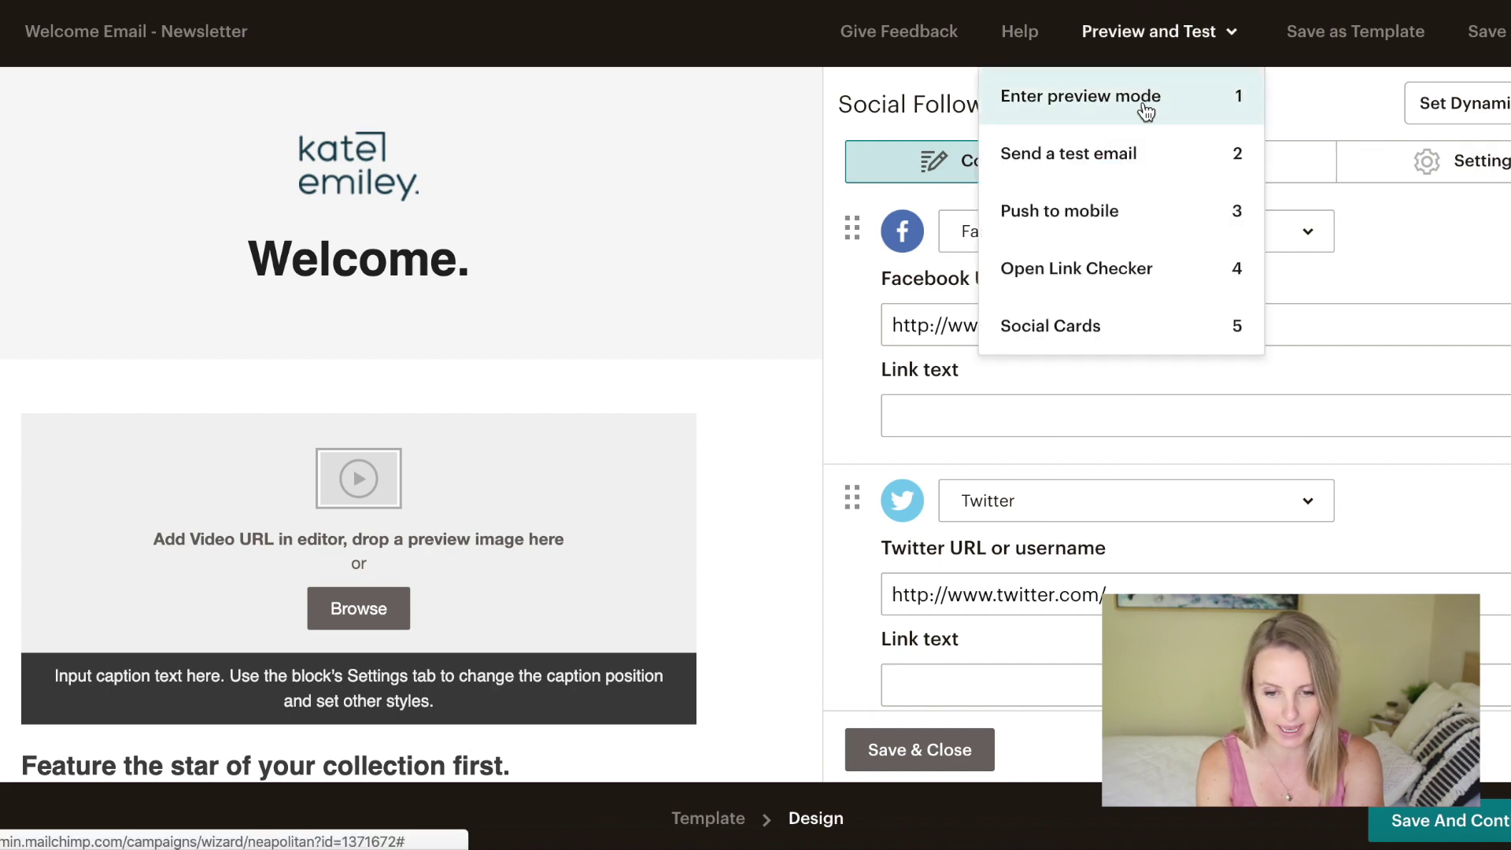
click(1127, 173)
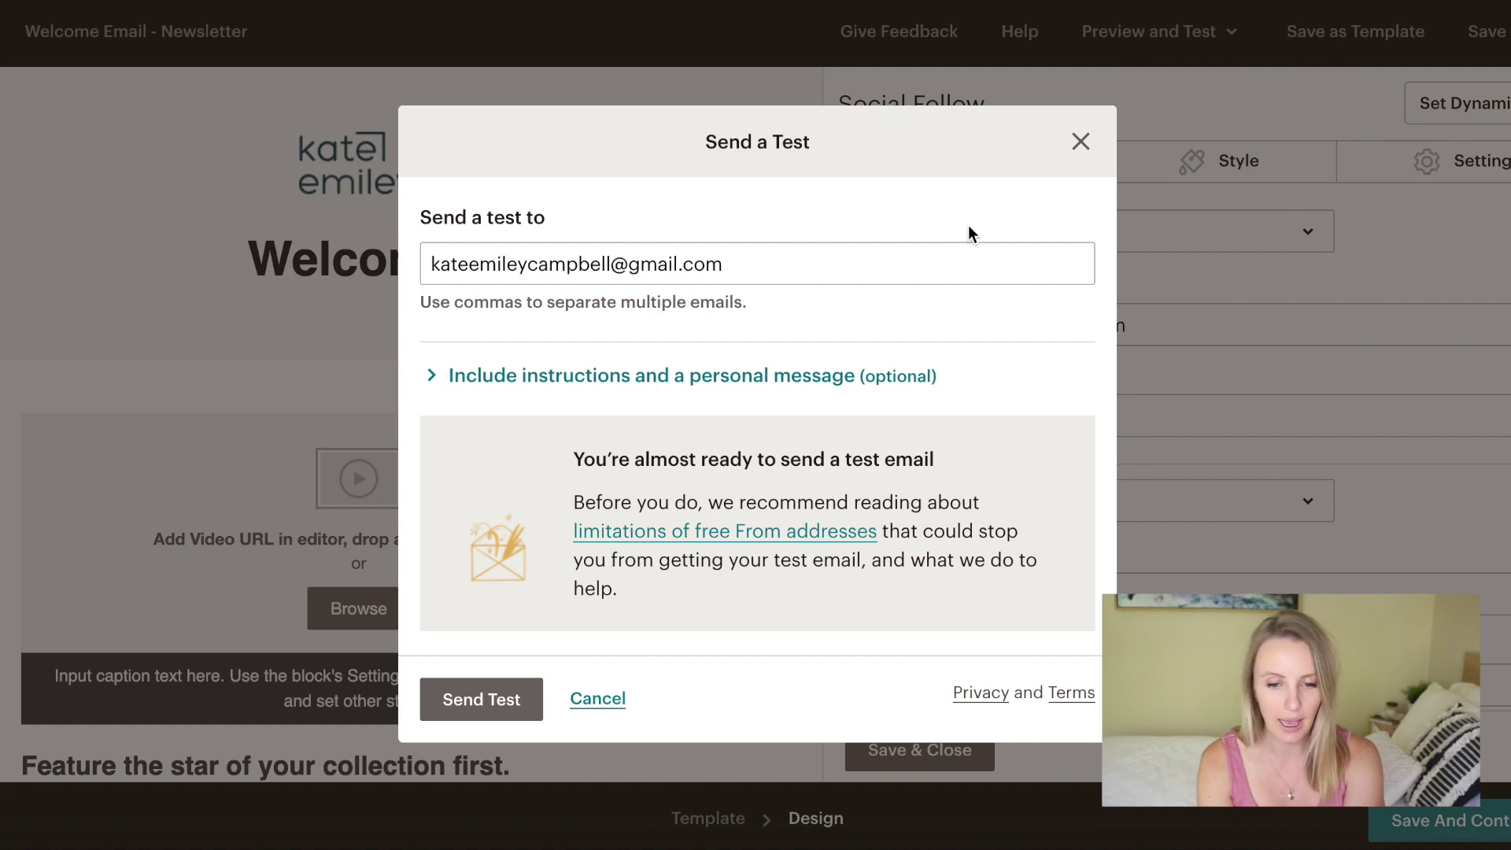
click(1082, 143)
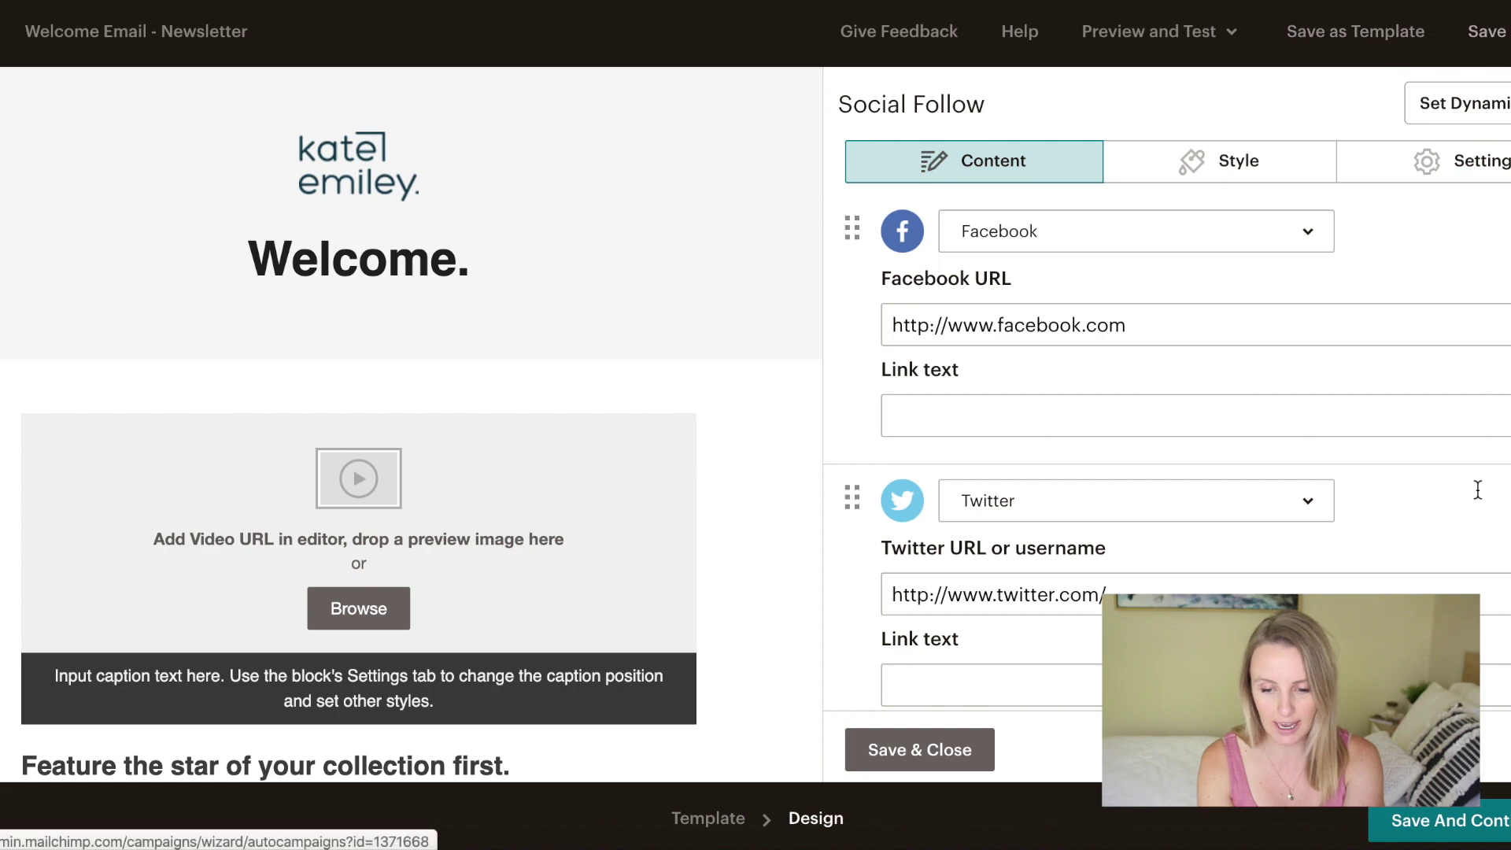
- Save the email design, continue to the draft overview, and review the recipients, sender, subject and content sections
click(1464, 820)
scroll(1038, 635, down, 3)
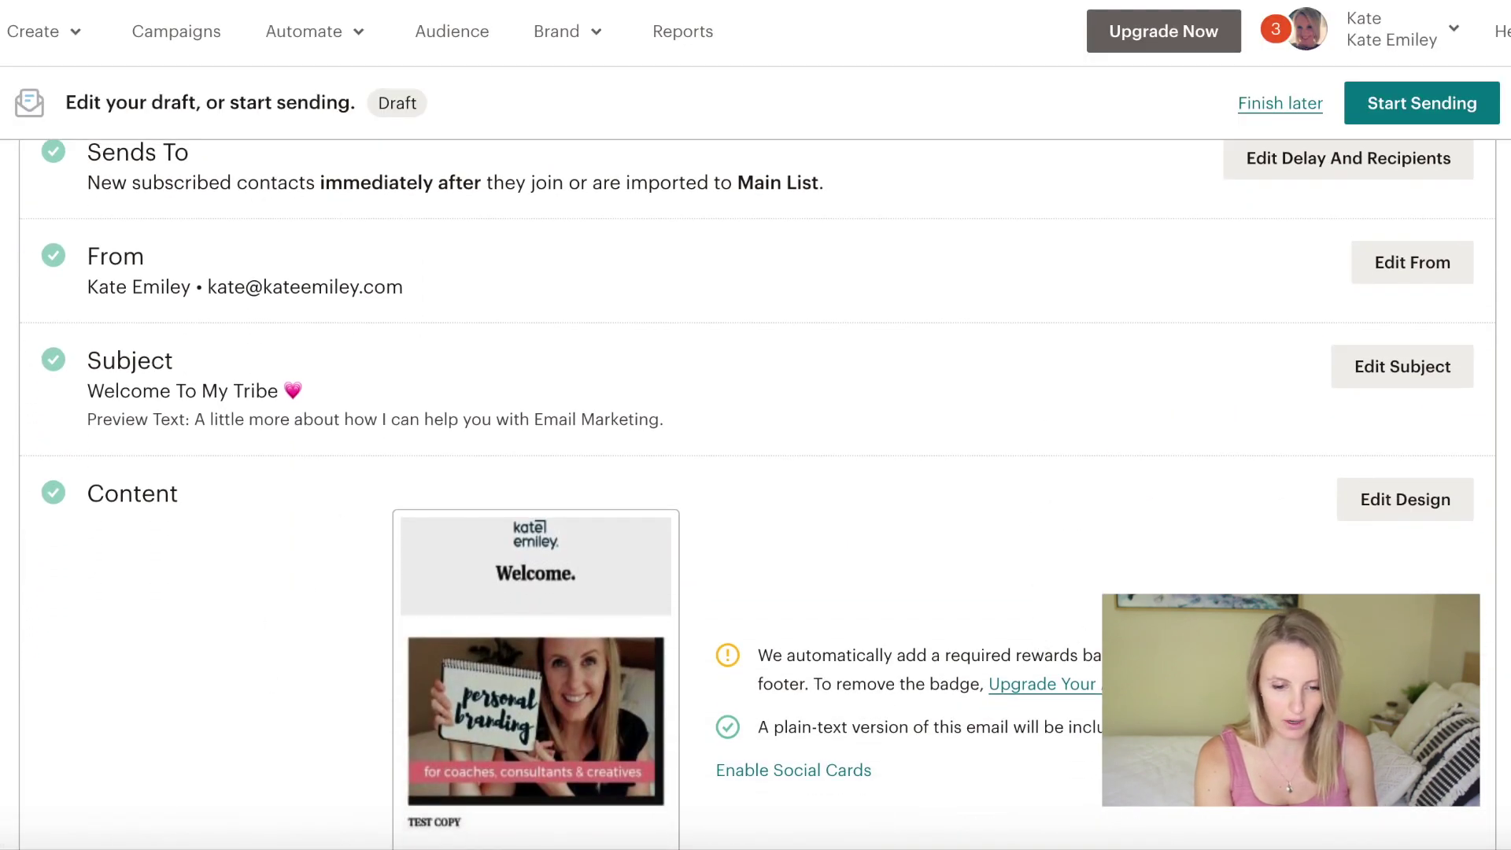
scroll(624, 685, down, 2)
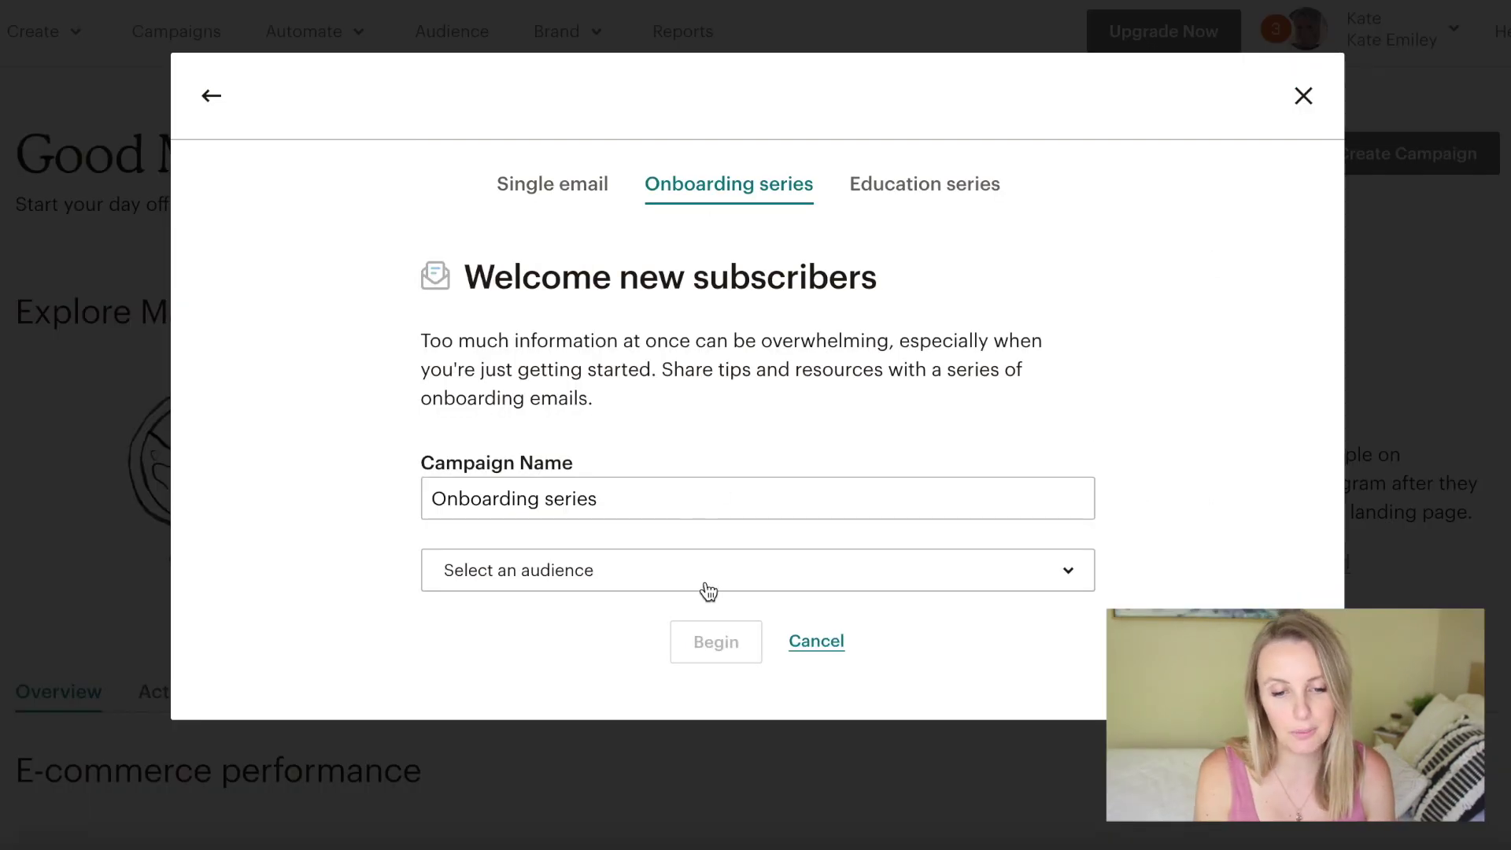
- Name the new onboarding series campaign "Sales Funnel"
click(683, 493)
key(ctrl+shift+Left)
key(ctrl+shift+Left)
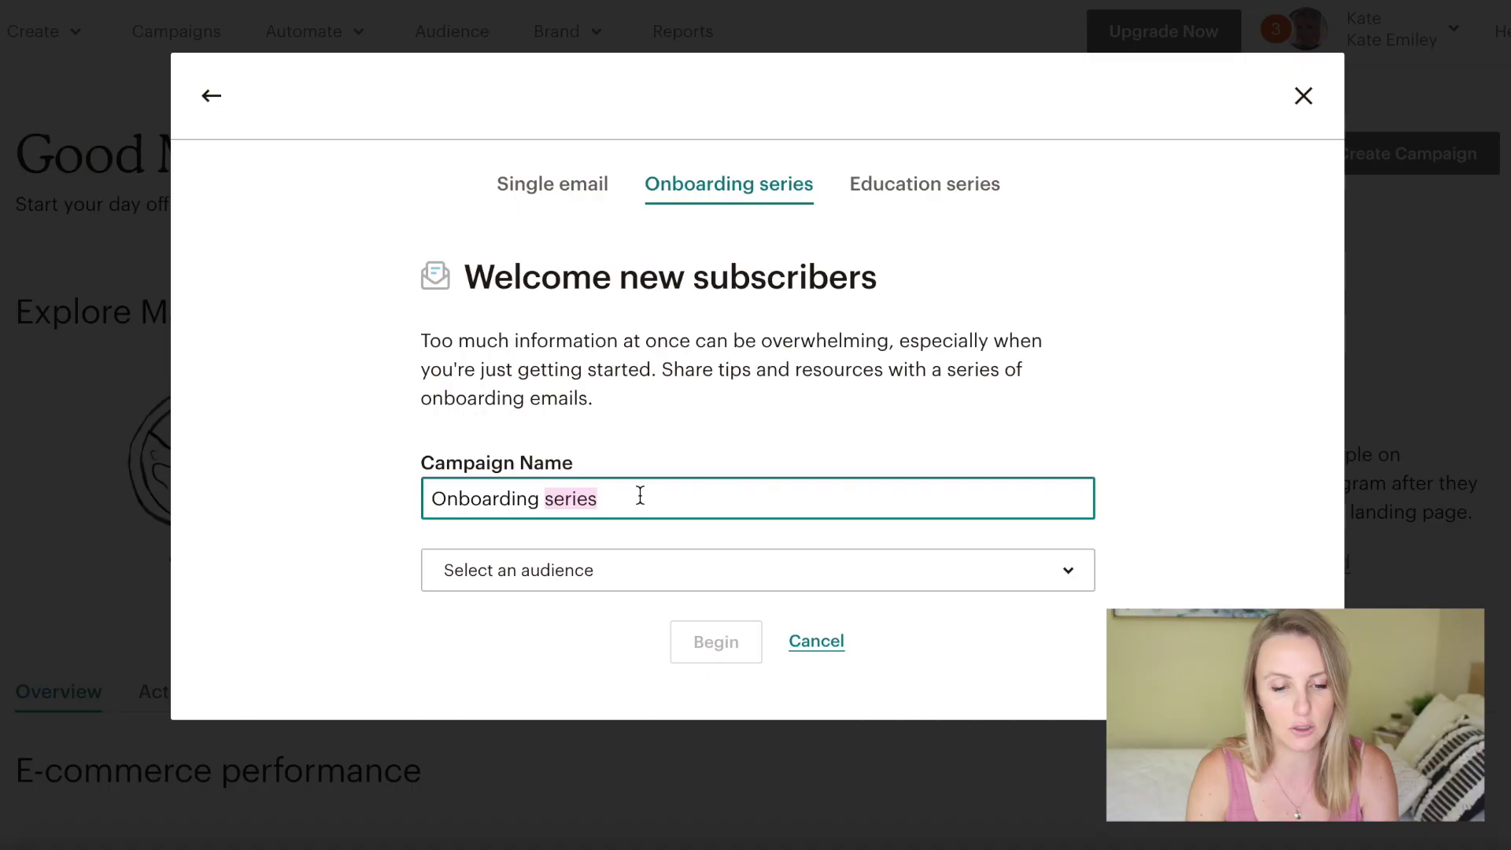
click(639, 495)
triple_click(640, 495)
text(Sales F)
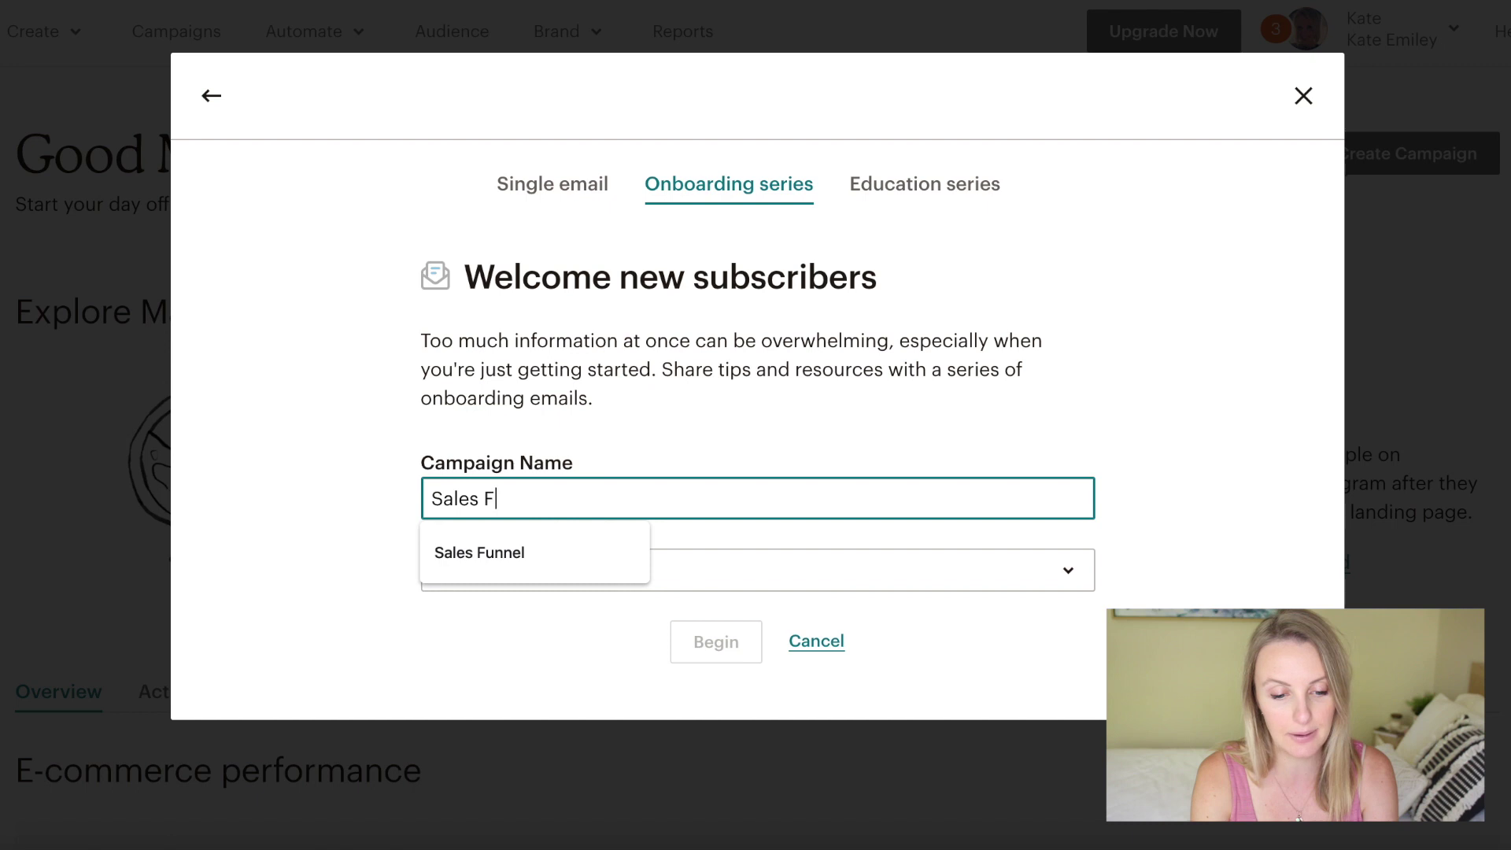
text(unnel)
click(440, 551)
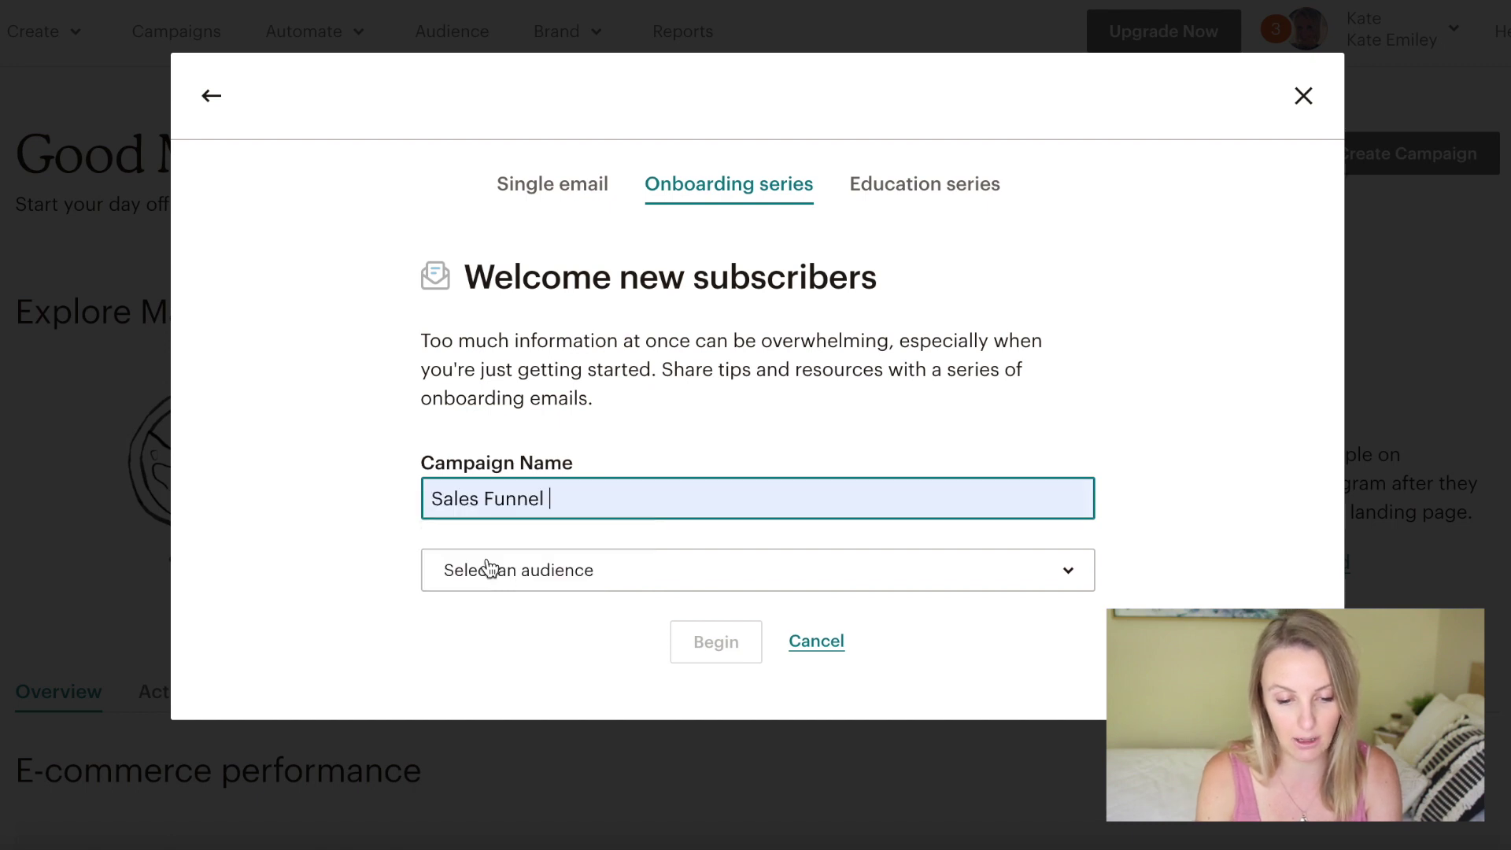
- Choose "Brand Storytelling Guide" as the onboarding series' audience and begin the campaign
click(557, 571)
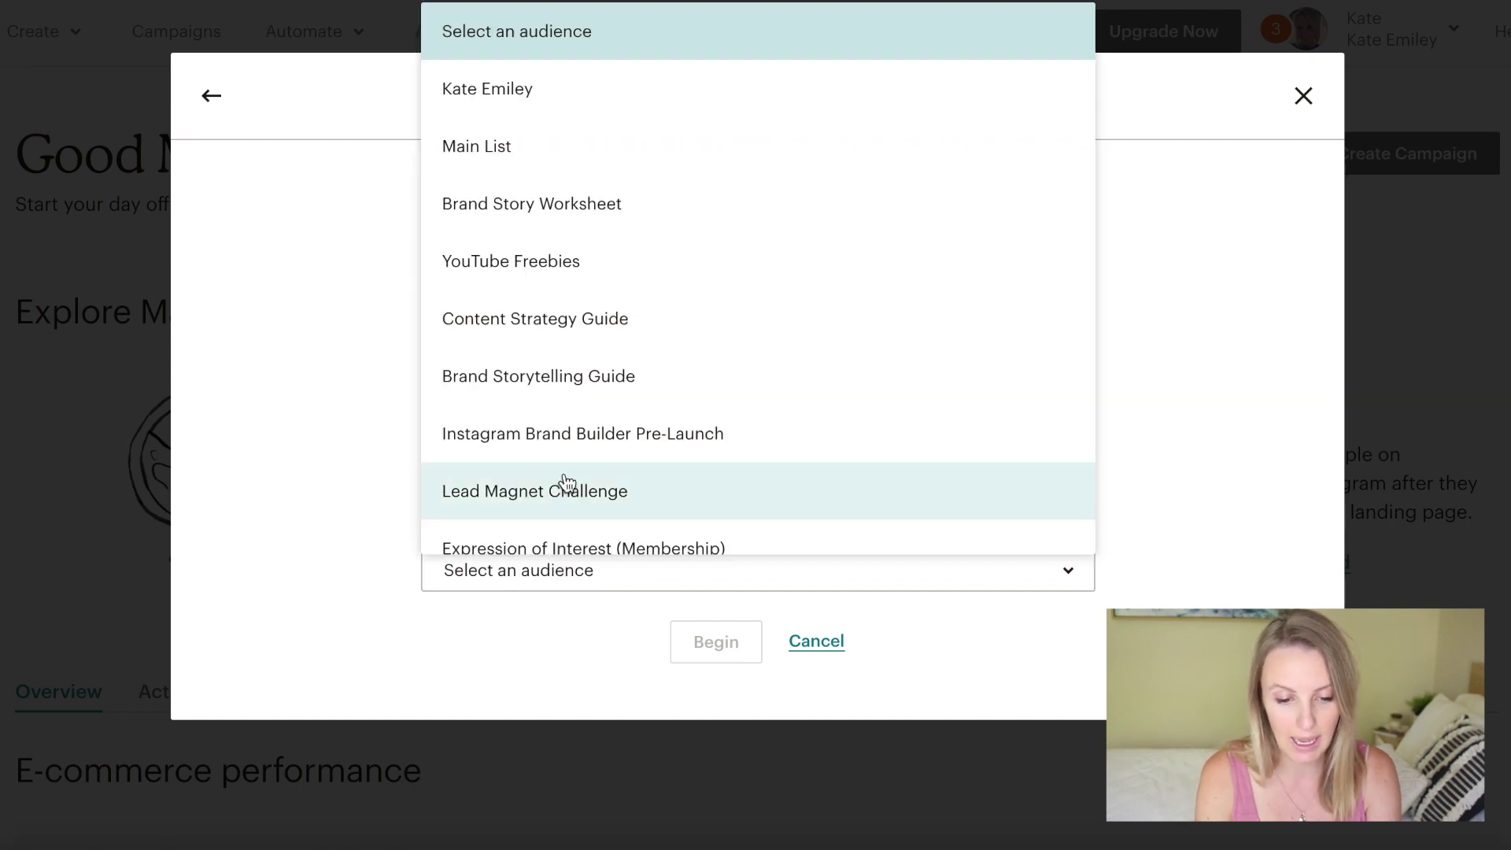
click(563, 390)
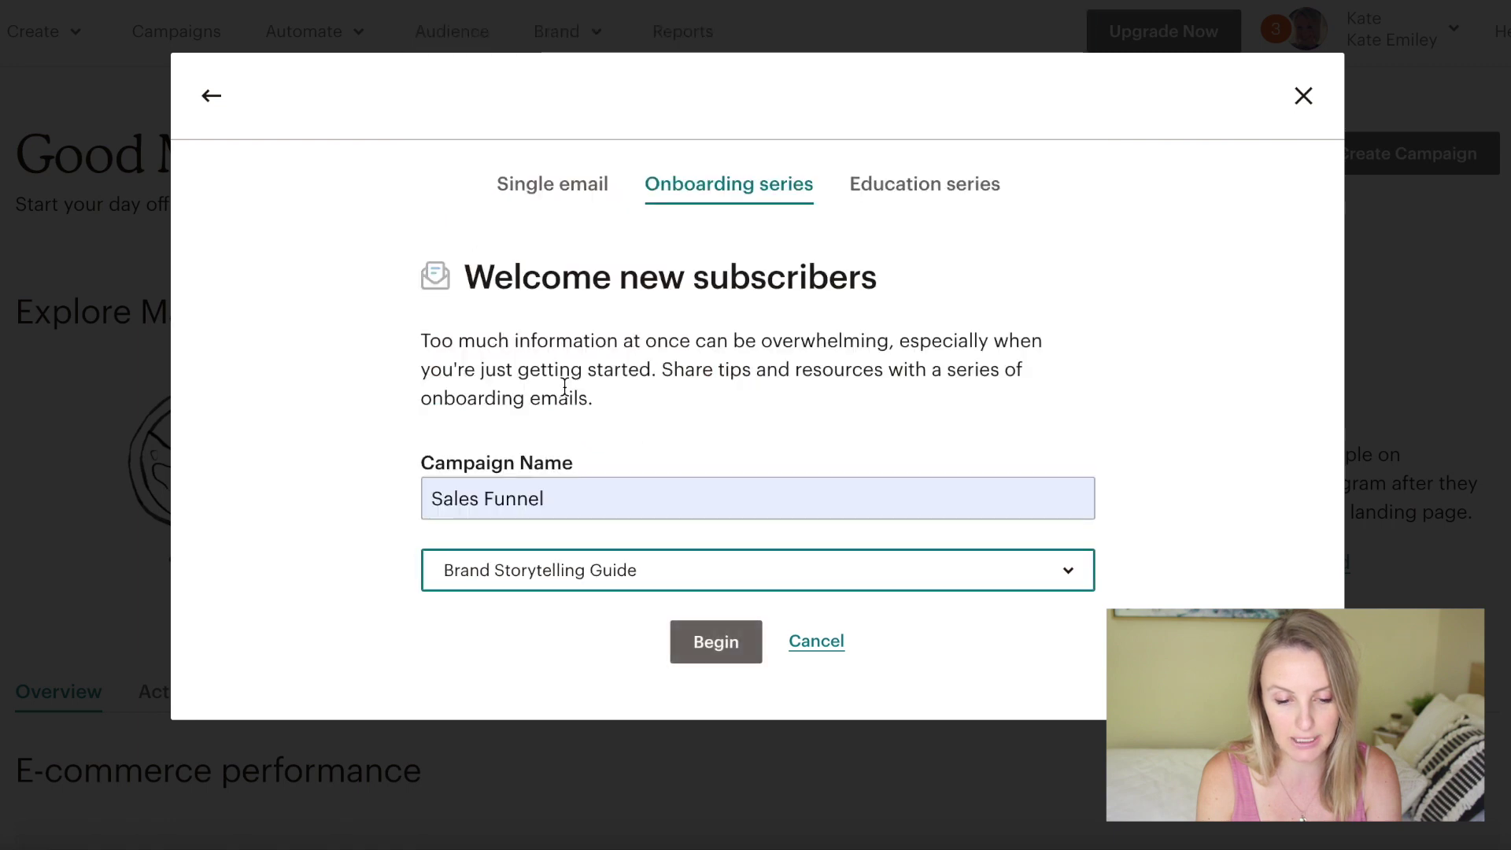
click(724, 650)
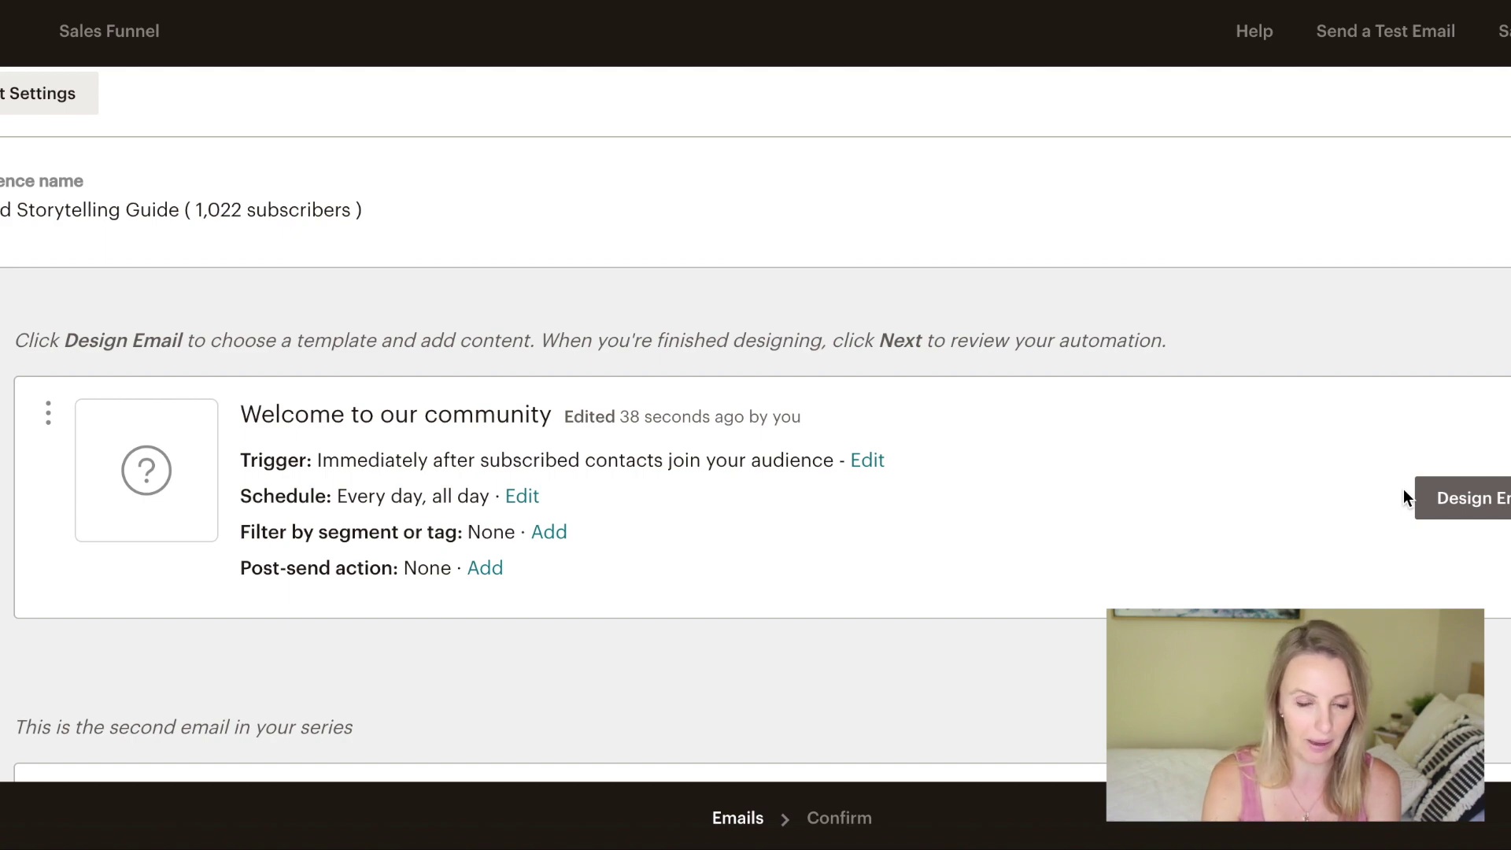
- Set the Feature Description #1 email's trigger delay to 2 days after the previous email, and look through the remaining emails
scroll(1404, 497, down, 1)
scroll(1404, 497, down, 3)
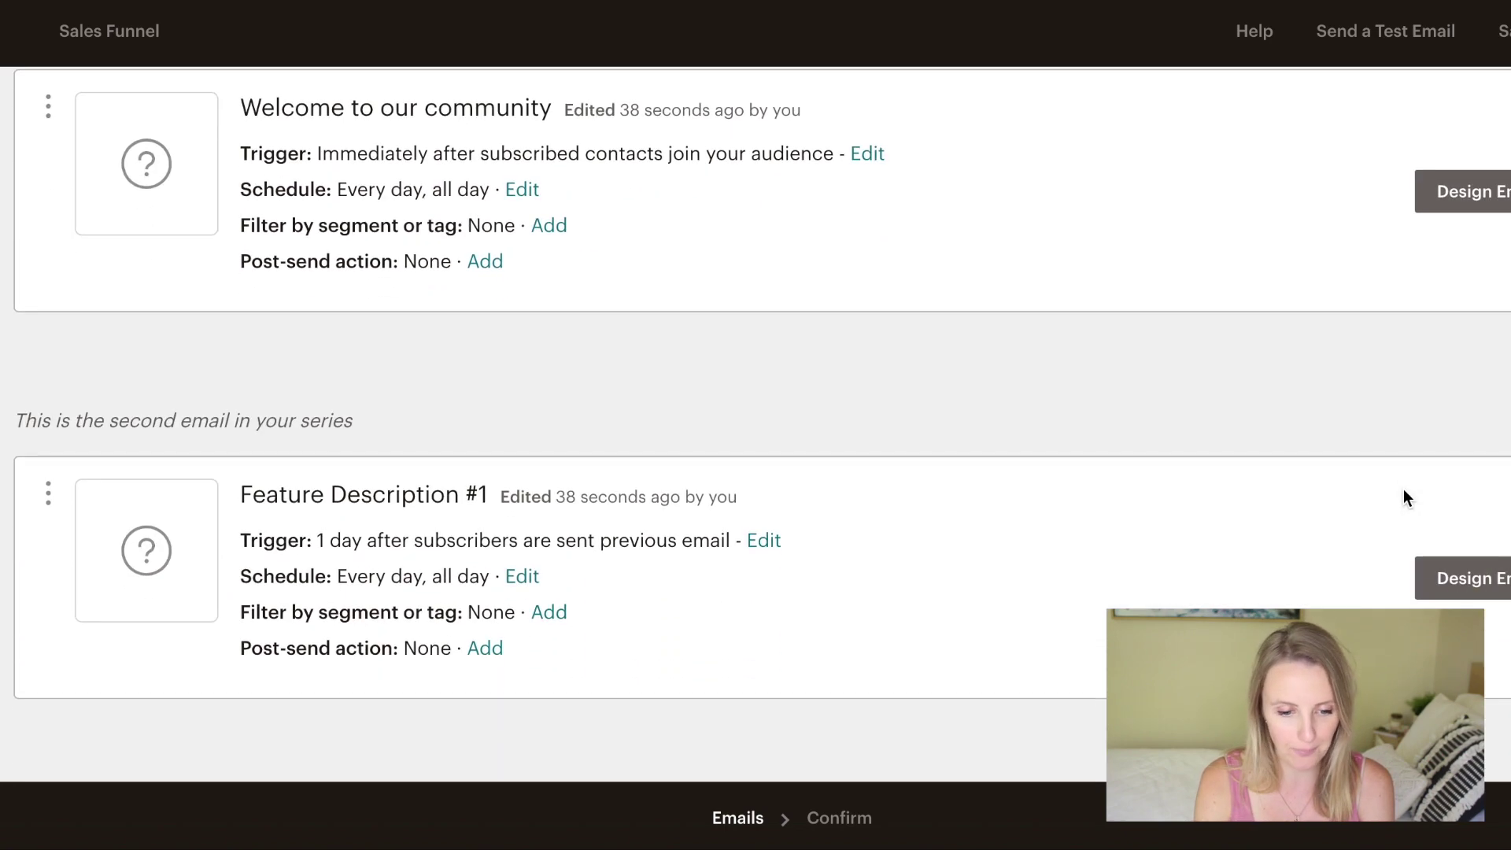
scroll(925, 464, down, 3)
scroll(923, 464, up, 2)
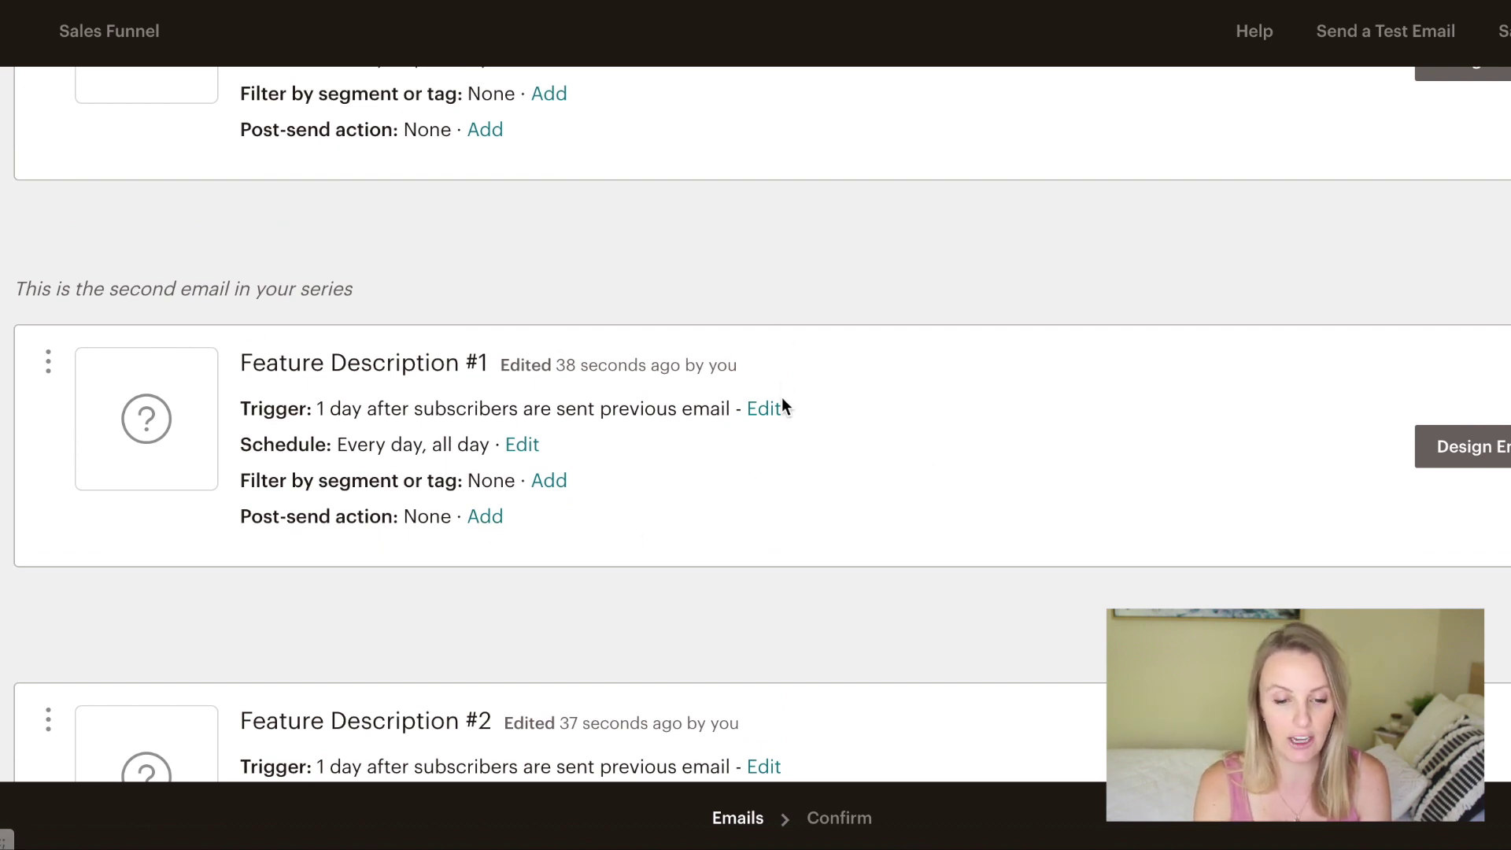
click(764, 409)
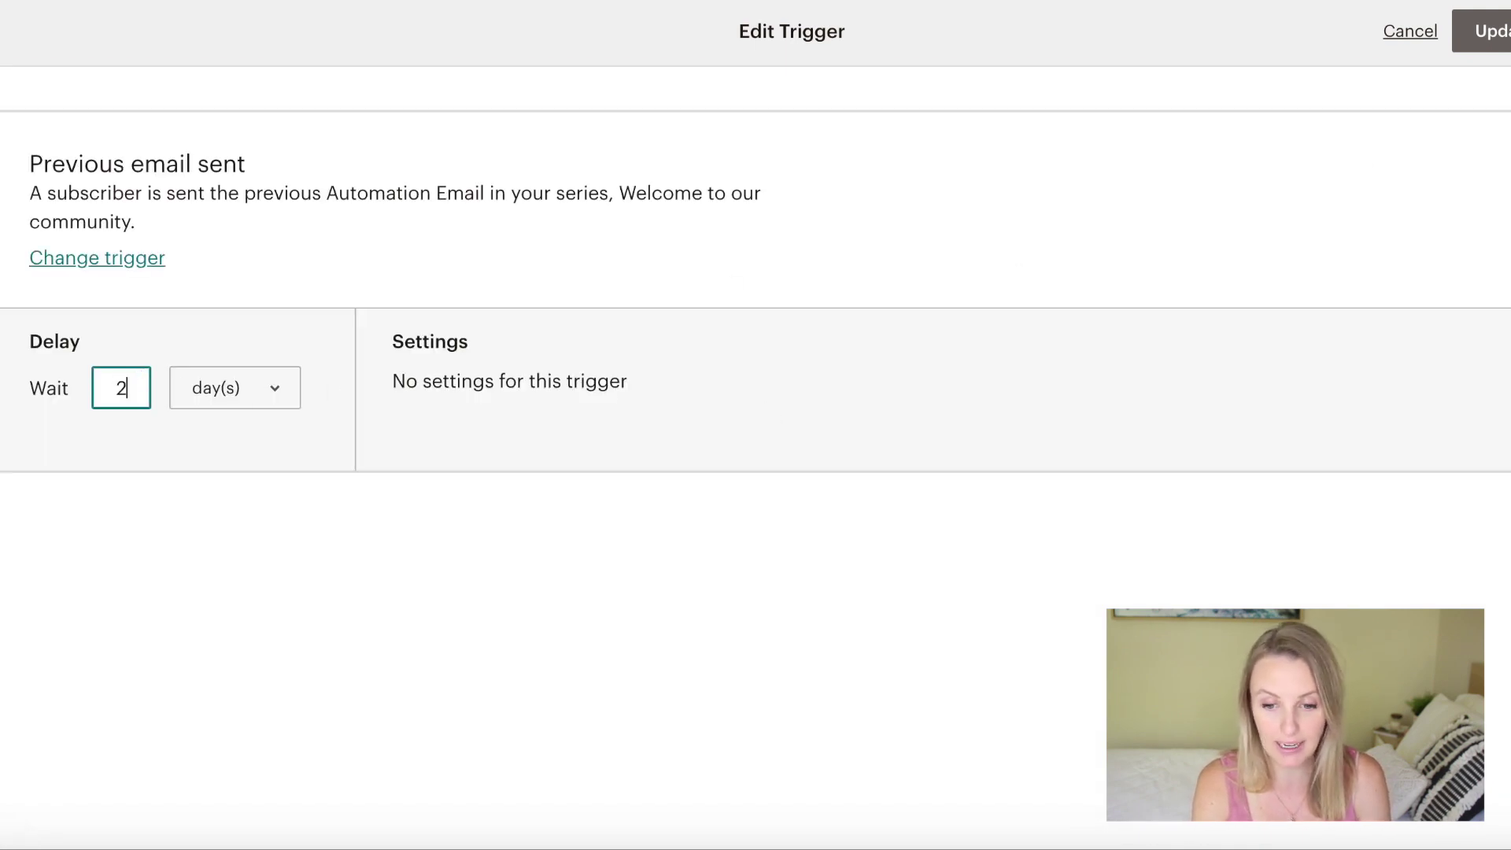
click(1505, 46)
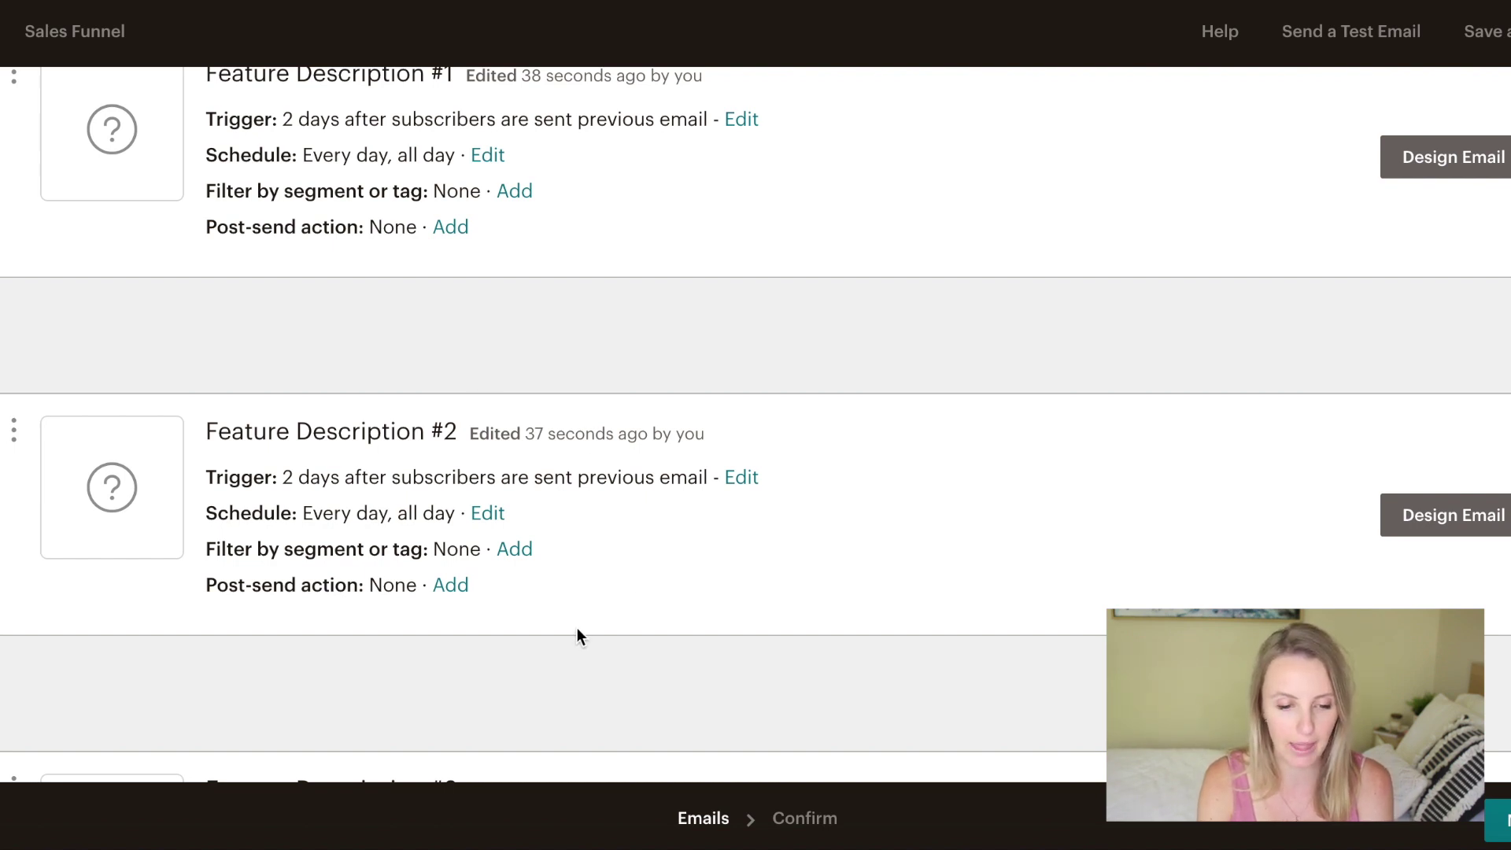
scroll(577, 629, down, 2)
scroll(578, 629, down, 3)
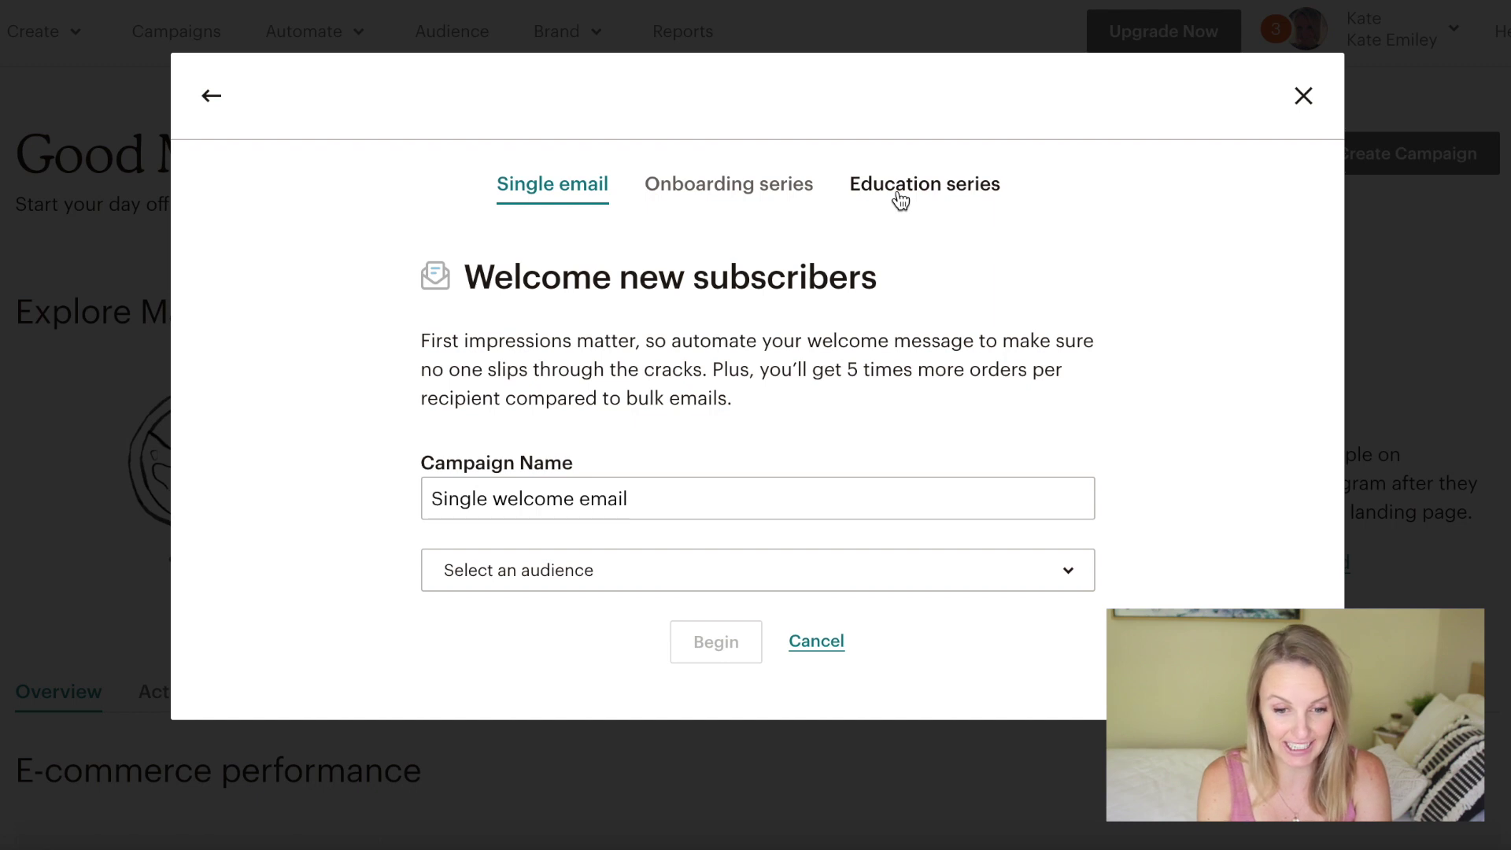
- Begin an education series campaign named "Email Nurture Sequence" for the Content Strategy Guide audience
click(898, 194)
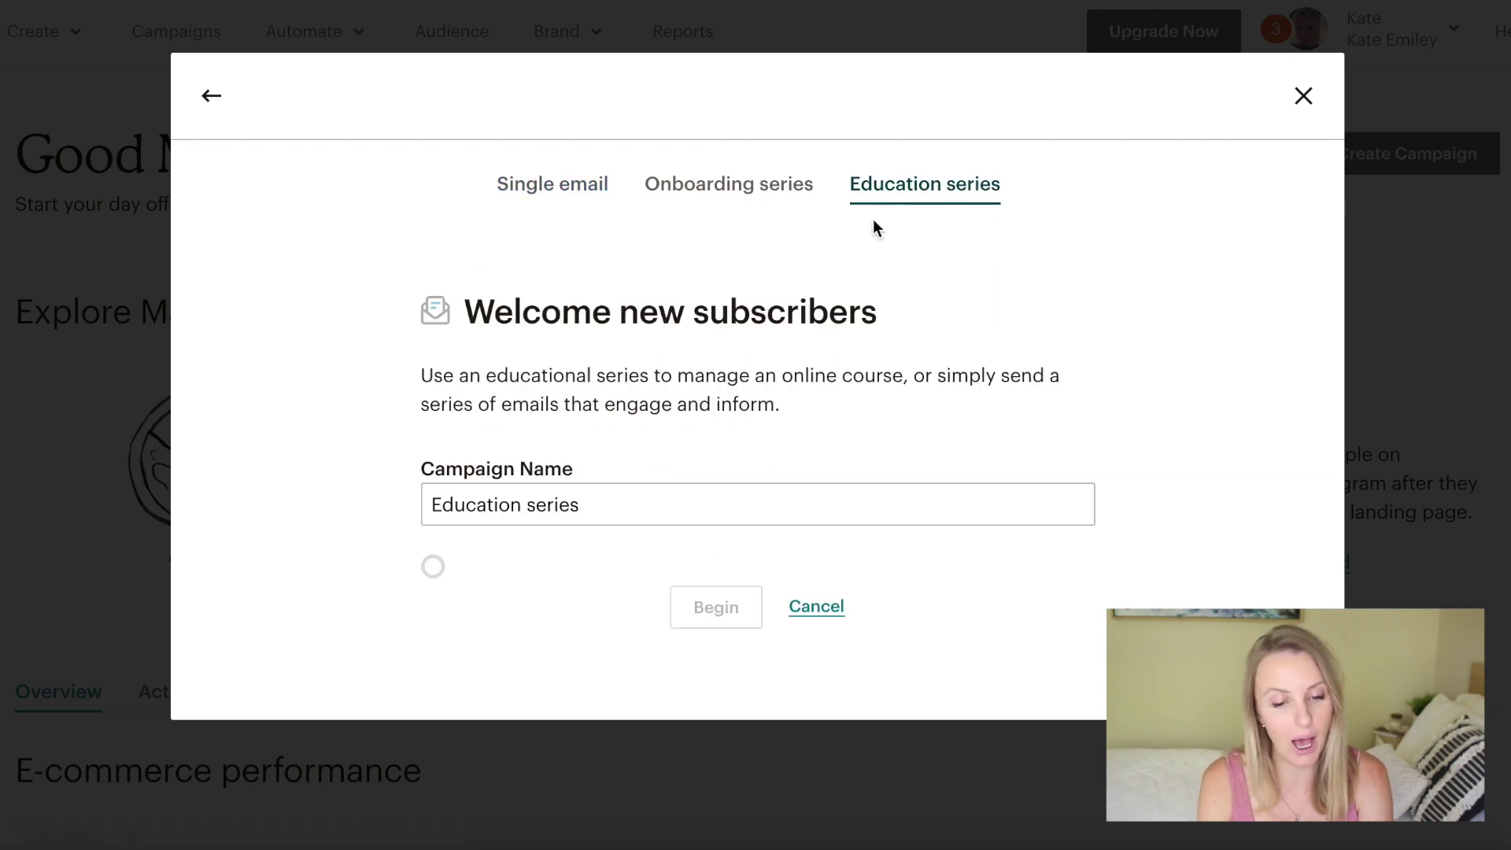
double_click(696, 486)
text(Email Nurture Sequence)
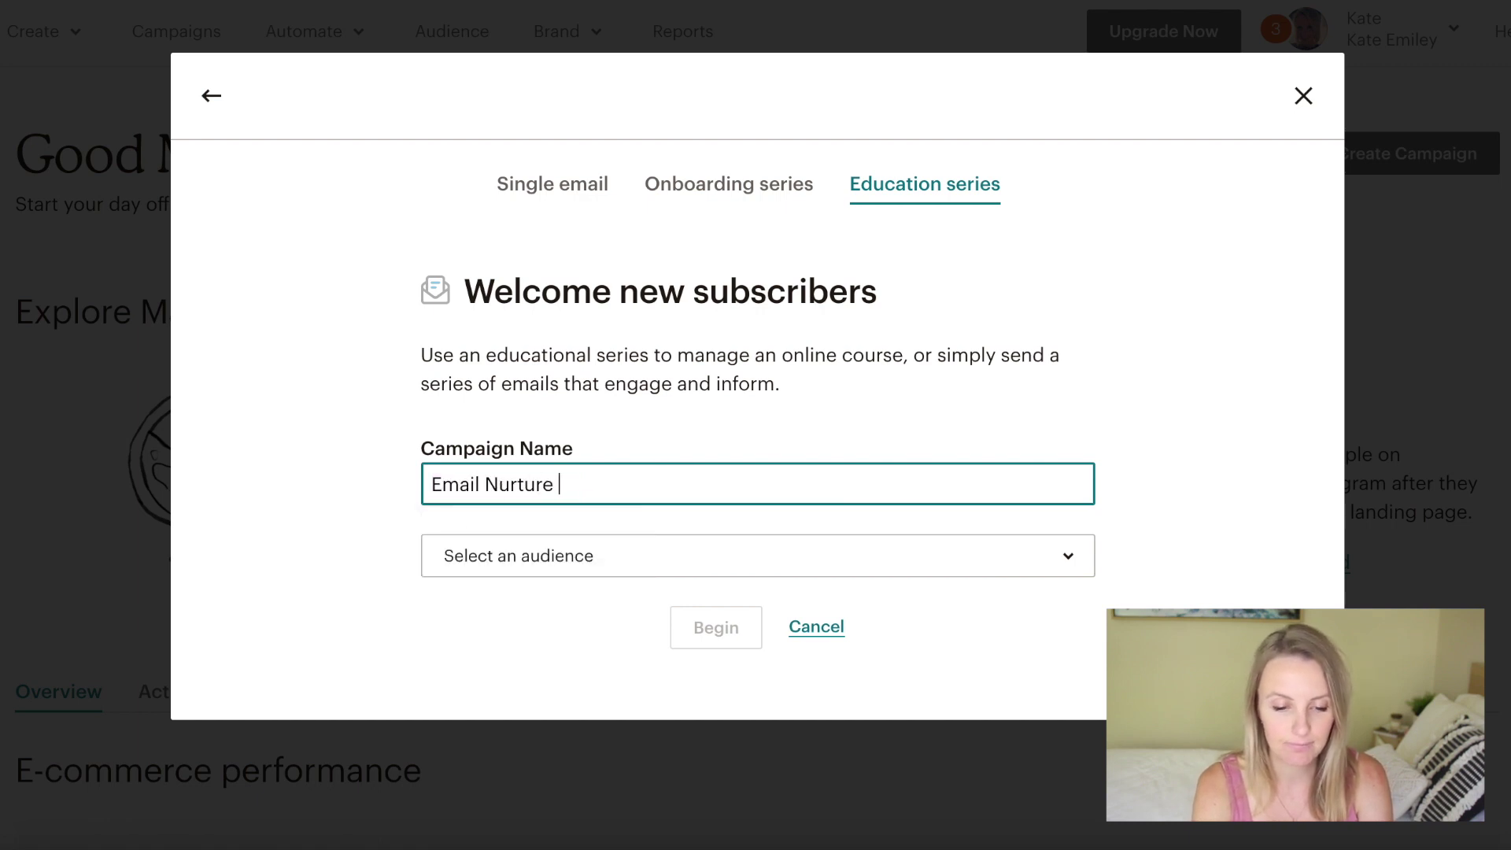
click(645, 557)
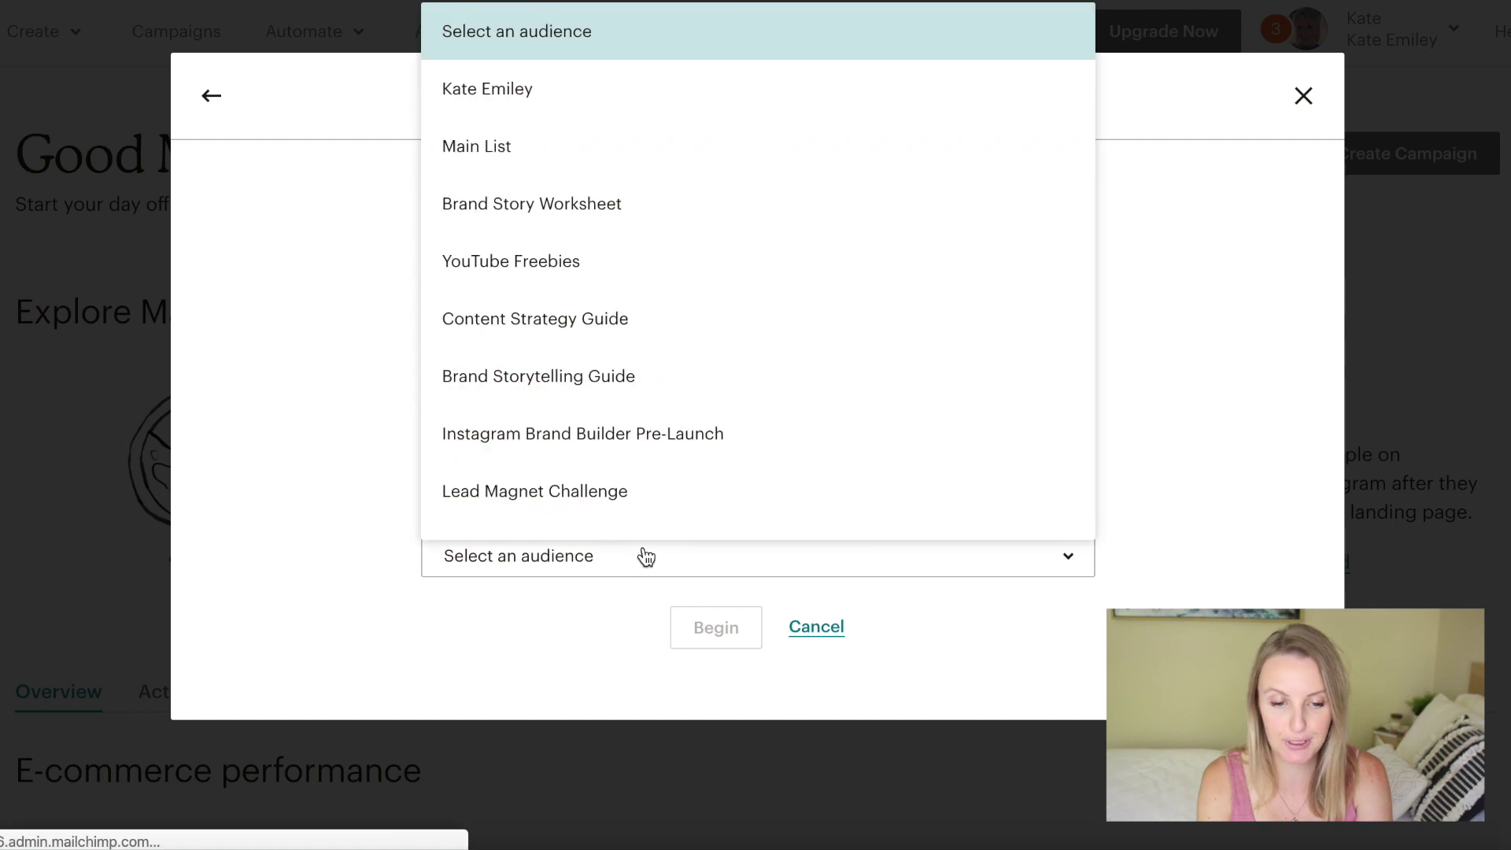
click(575, 343)
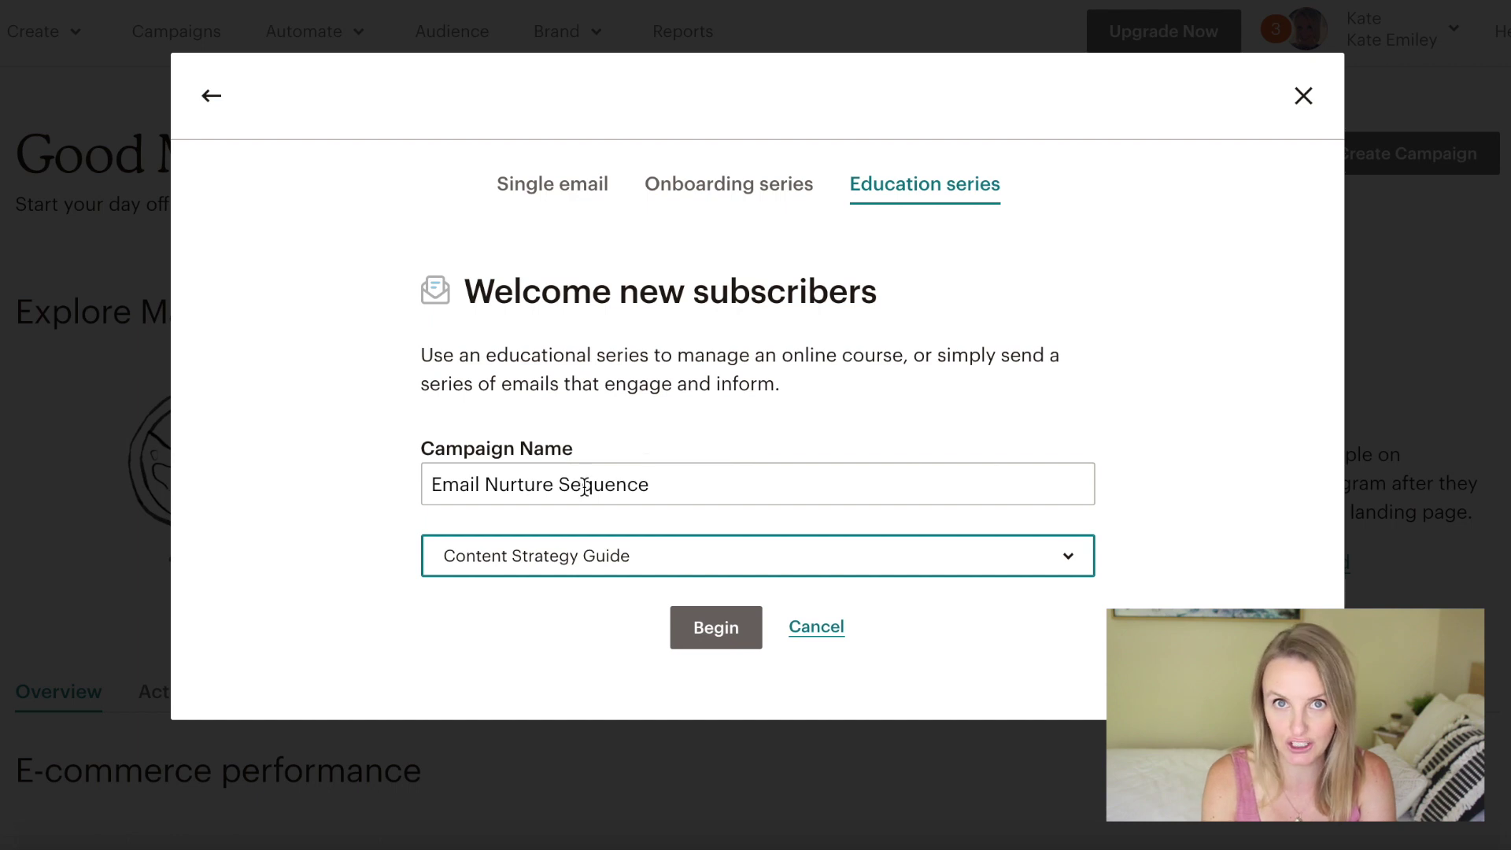
click(732, 636)
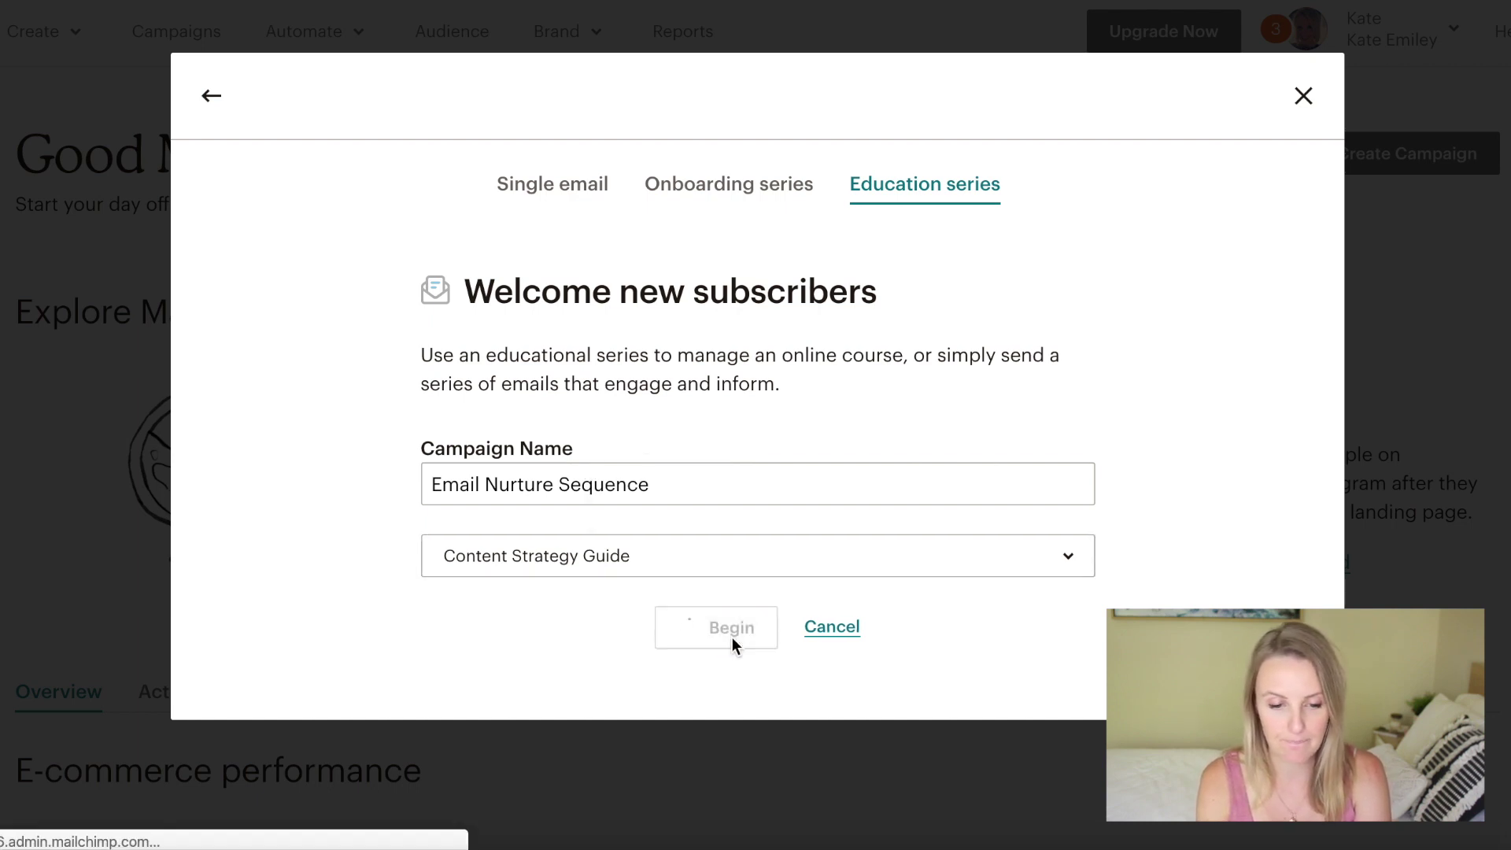
- Set the trigger delays of the Getting Started #1 and #2 emails to 2 days after the previous email, and review the series
scroll(732, 636, down, 3)
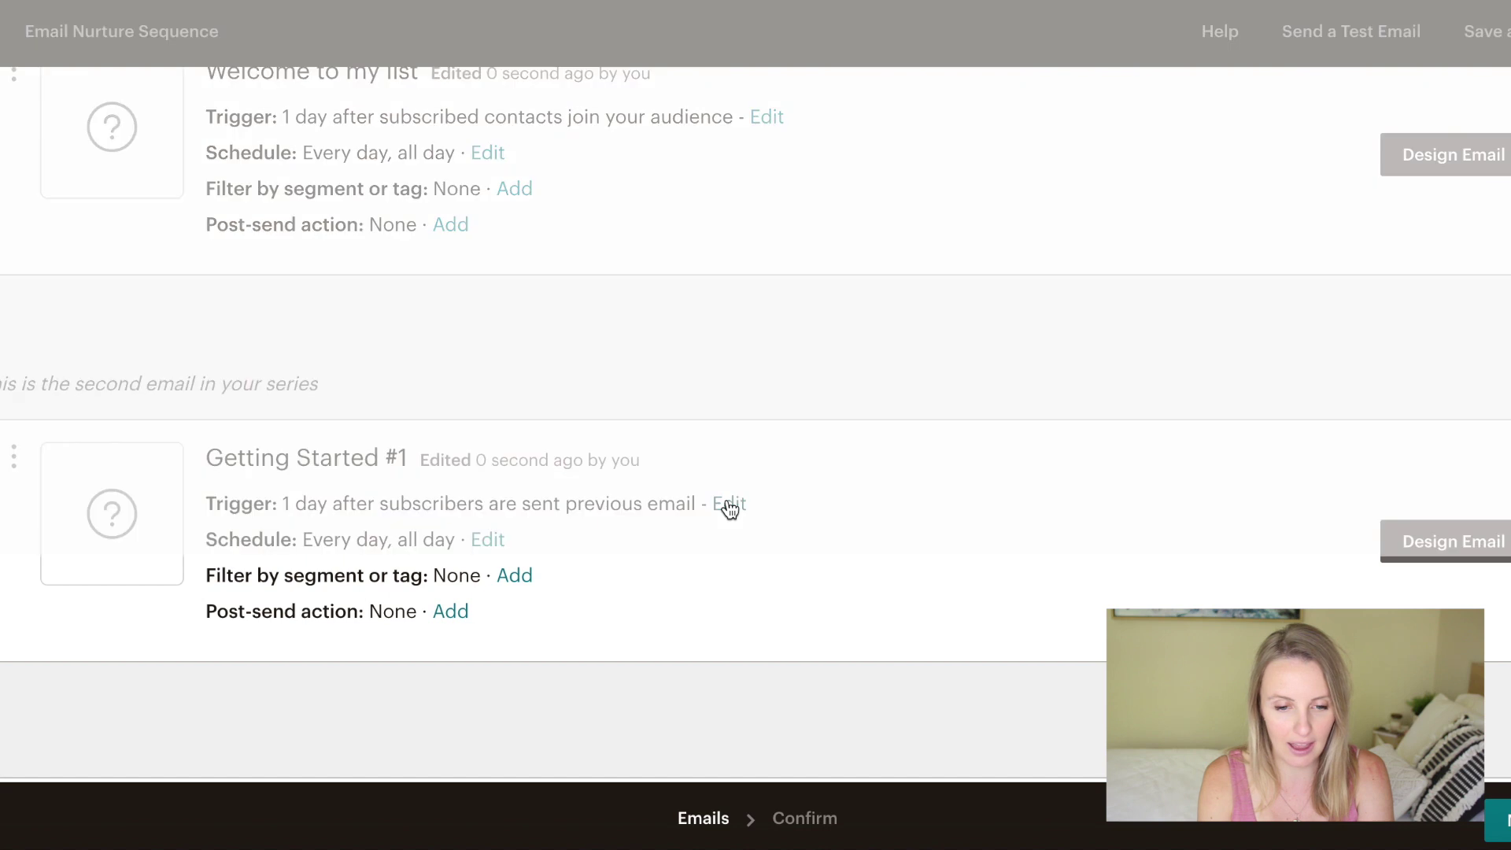
click(729, 506)
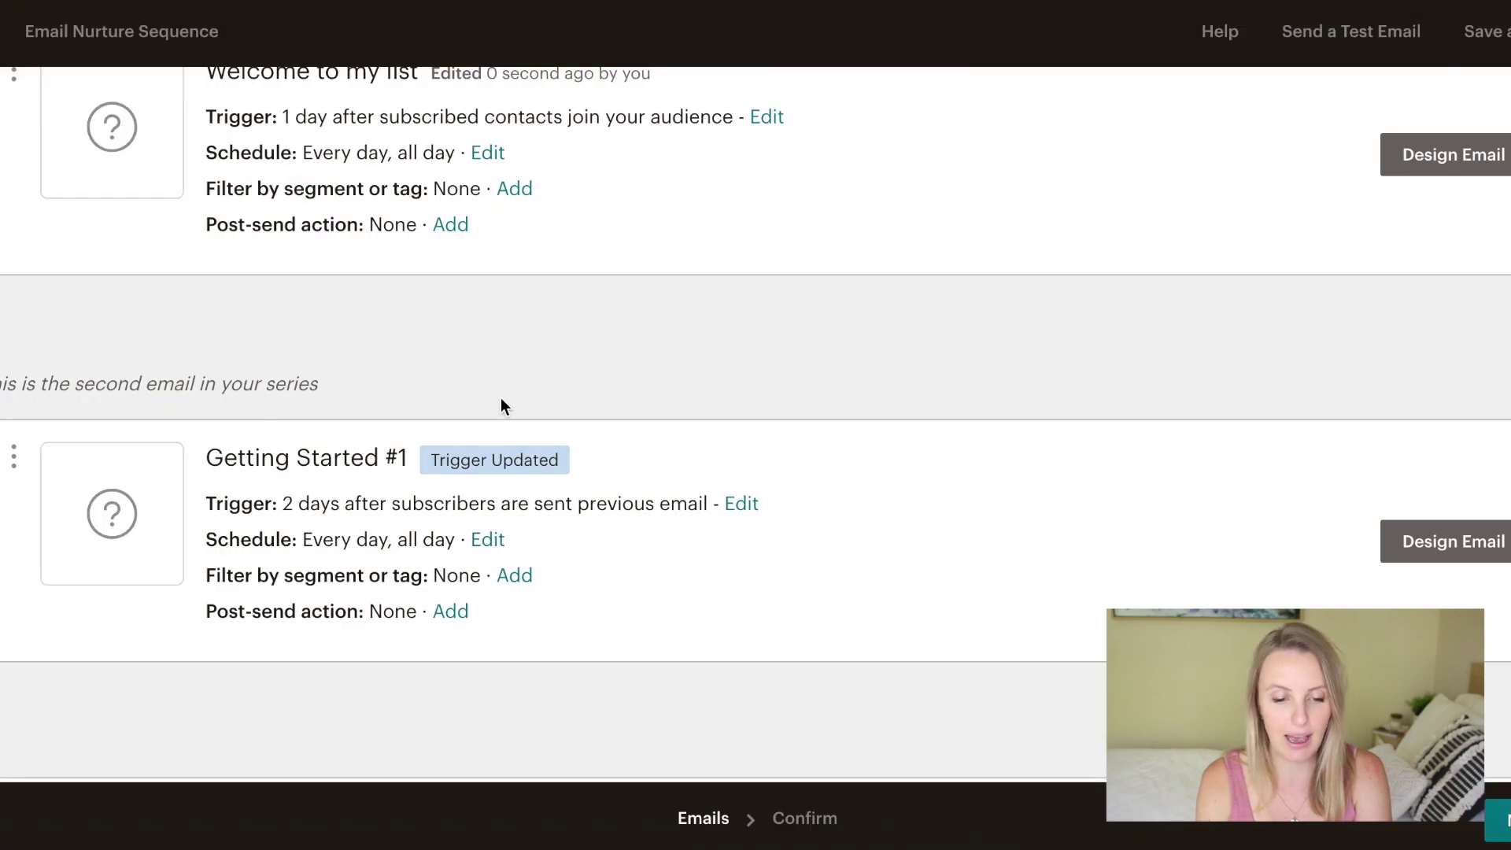
scroll(682, 651, down, 2)
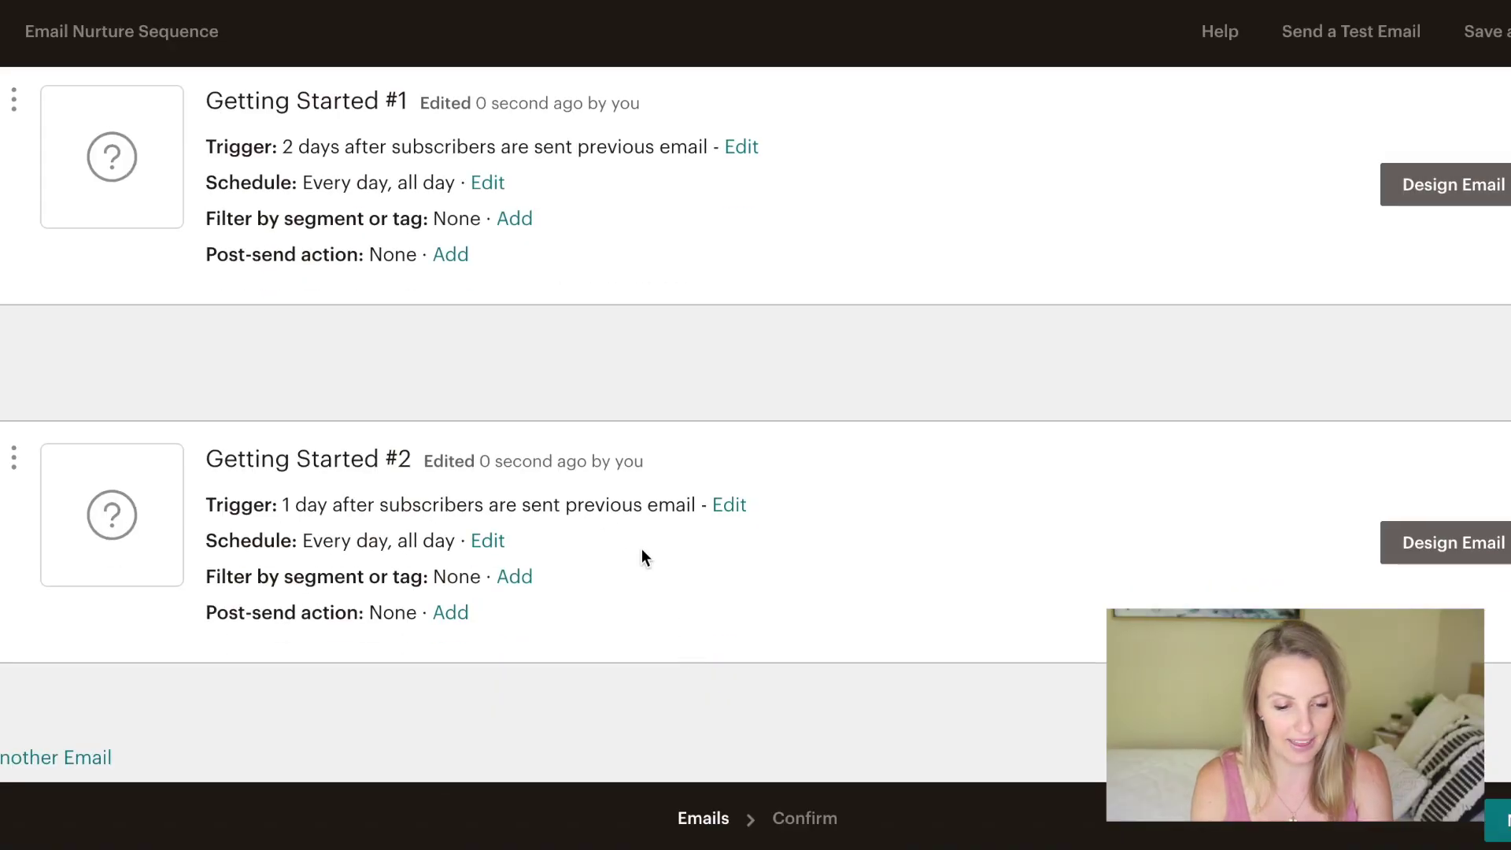
click(728, 504)
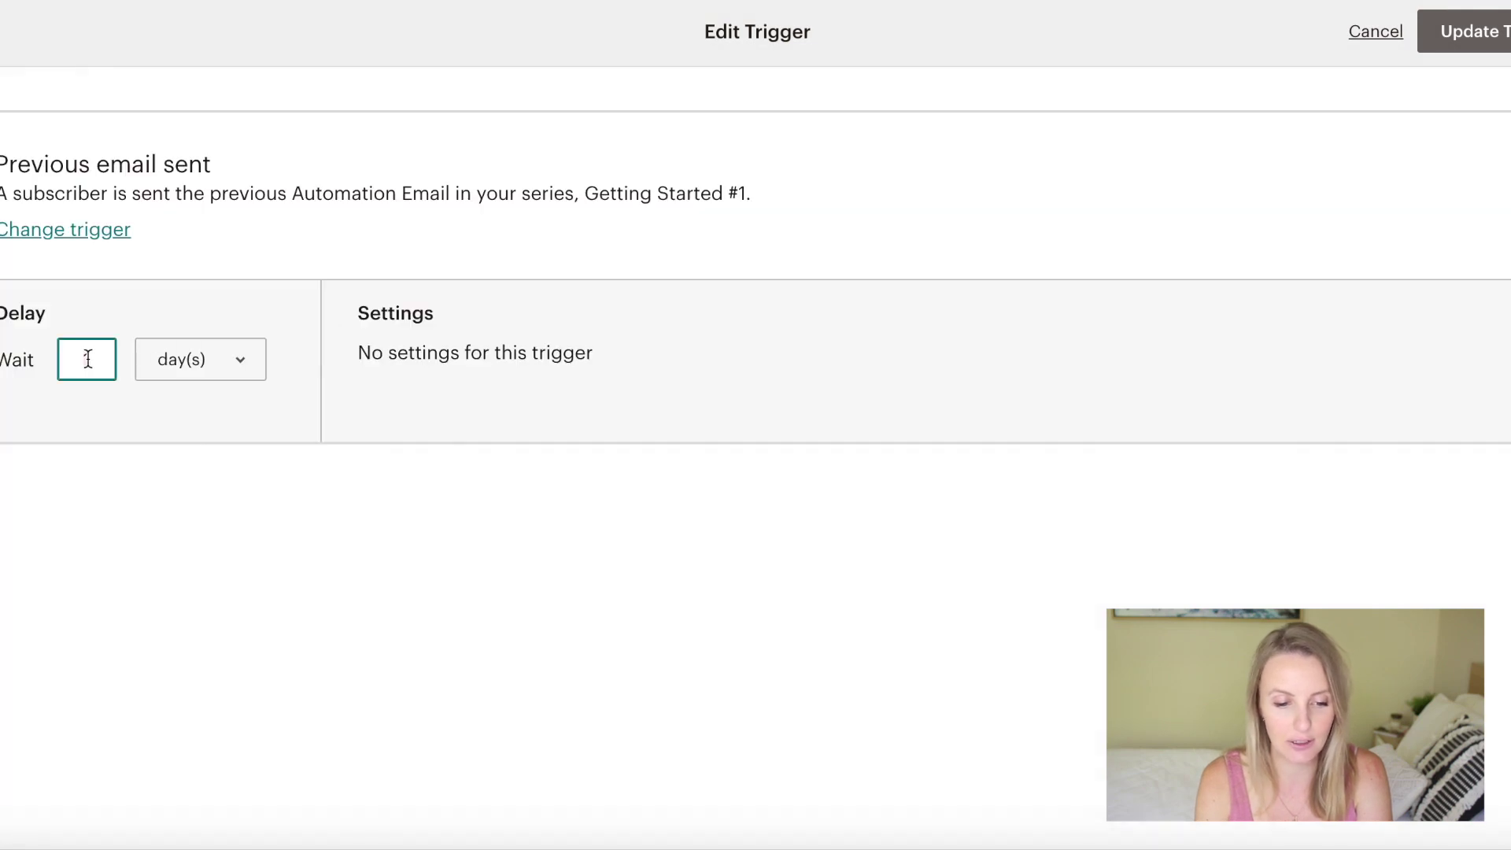
click(1482, 33)
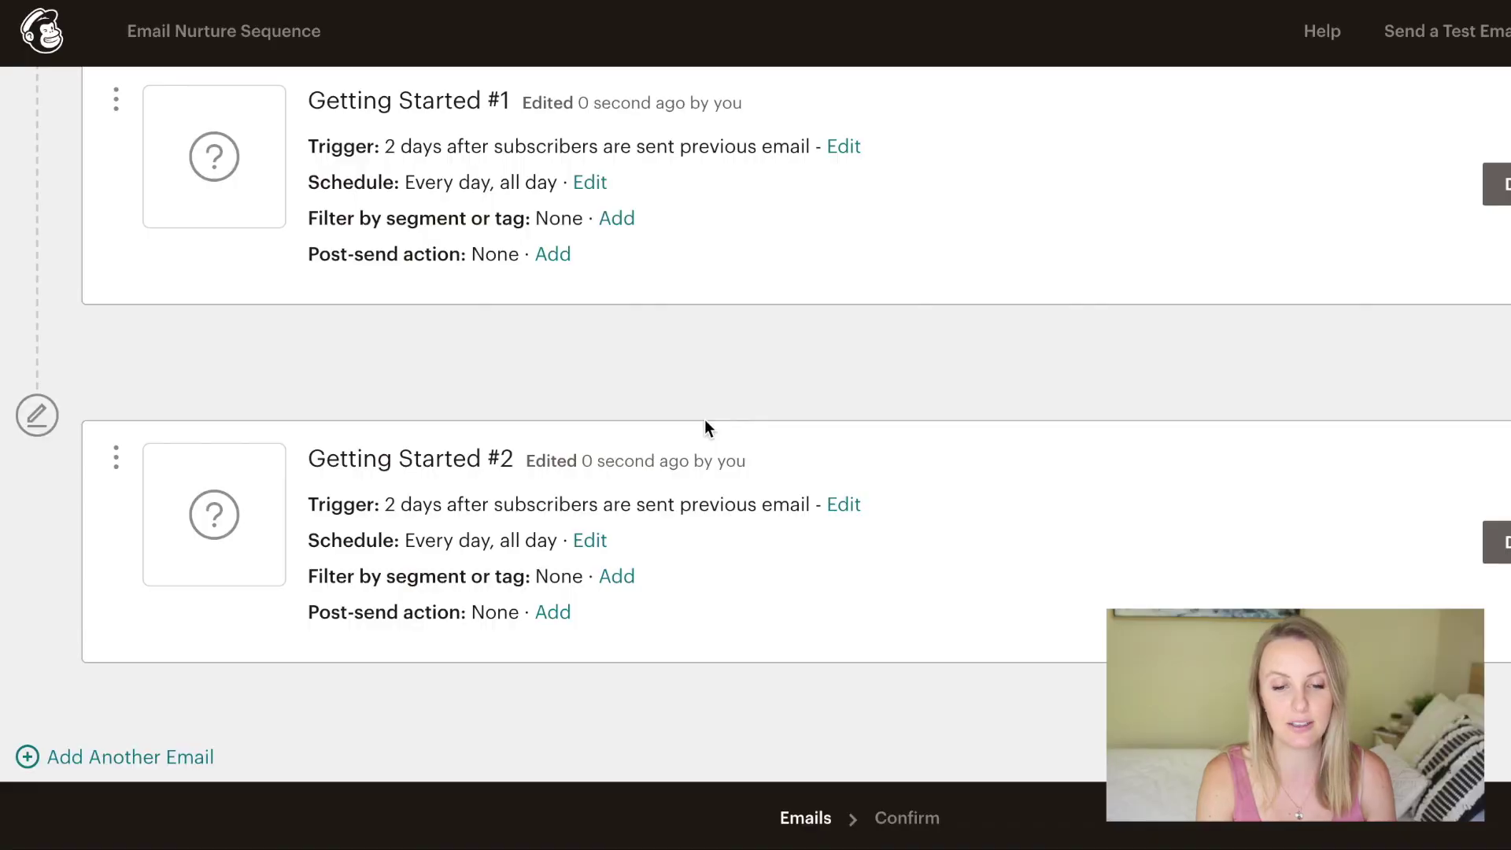
scroll(705, 423, up, 10)
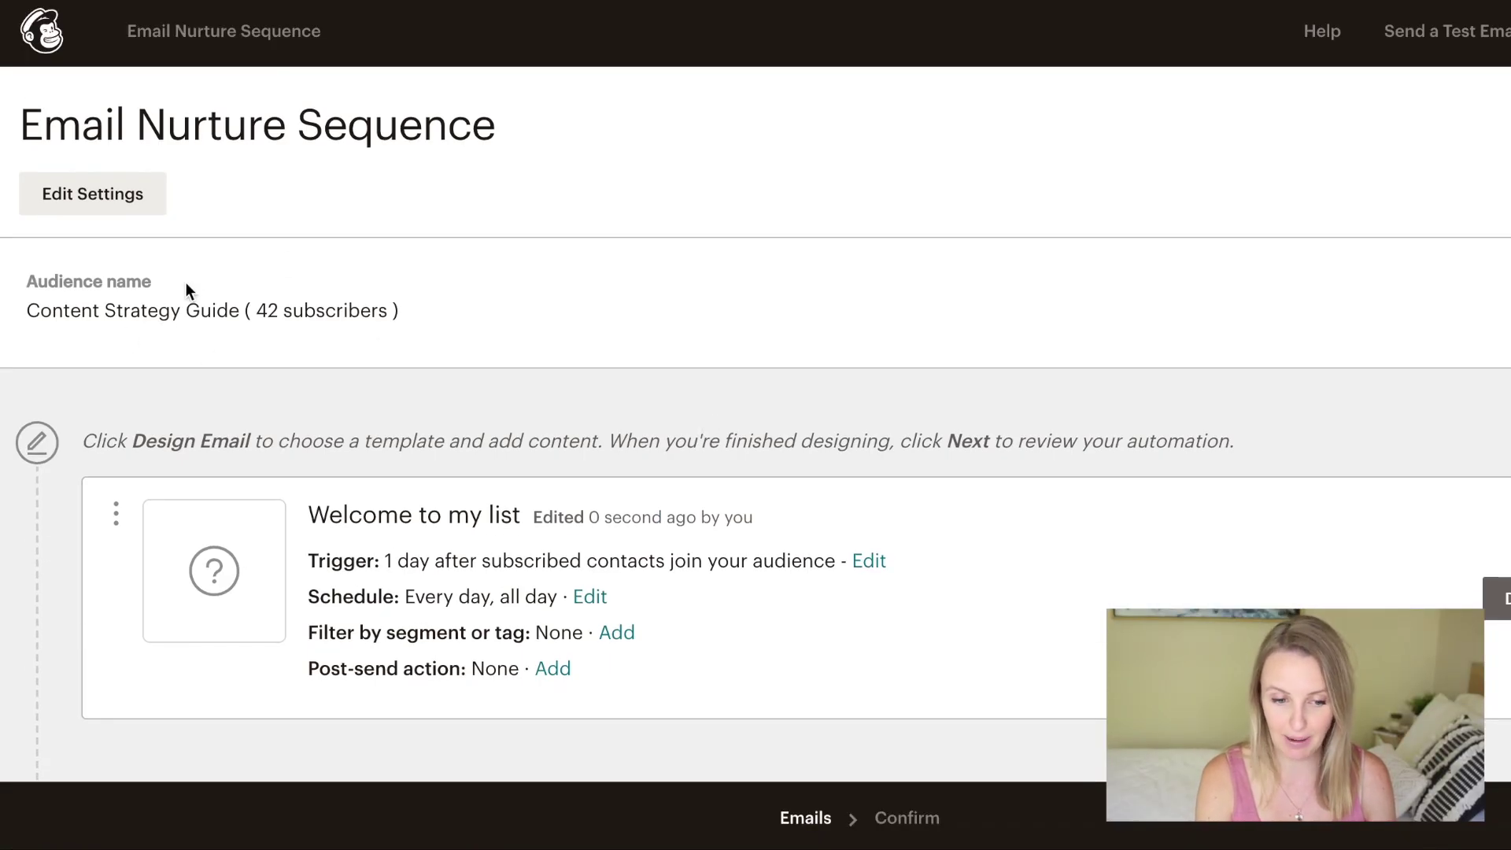
scroll(748, 499, down, 10)
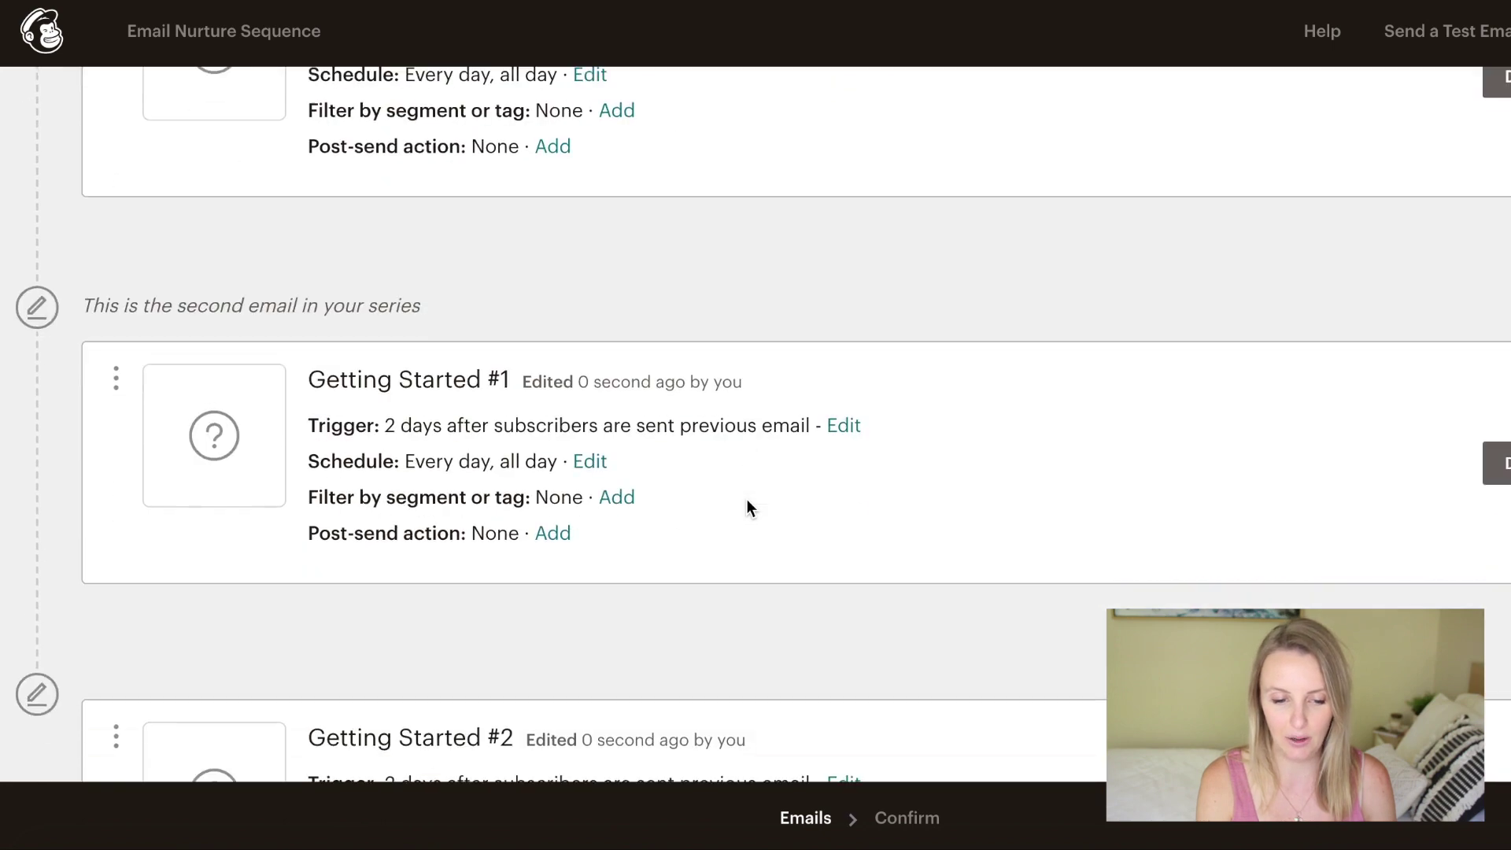